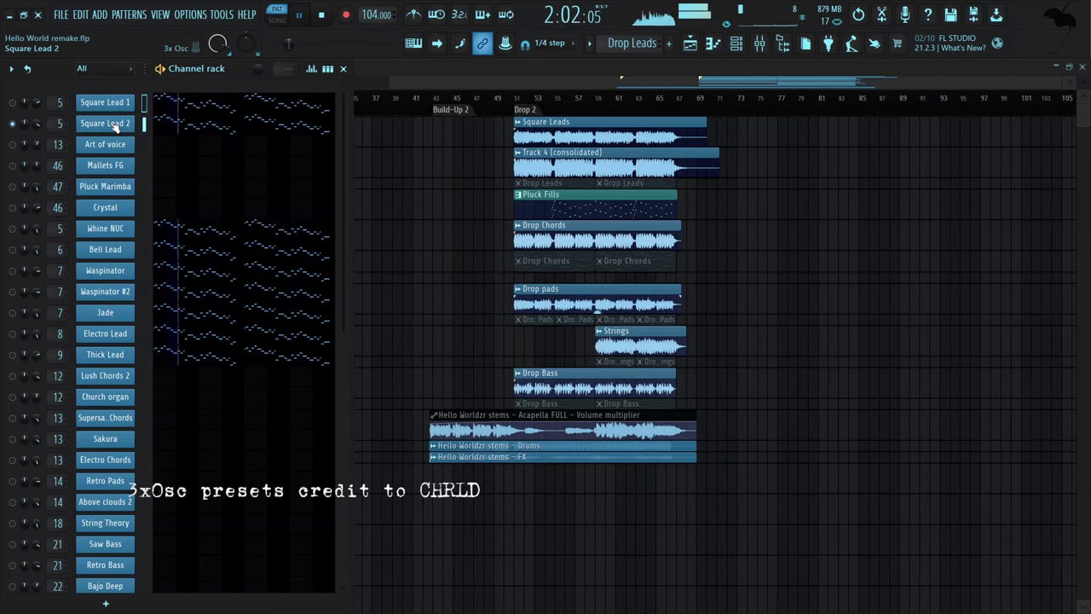
Play Square Lead 1 and Square Lead 2 together in the Drop Leads pattern and view both channels' synth settings
key("space")
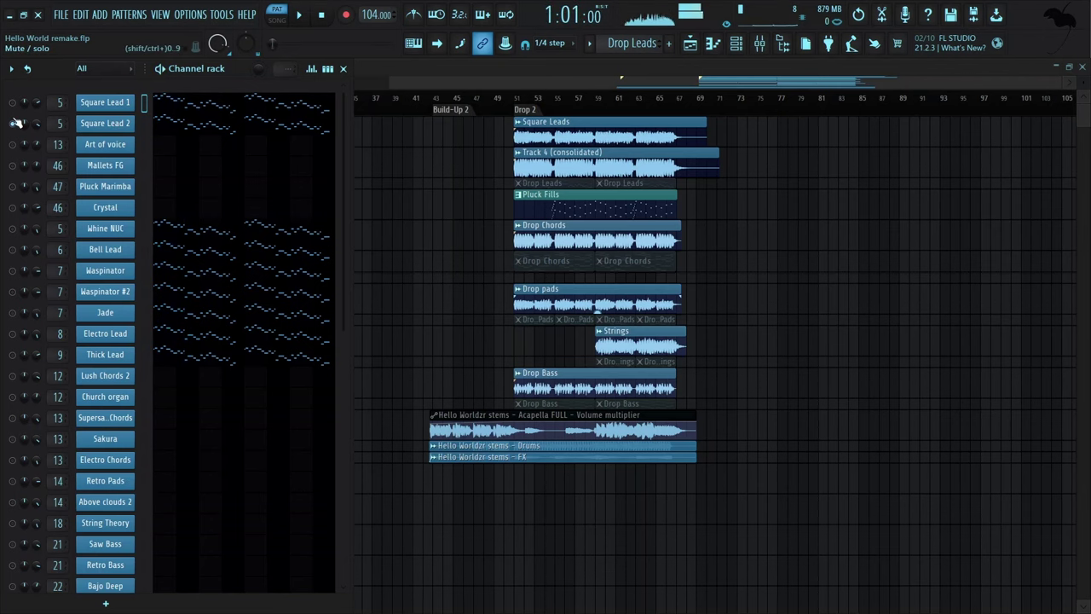
key("space")
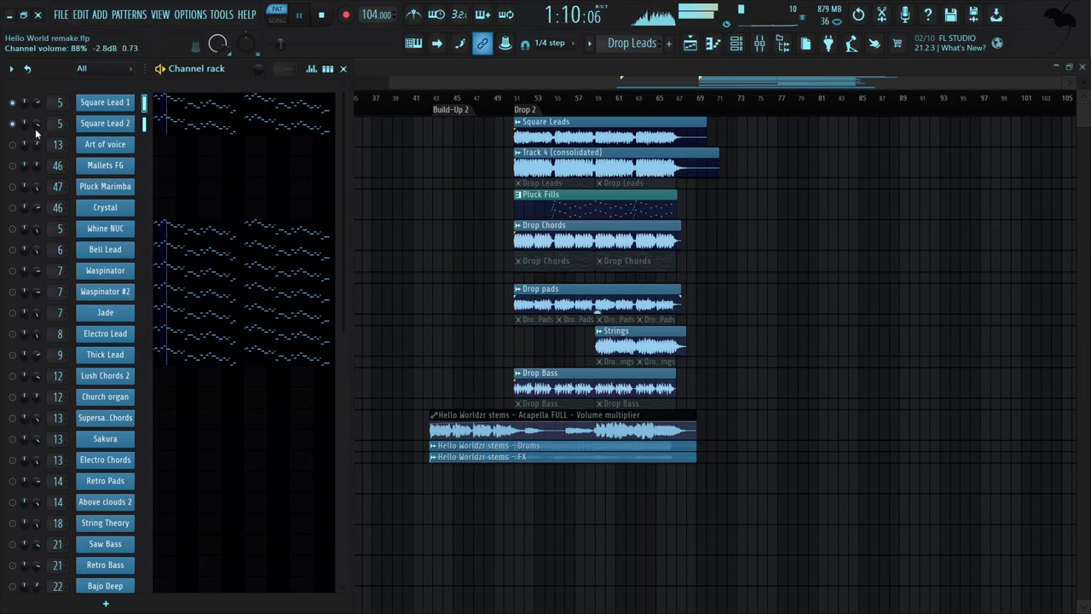
key("space")
left_click(108, 126)
left_click(108, 125)
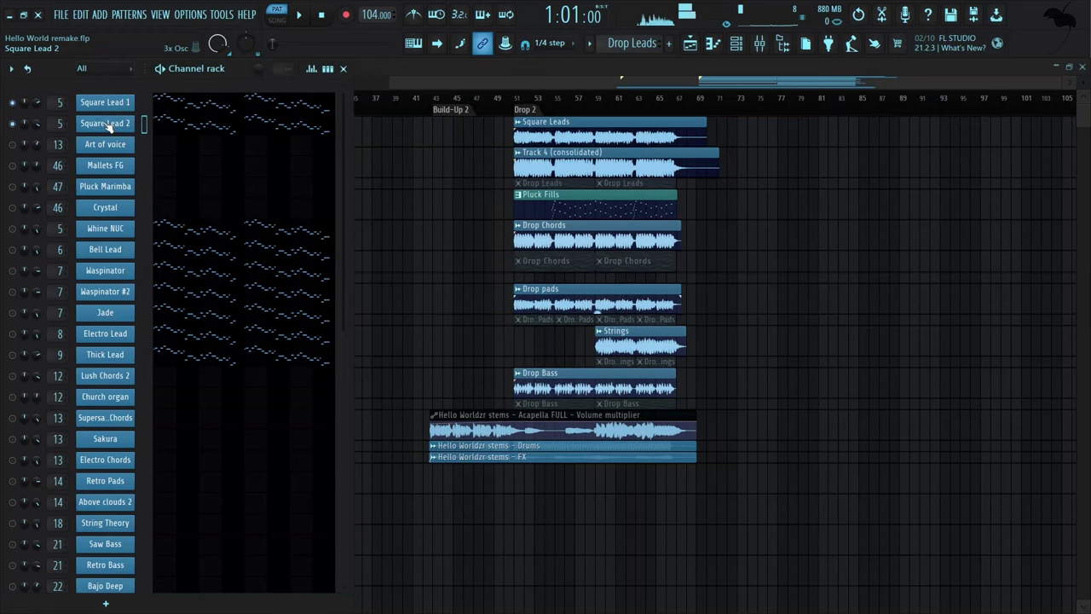
left_click(107, 105)
left_click(107, 106)
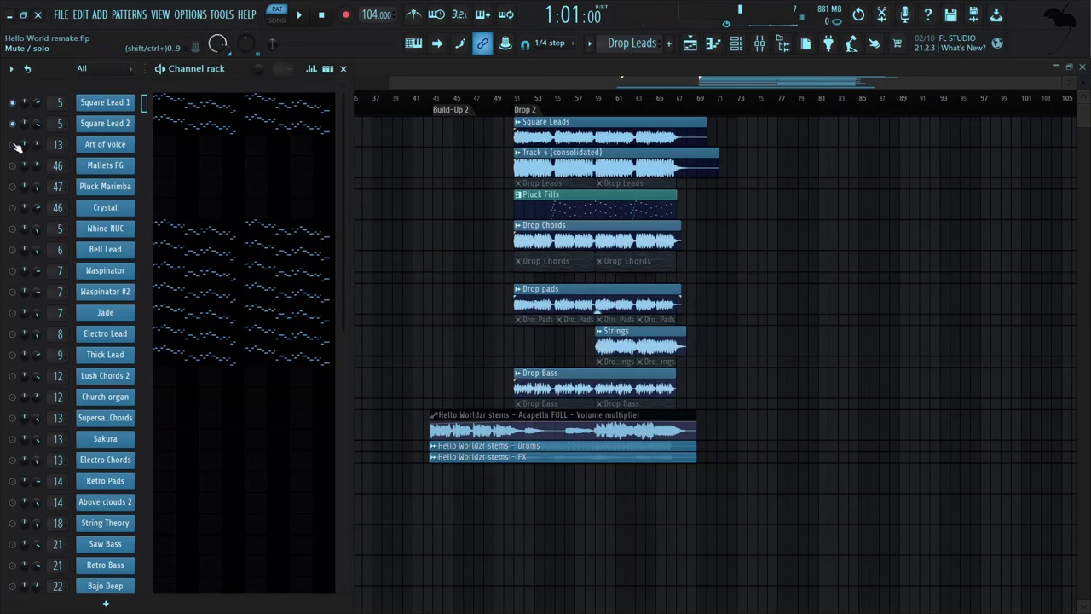
Audition the Whine NUC and Bell Lead channels one at a time and view each one's synth settings
left_click(105, 229)
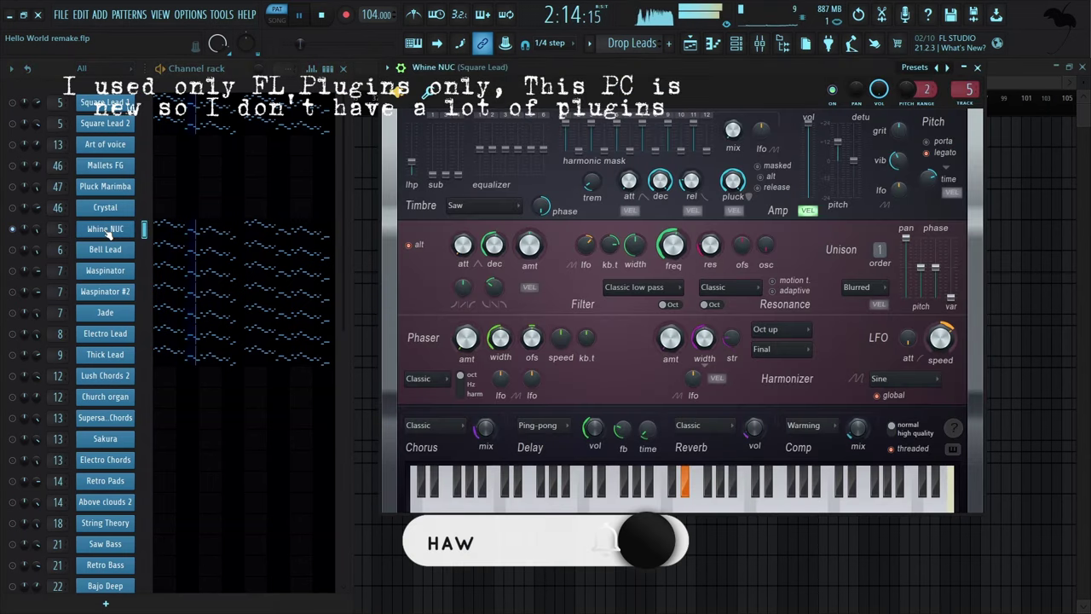
left_click(106, 229)
key("space")
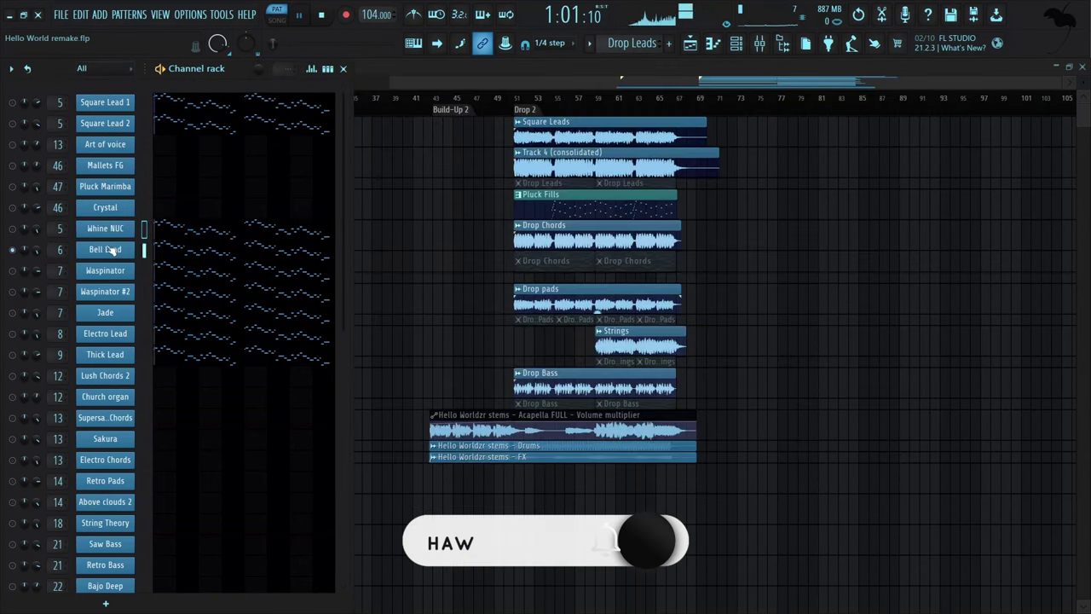
left_click(106, 249)
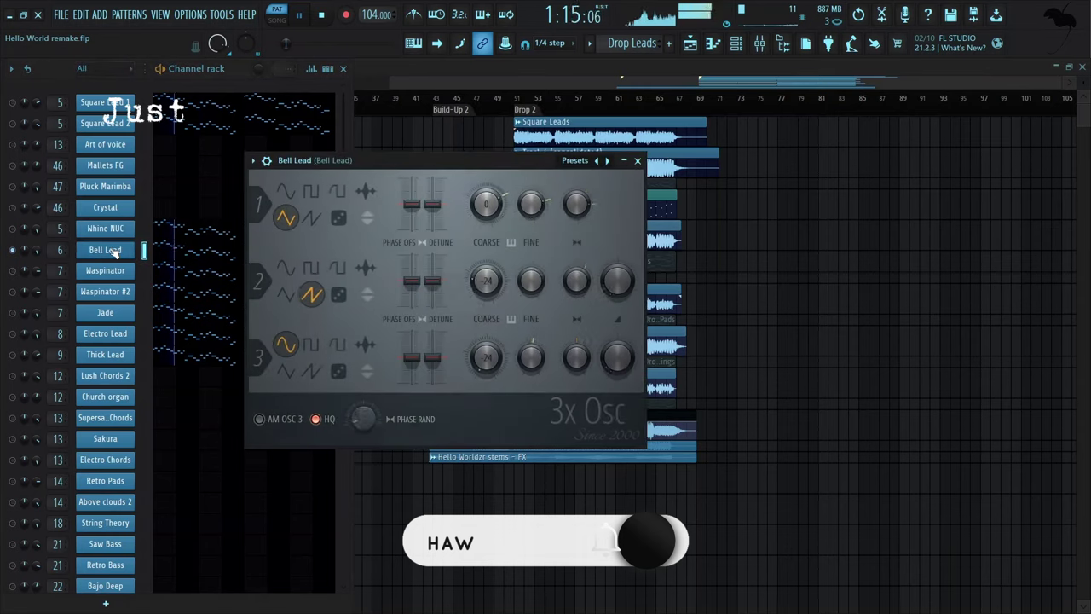
left_click(106, 248)
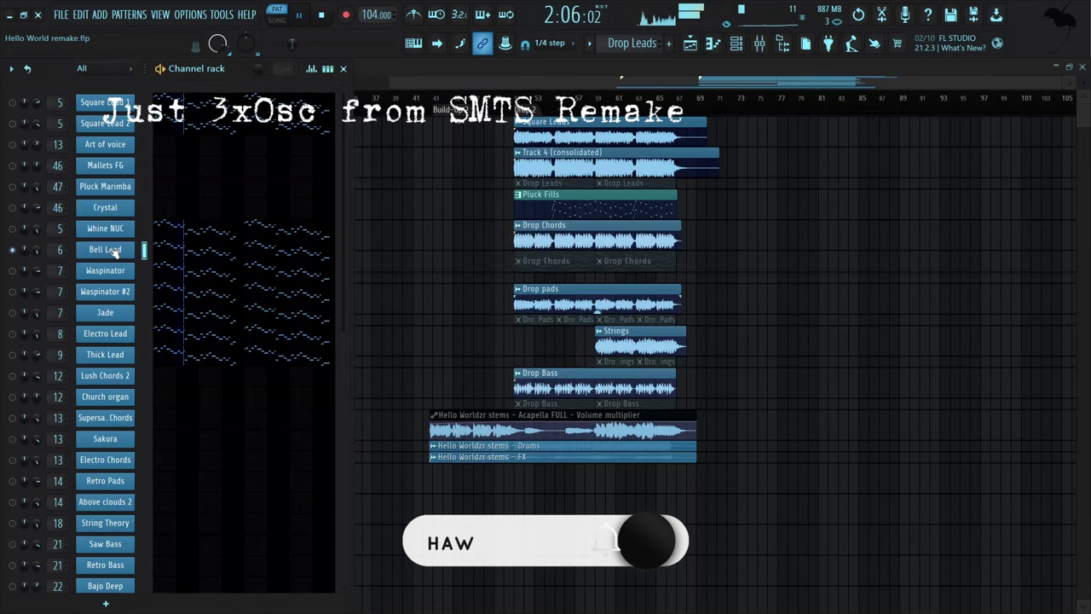
Audition Waspinator and Waspinator #2 individually with their synth settings open, and play both layers together
right_click(12, 271)
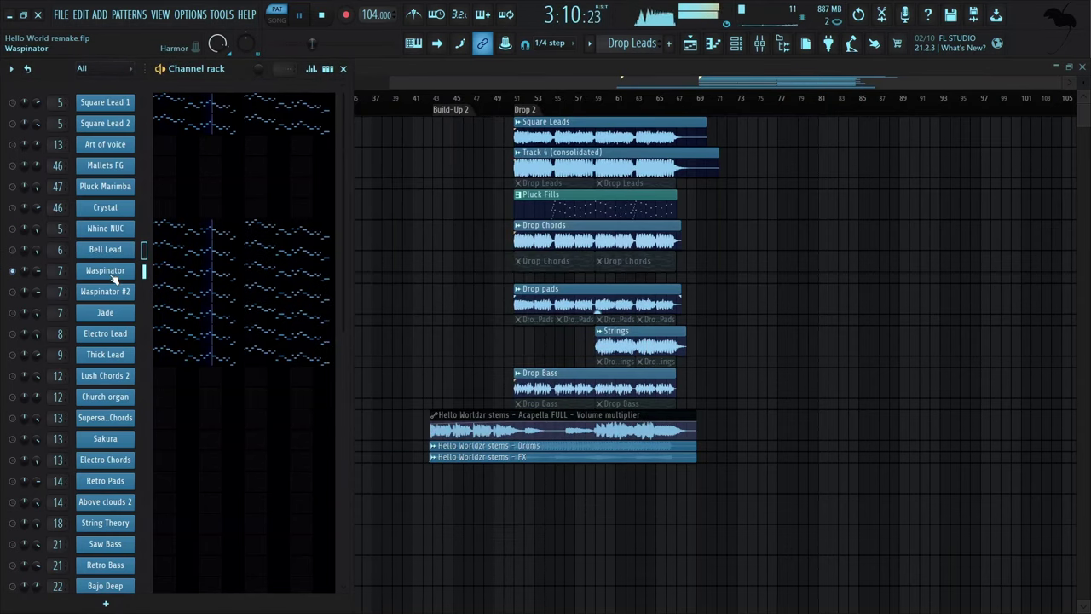
left_click(111, 276)
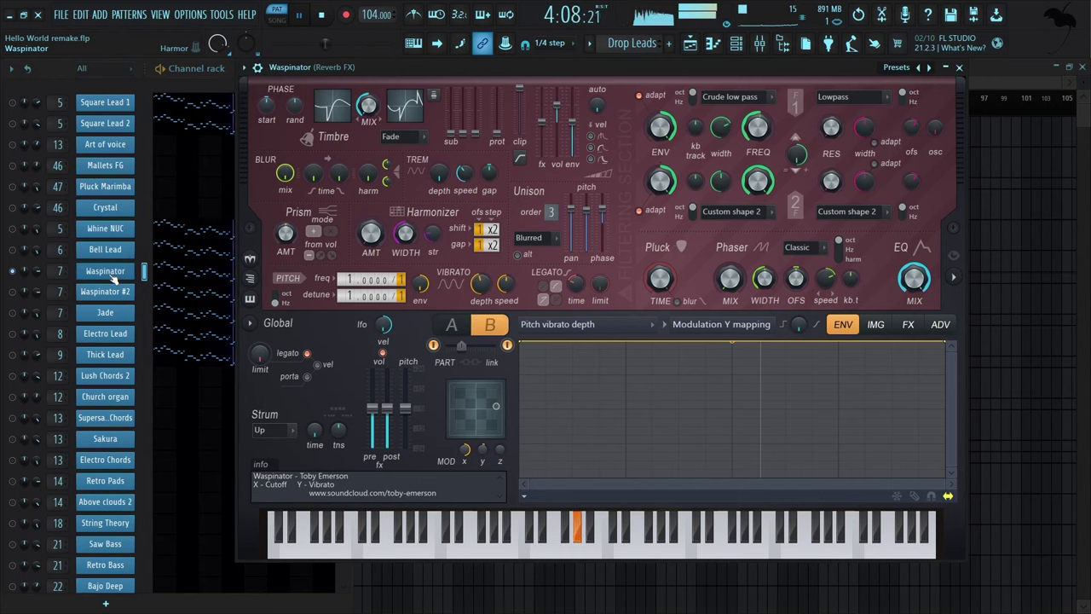
left_click(112, 276)
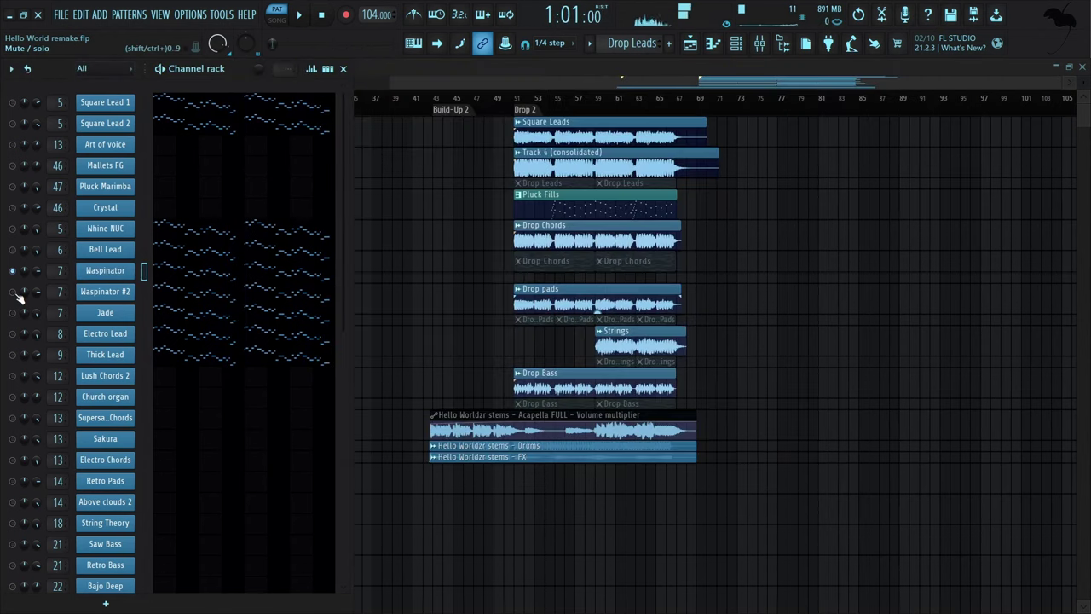
left_click(125, 291)
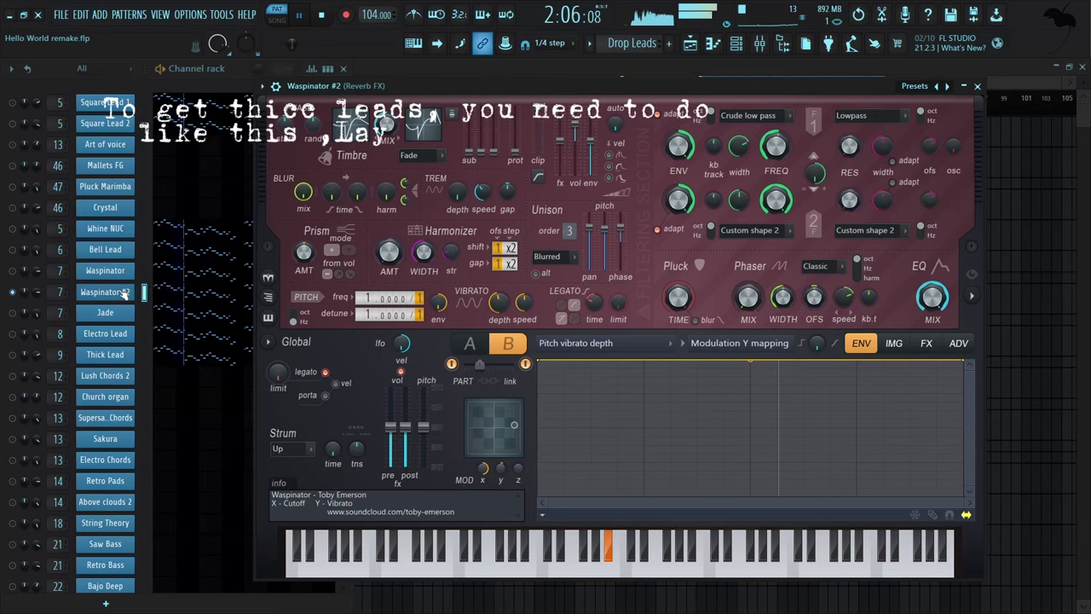
key("space")
left_click(125, 292)
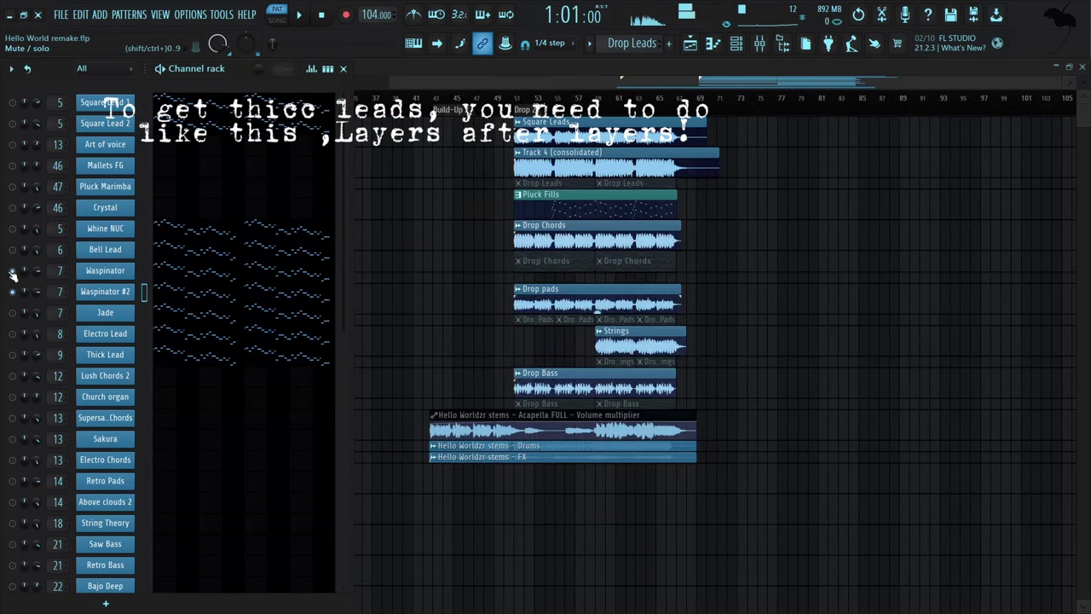
key("space")
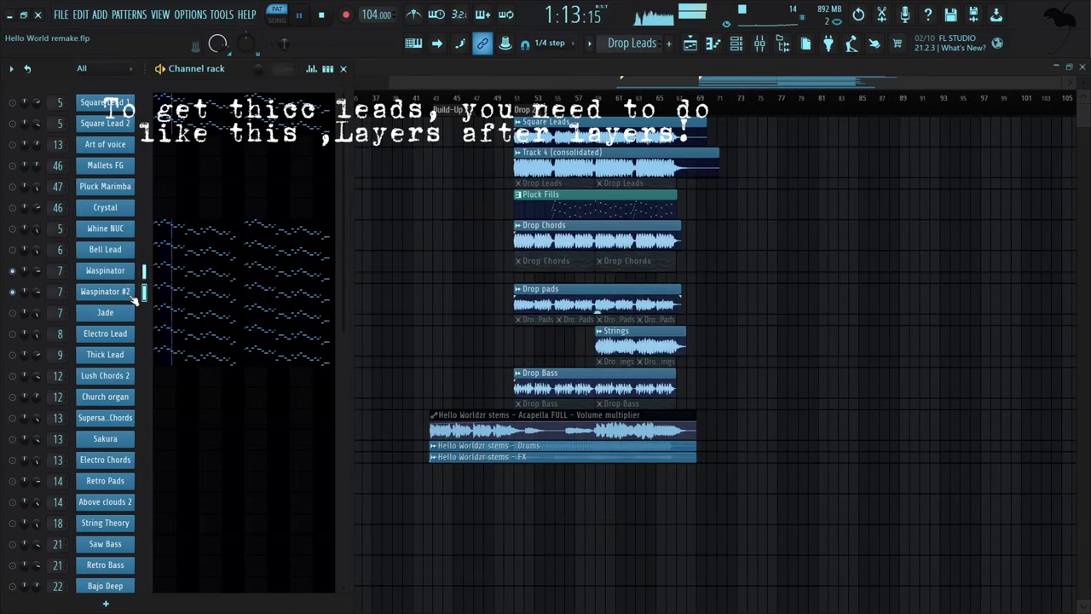
key("space")
Audition the Jade and Electro Lead channels one at a time and view each one's synth settings
left_click(123, 315)
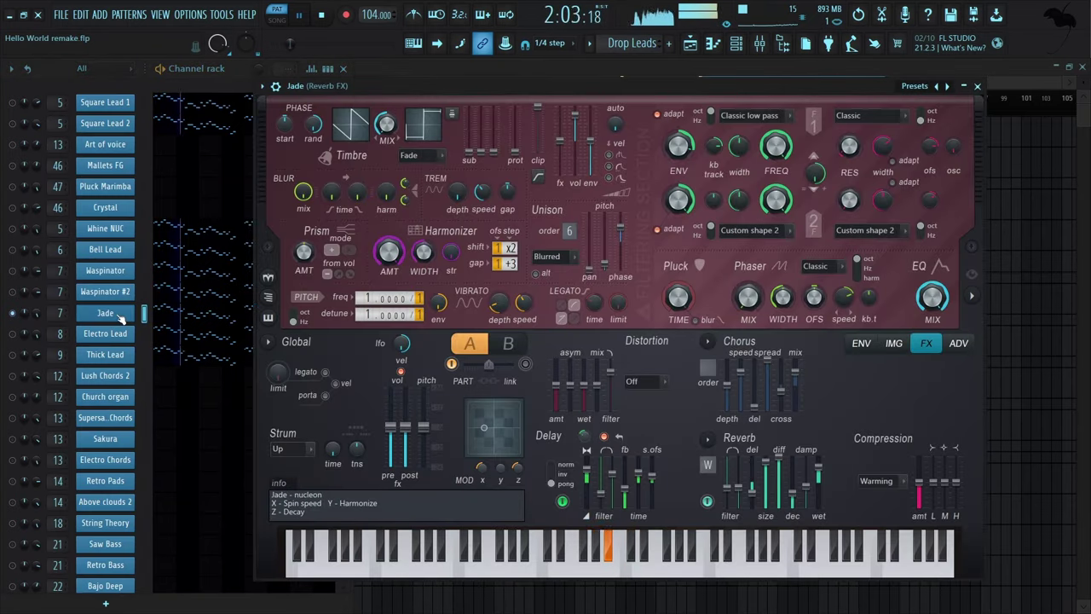
key("space")
left_click(105, 336)
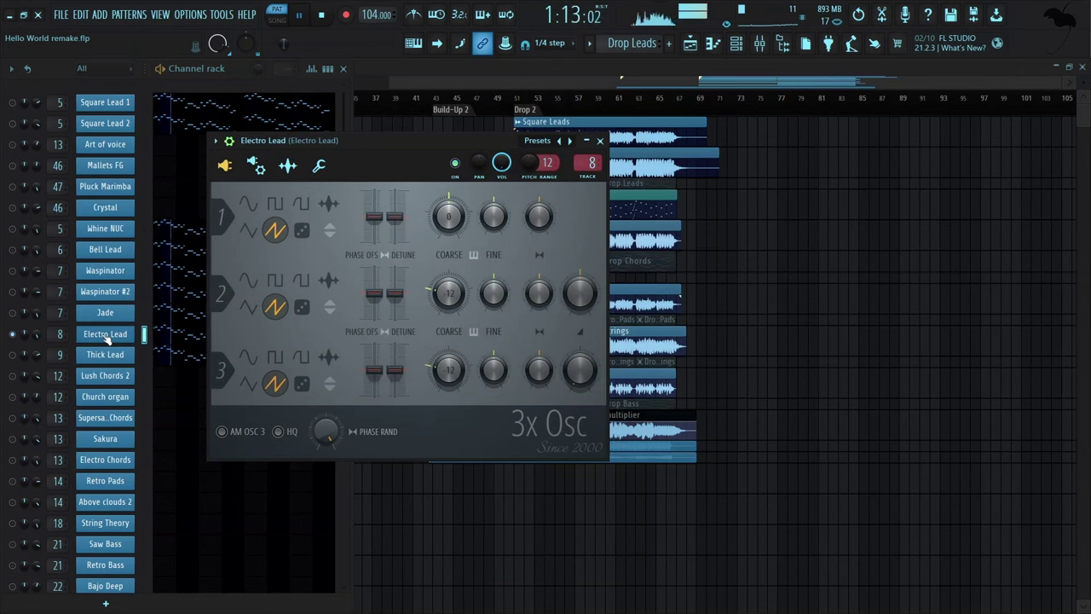
Solo Thick Lead during playback and unmute the other lead layers one by one, from Electro Lead up to Whine NUC
right_click(13, 355)
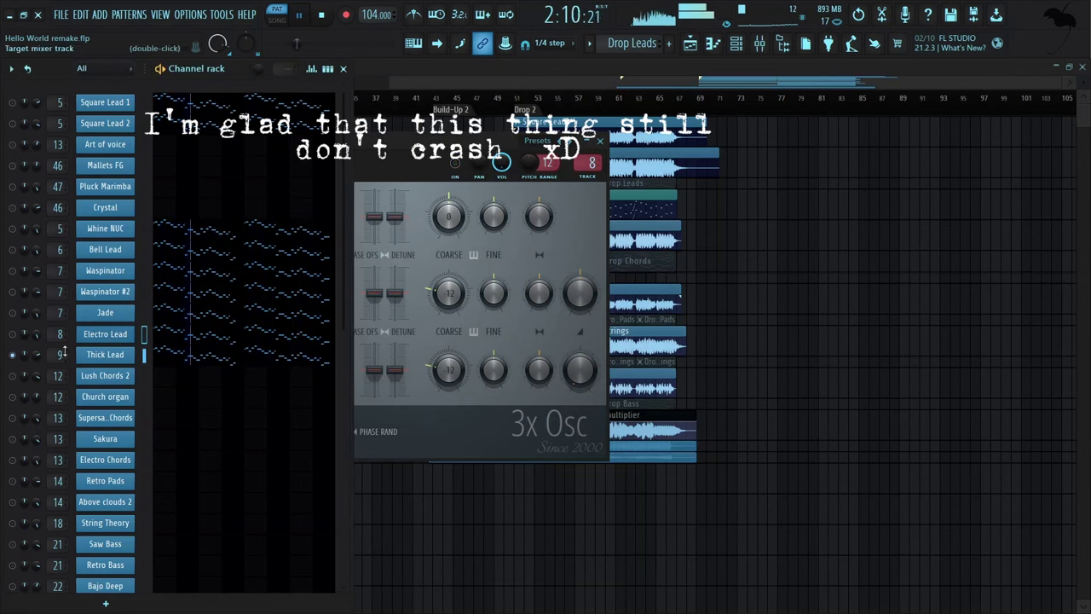
left_click(12, 333)
left_click(12, 312)
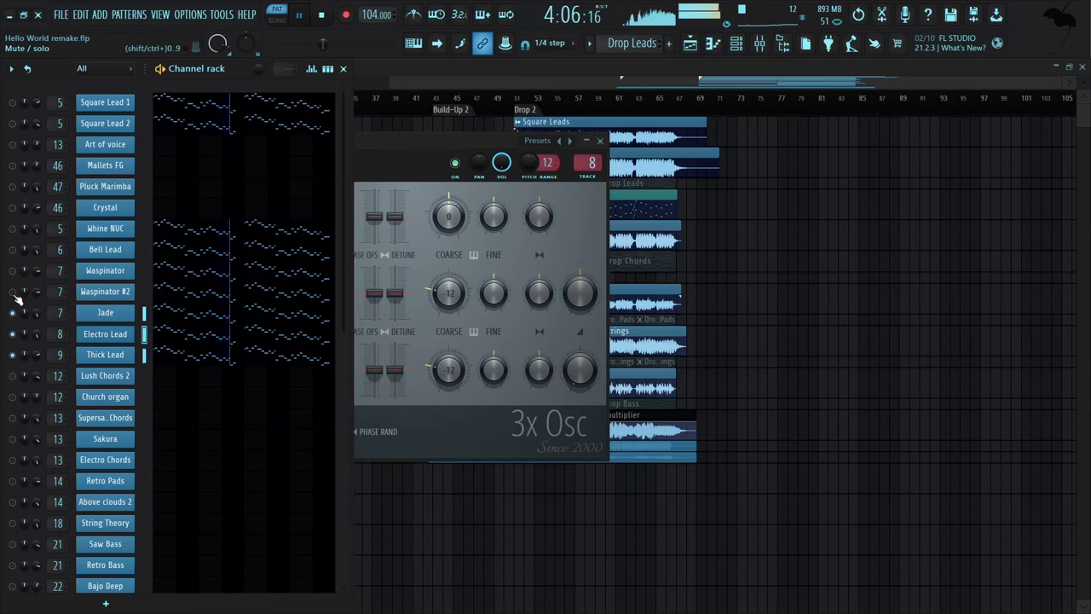
left_click(13, 292)
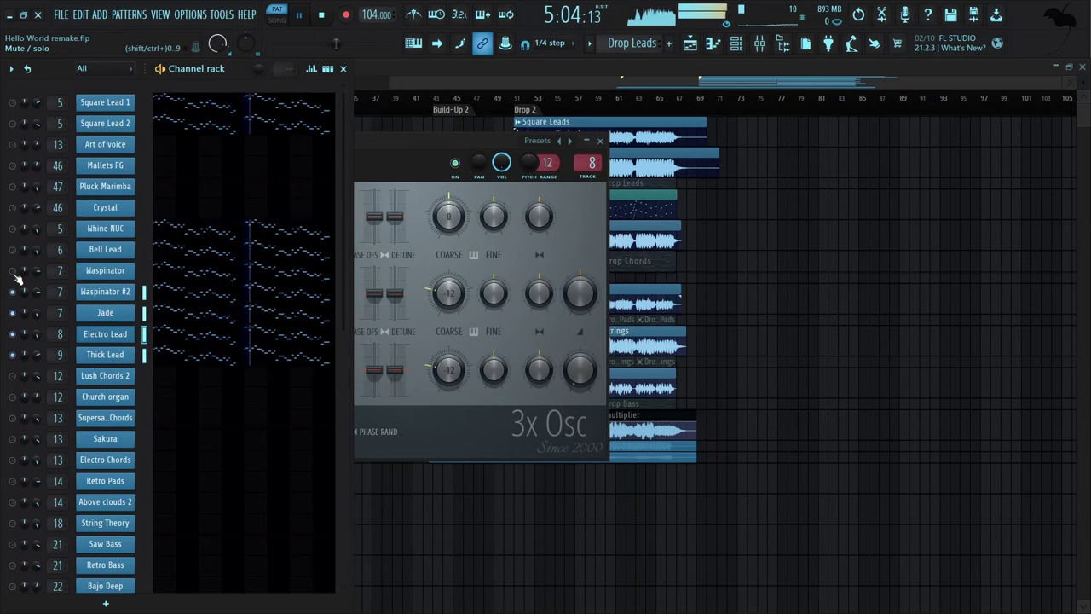
left_click(13, 271)
left_click(13, 249)
left_click(13, 228)
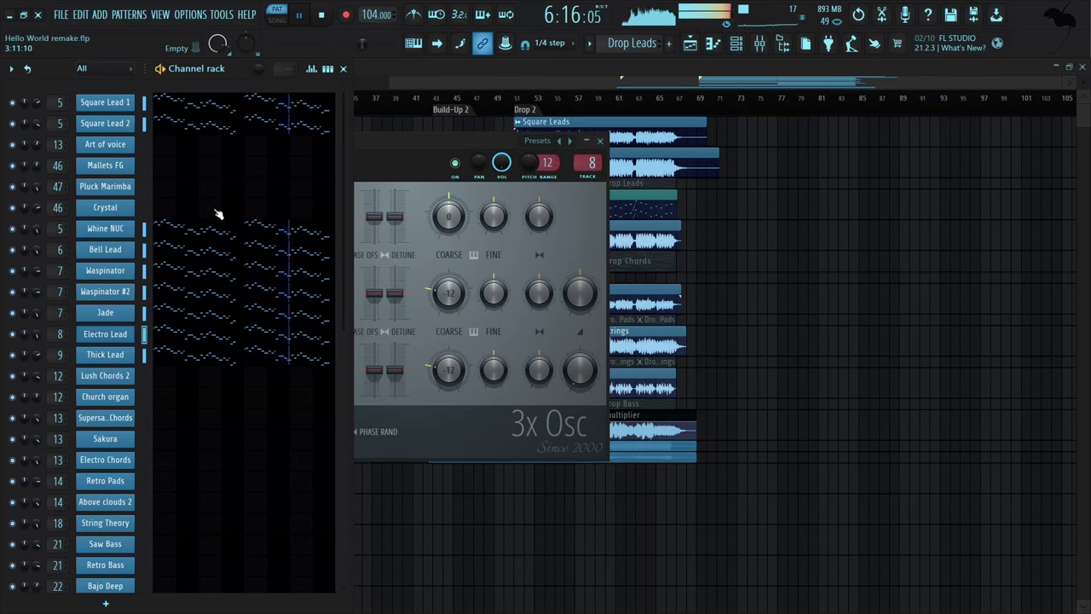
key("space")
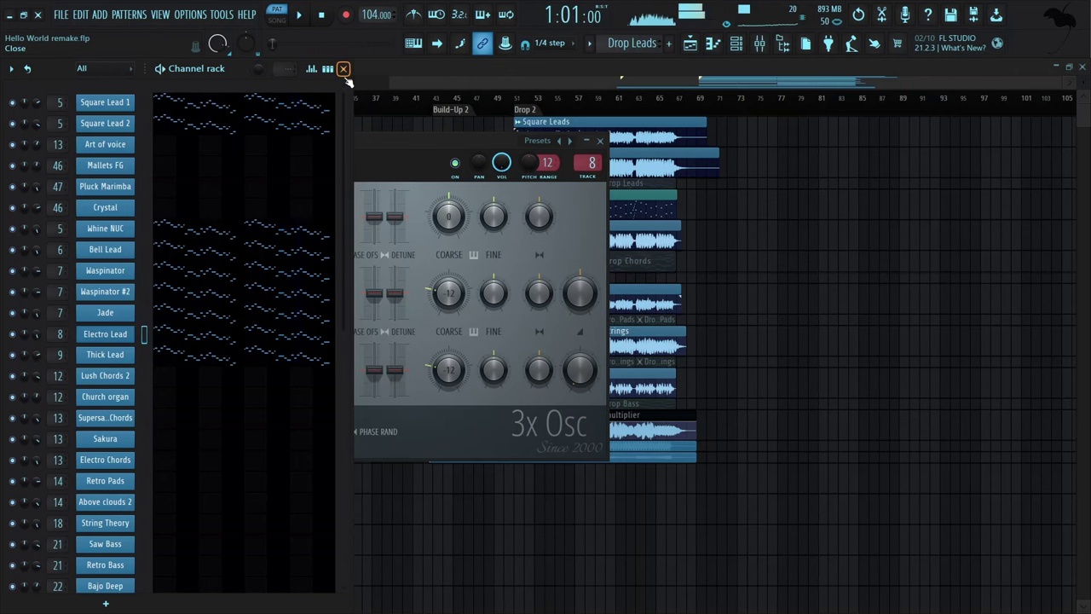
Close the channel rack and the Electro Lead window, and play the soloed Square Leads audio on Track 1 from Drop 2
left_click(343, 70)
left_click(587, 142)
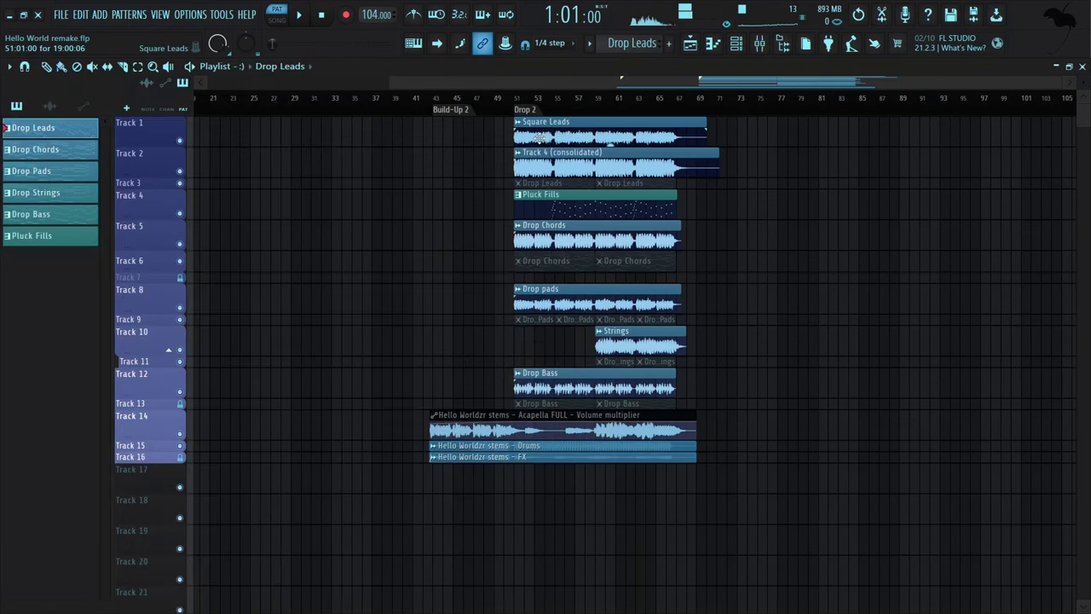
left_click(527, 134)
right_click(180, 140)
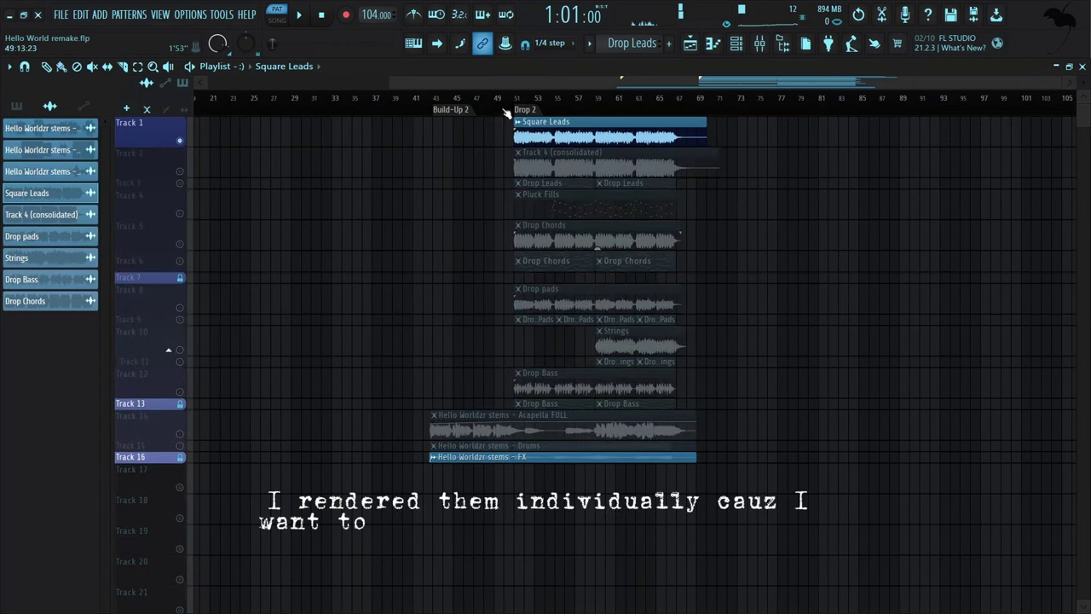
left_click(514, 99)
key("space")
scroll(517, 101, "up", 2)
scroll(517, 101, "up", 2)
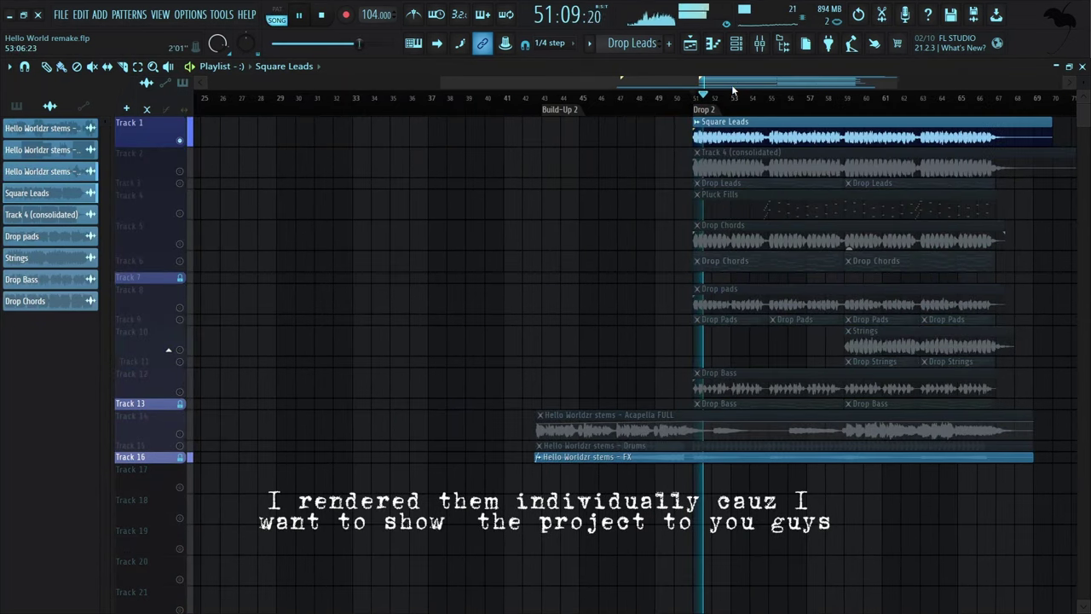
key("space")
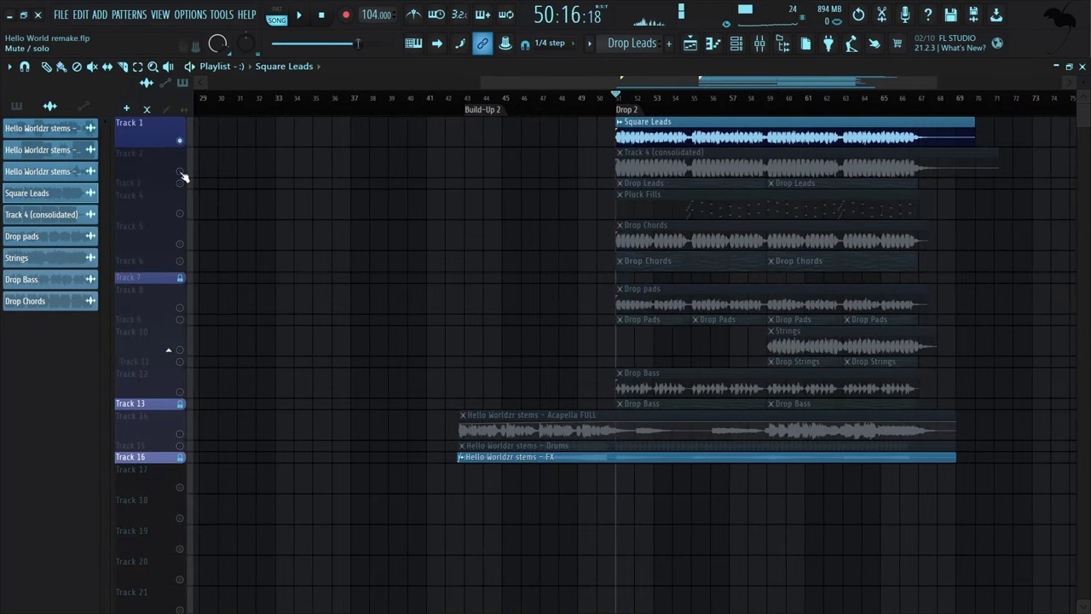
Play the soloed consolidated lead audio on Track 2 from Drop 2, adding the Square Leads on Track 1 during playback
right_click(180, 171)
key("space")
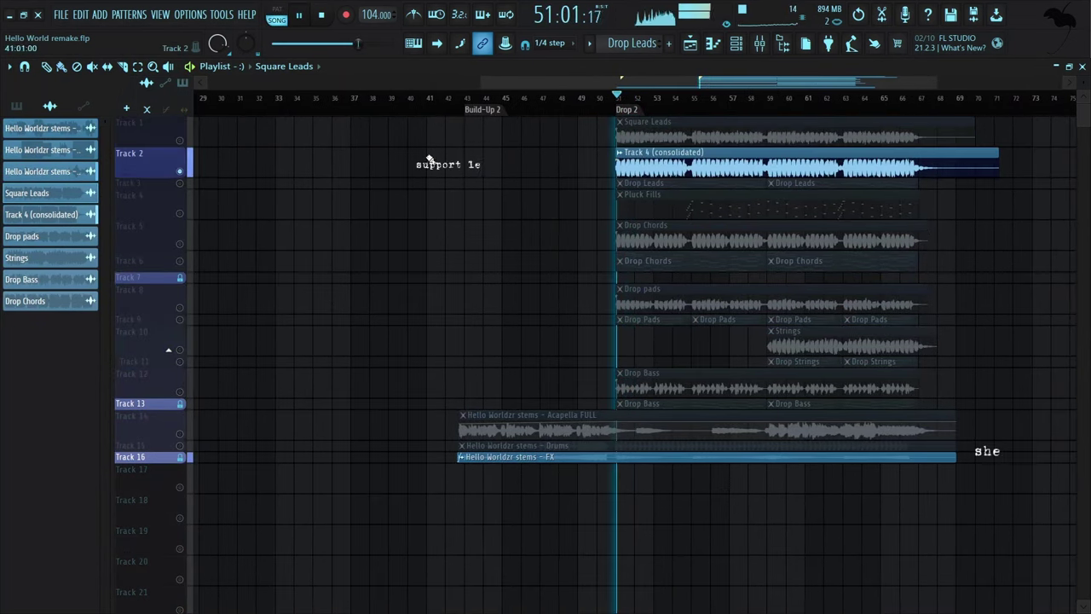
left_click(182, 142)
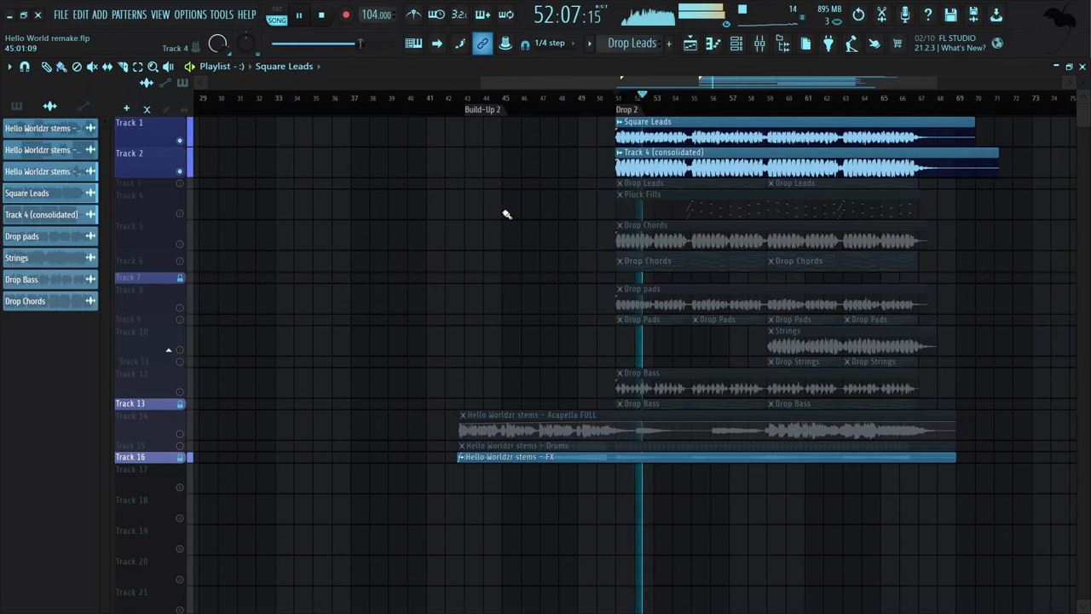
key("space")
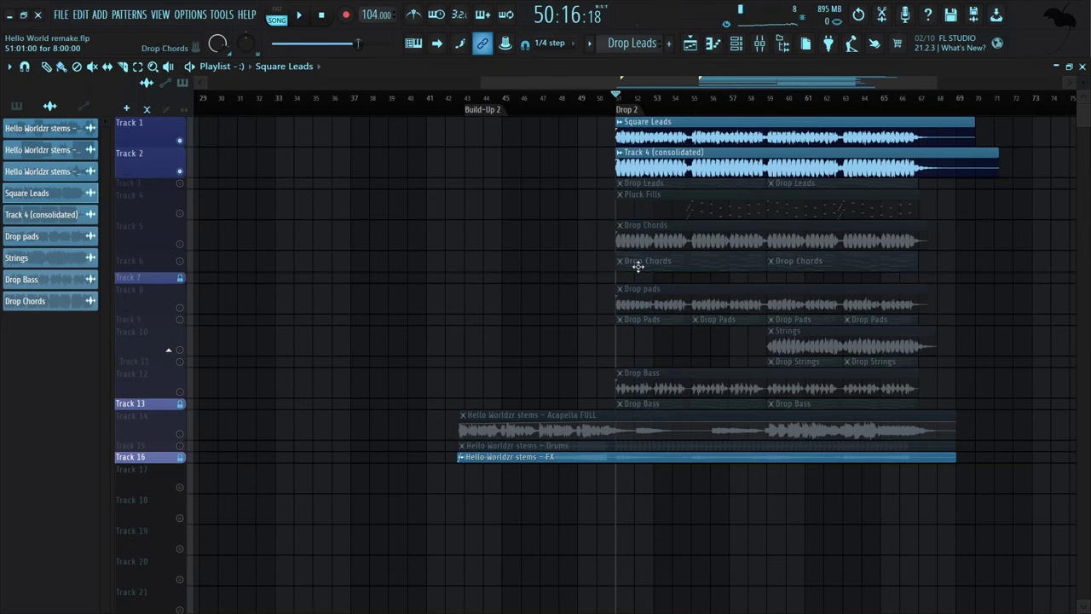
Solo the Drop Chords audio on Track 5 and open the Drop Chords pattern's channels
right_click(184, 247)
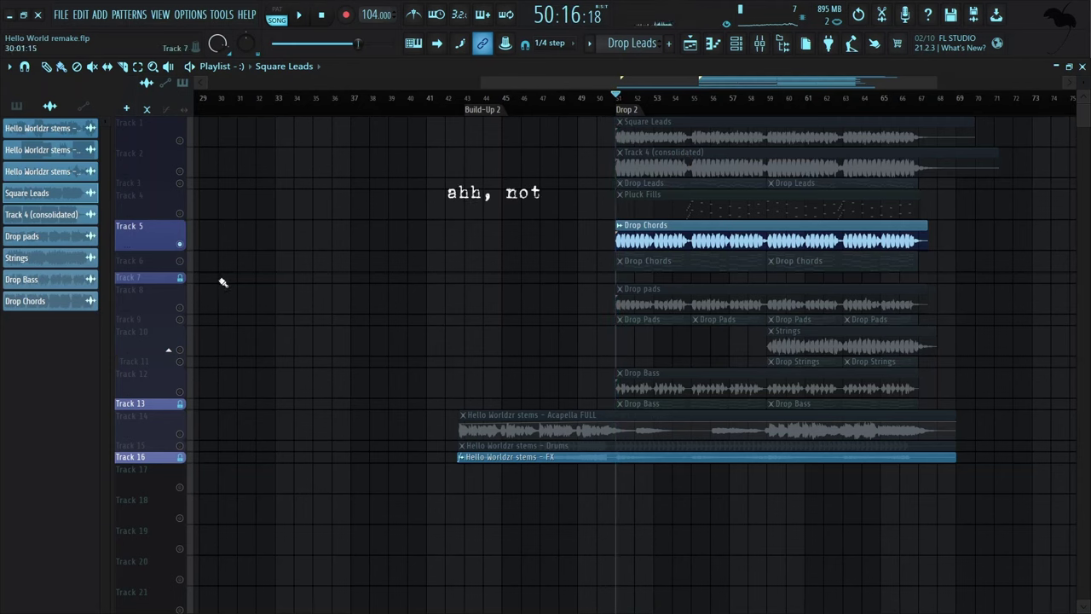
double_click(646, 263)
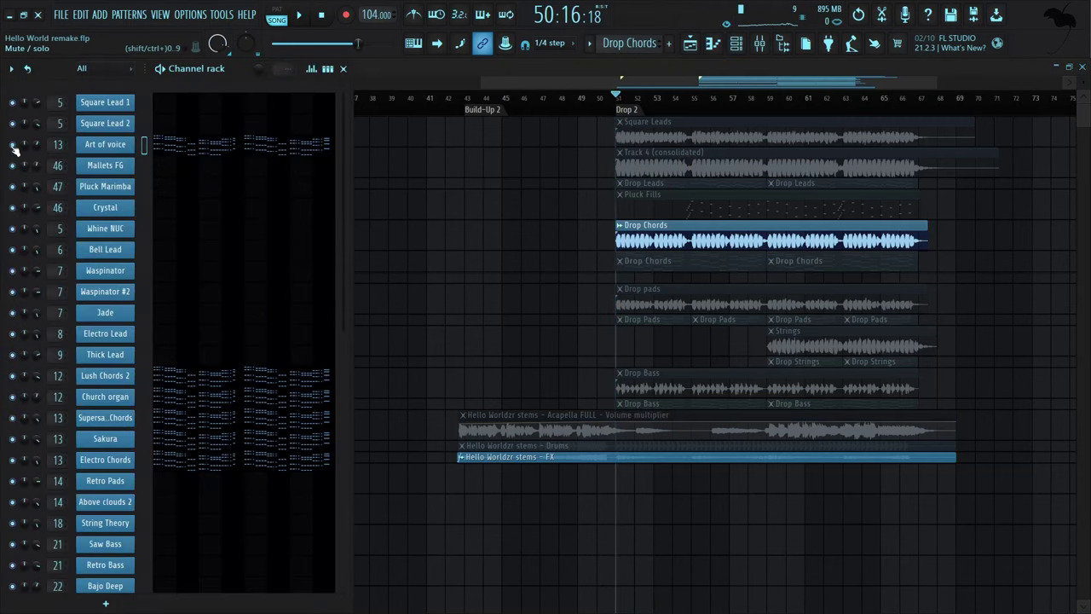
Audition the Art of voice and Lush Chords 2 channels one at a time with playback in pattern mode
key("space")
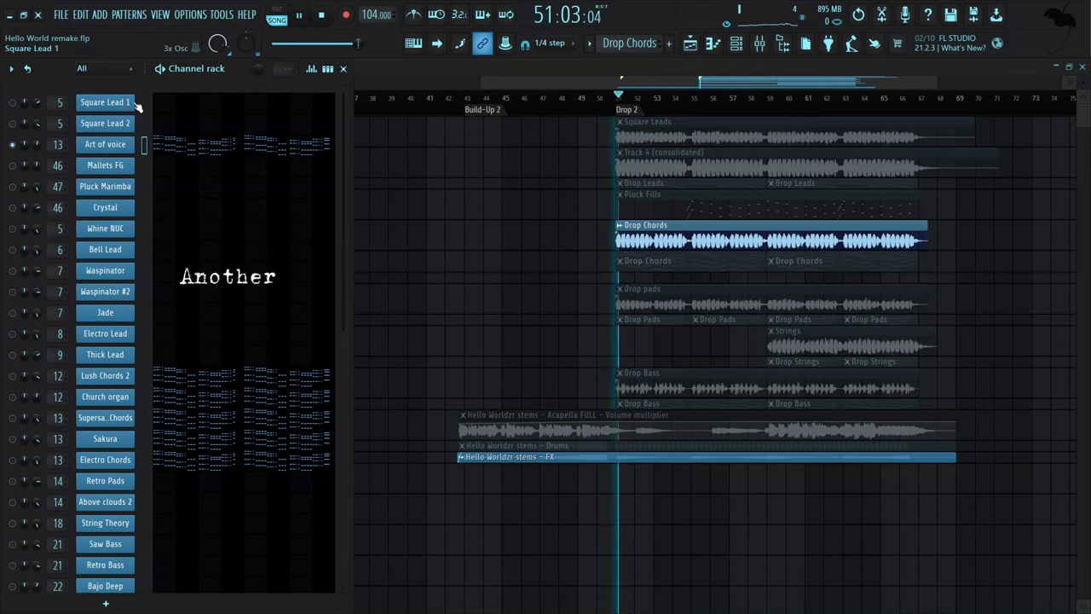
key("space")
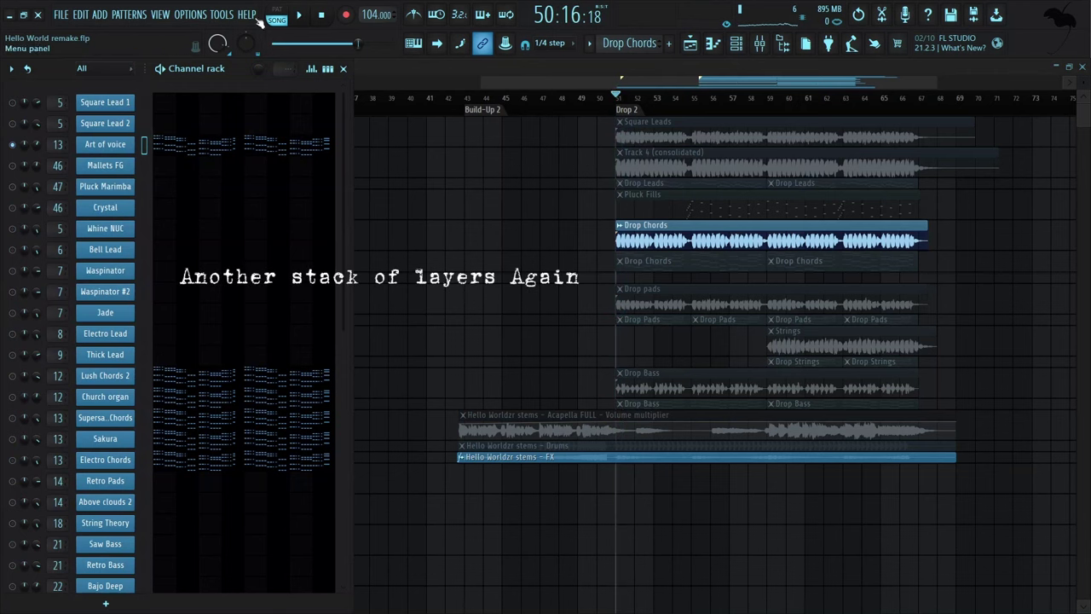
left_click(276, 14)
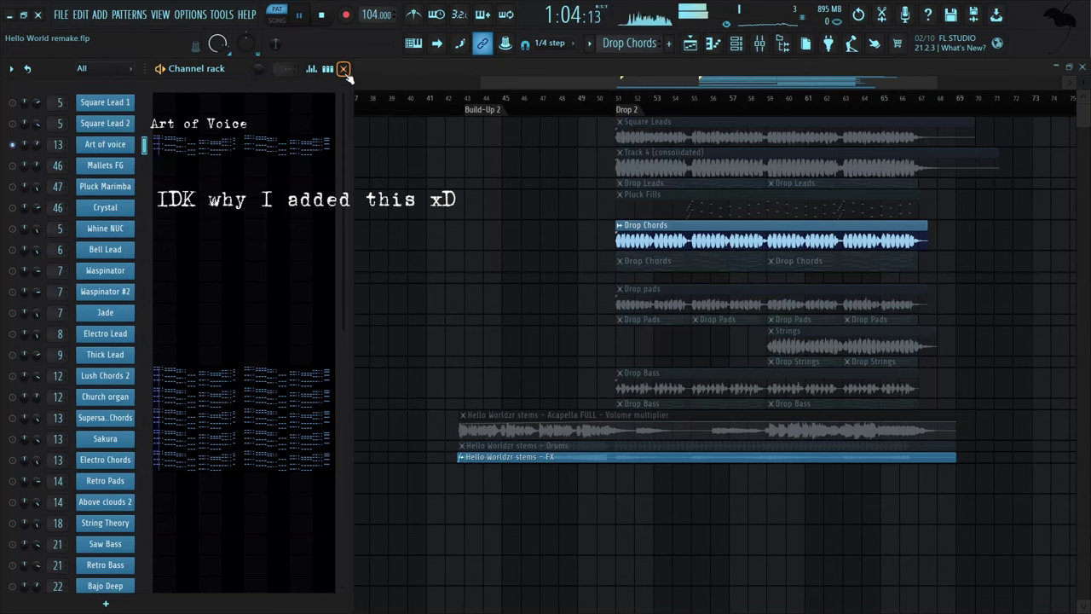
key("XF86AudioRaiseVolume")
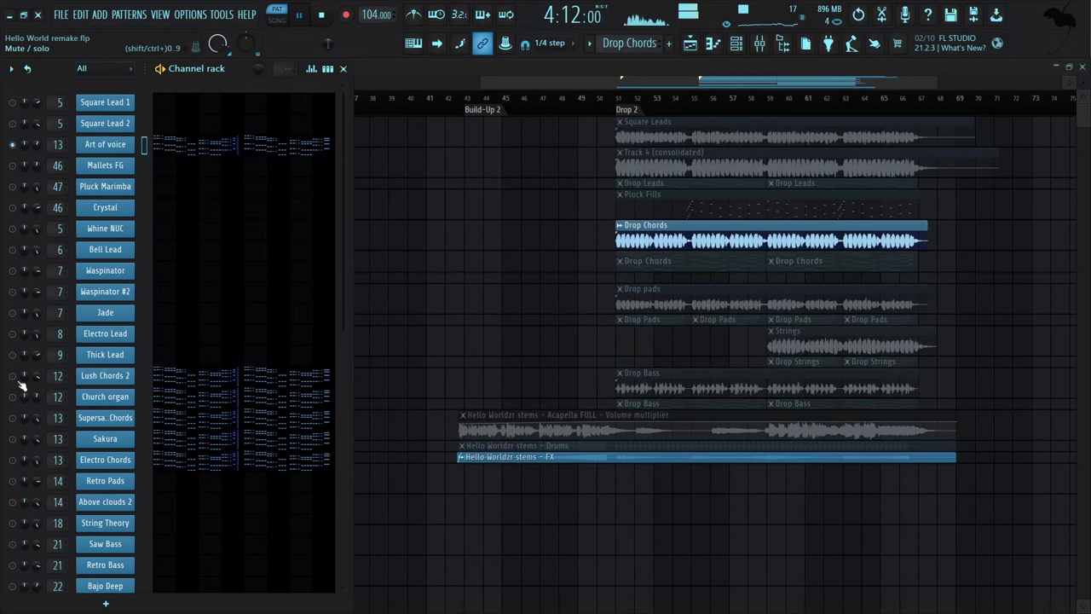
key("space")
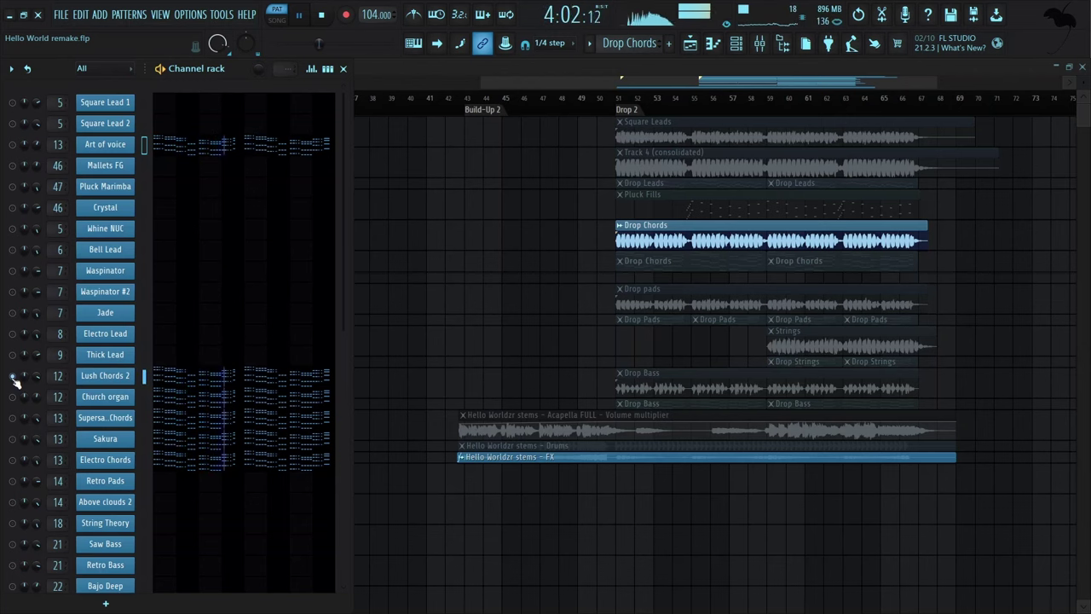
Audition the Church organ channel soloed in pattern mode and view its instrument window
key("space")
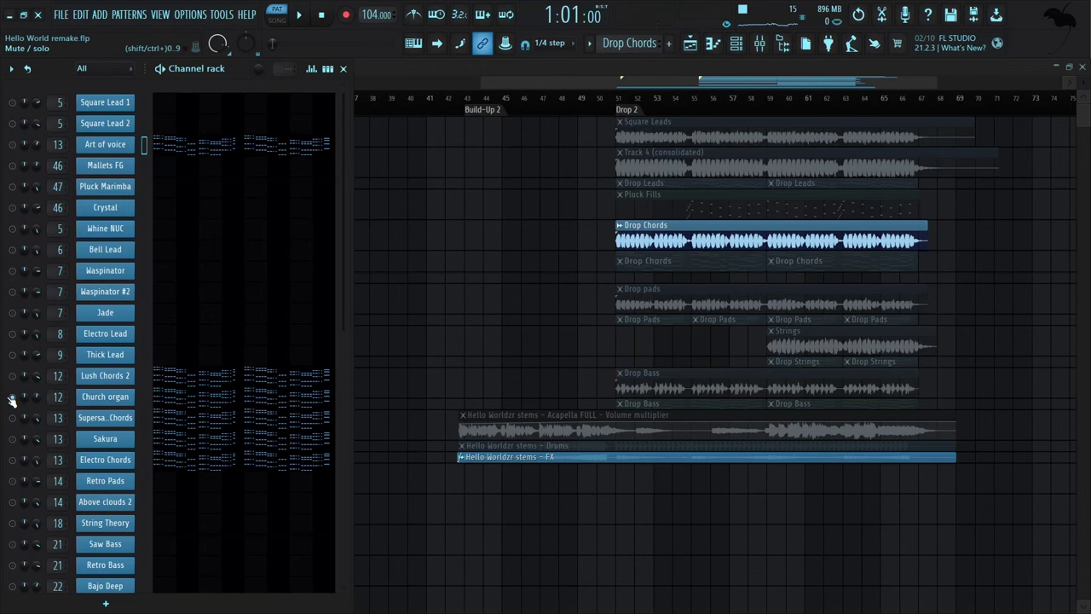
key("space")
right_click(12, 397)
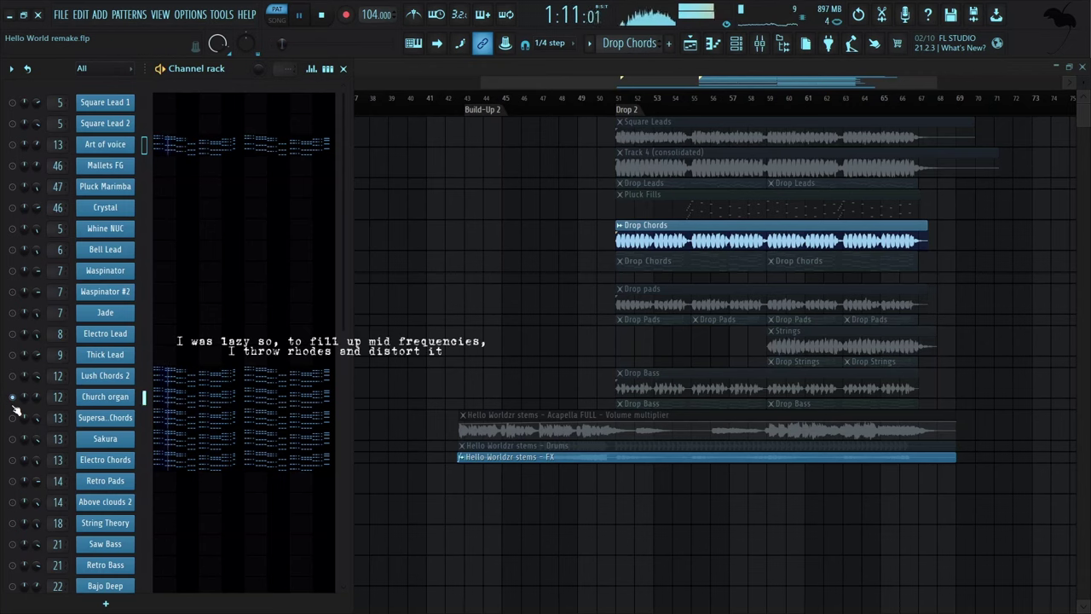
left_click(105, 399)
left_click(107, 400)
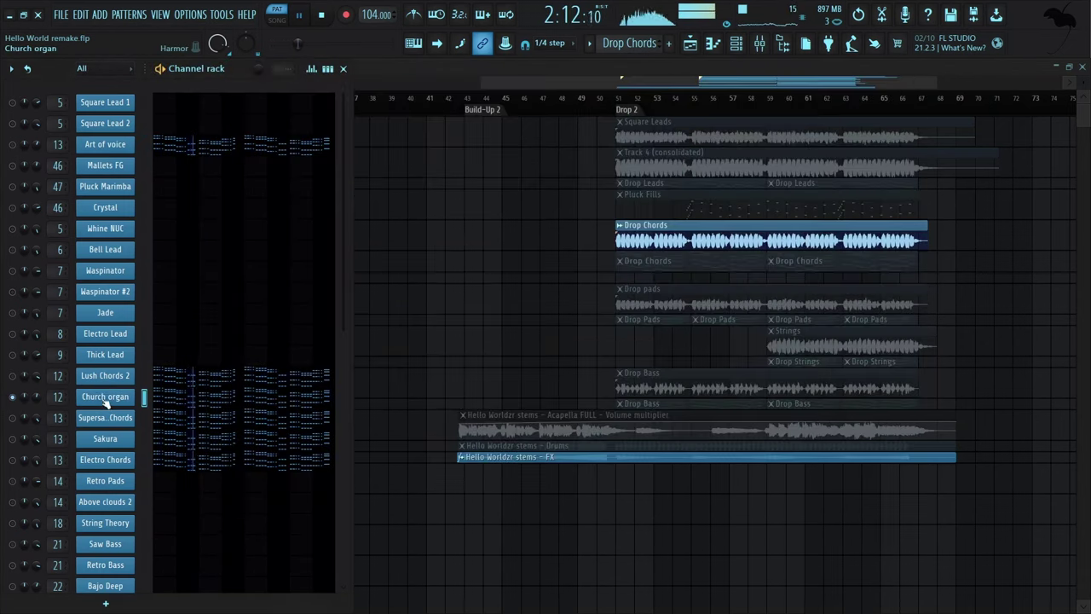
View the Lush Chords 2 and Art of voice instrument windows during playback, closing each one
left_click(103, 377)
left_click(100, 379)
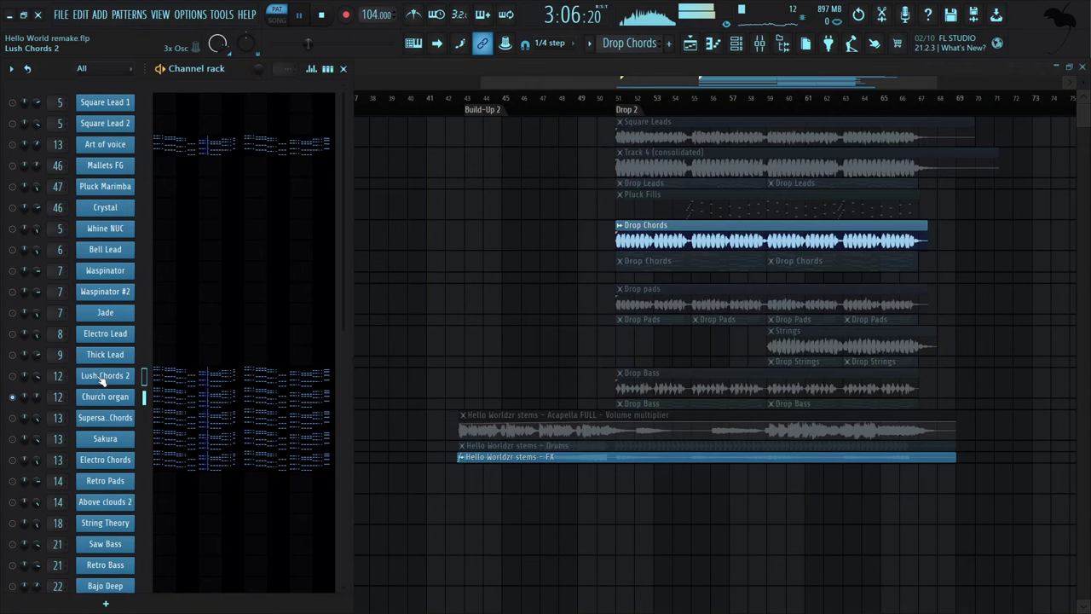
left_click(105, 144)
left_click(105, 145)
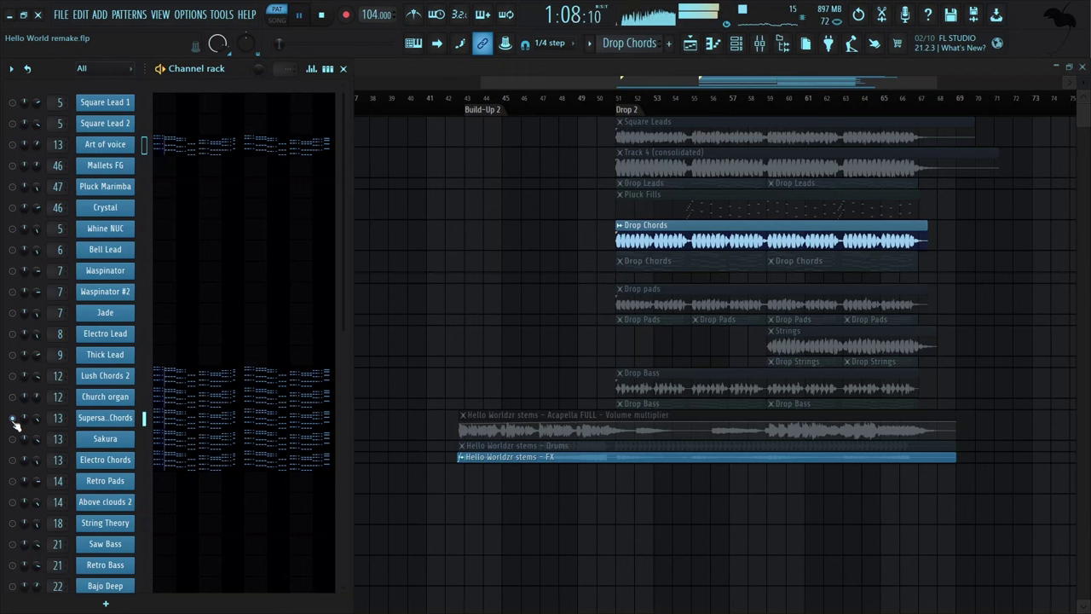
Audition the soloed Supersaw Chords channel and view its volume envelope and 3x Osc oscillator settings
left_click(12, 418)
left_click(125, 417)
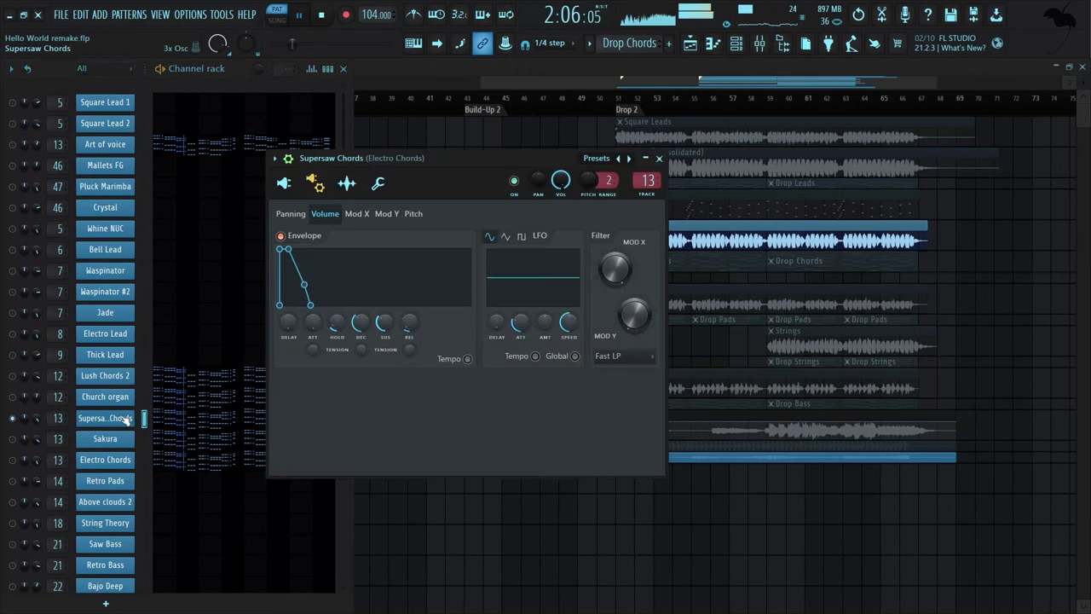
left_click(658, 158)
left_click(125, 417)
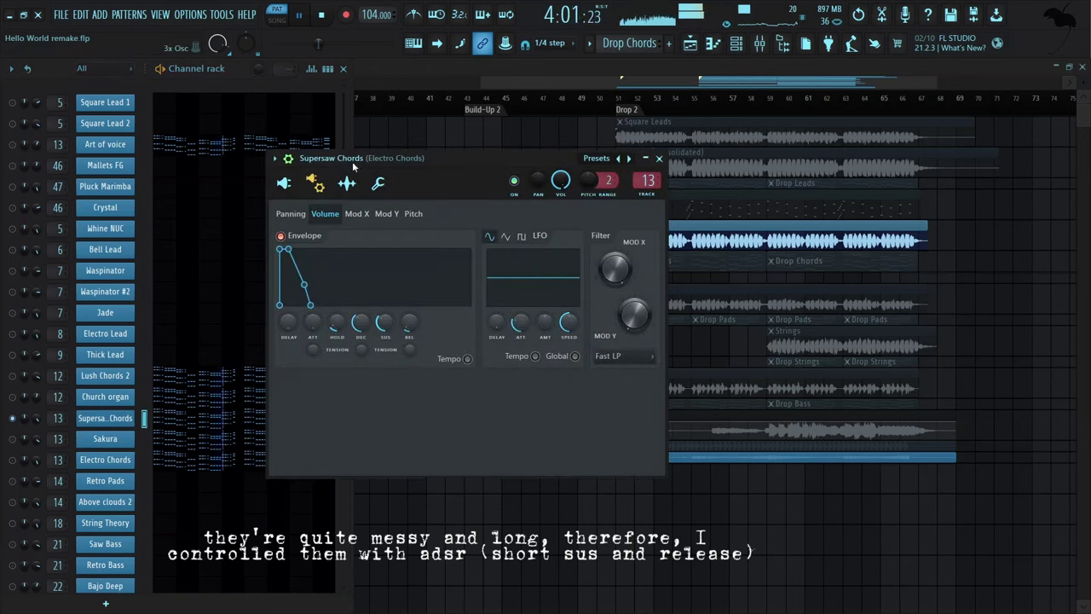
left_click(284, 182)
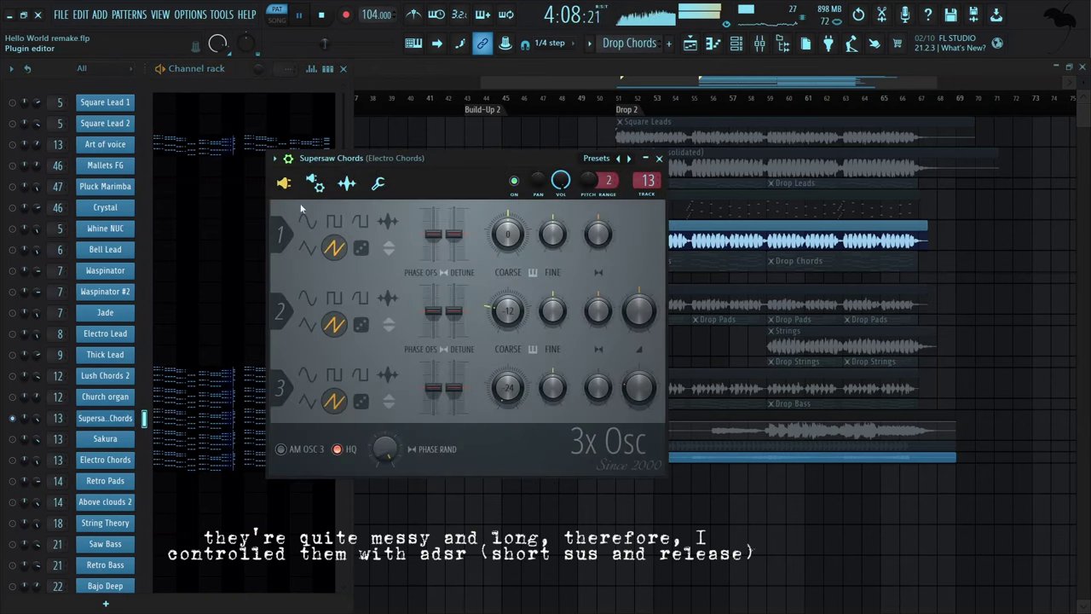
left_click(659, 159)
Audition the soloed Sakura channel and view its STR Deep Harp 2 FG preset
key("space")
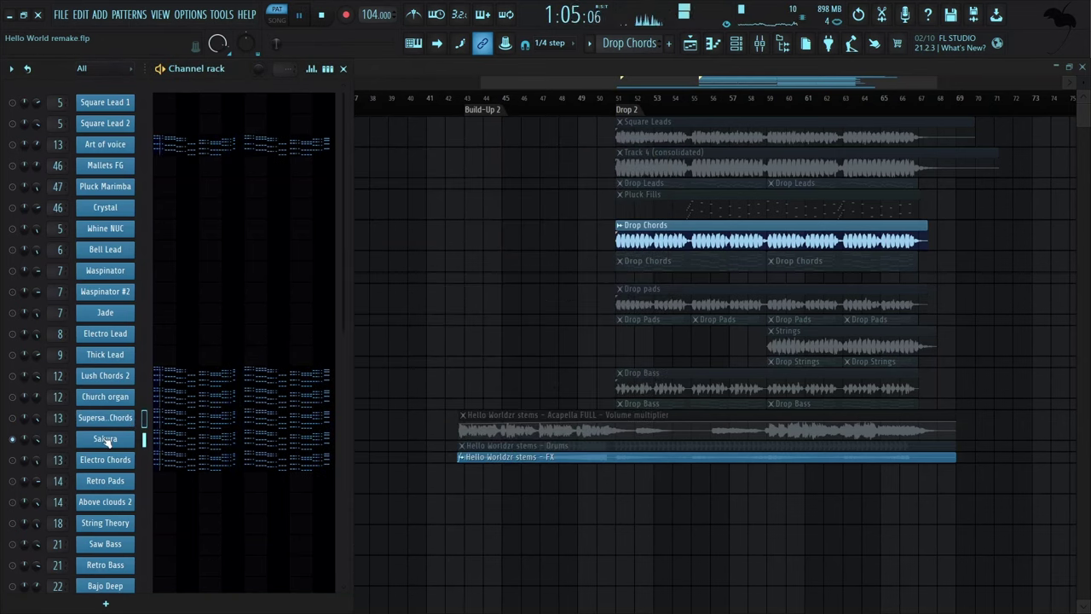
left_click(105, 439)
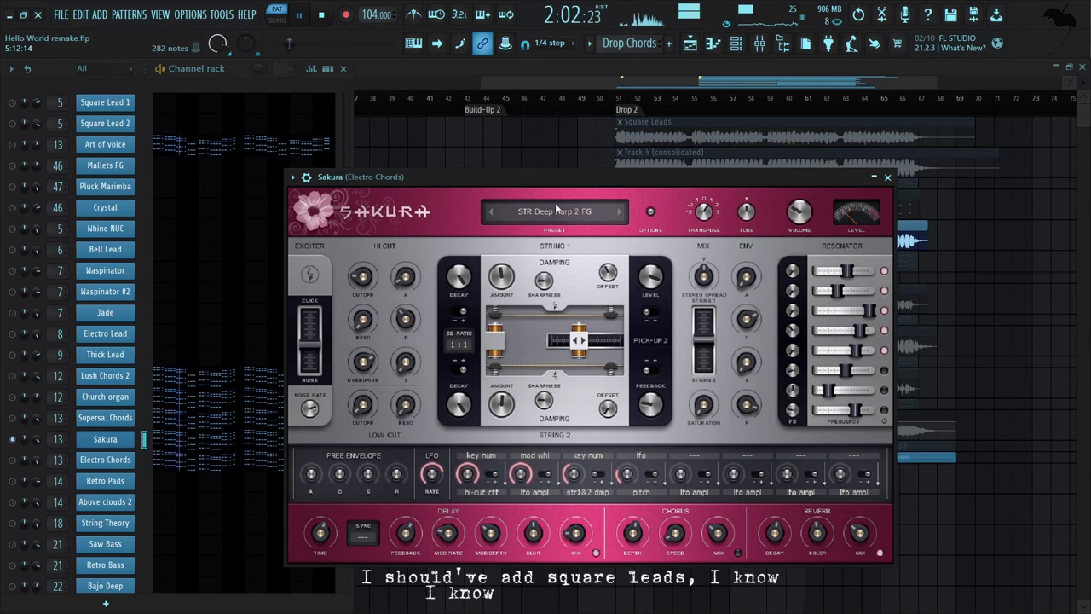
left_click(887, 177)
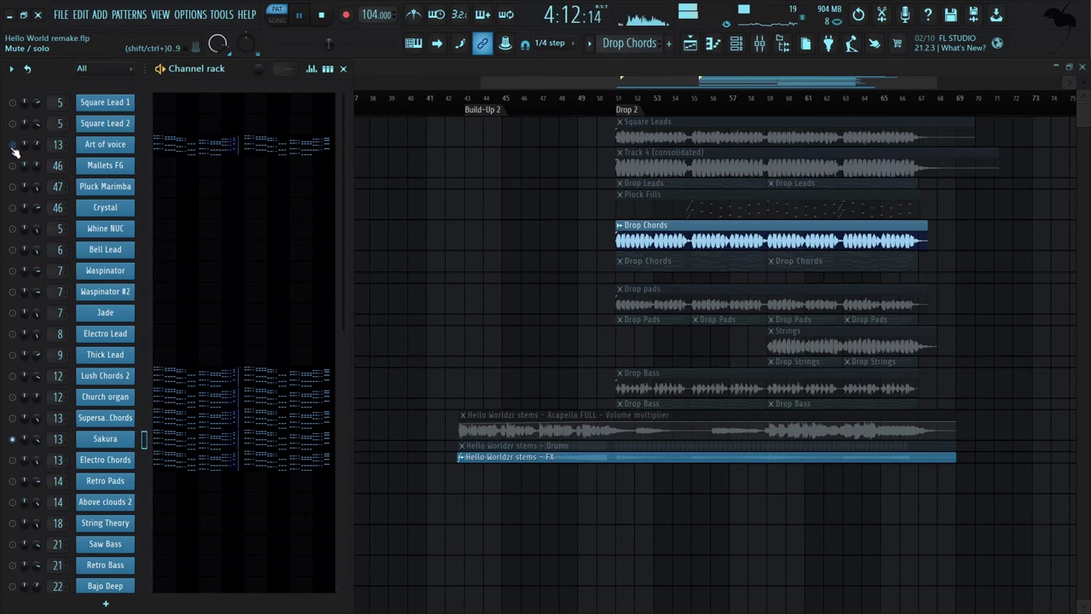
Audition the Electro Chords channel, view its volume envelope, and solo the Art of voice channel
left_click(109, 459)
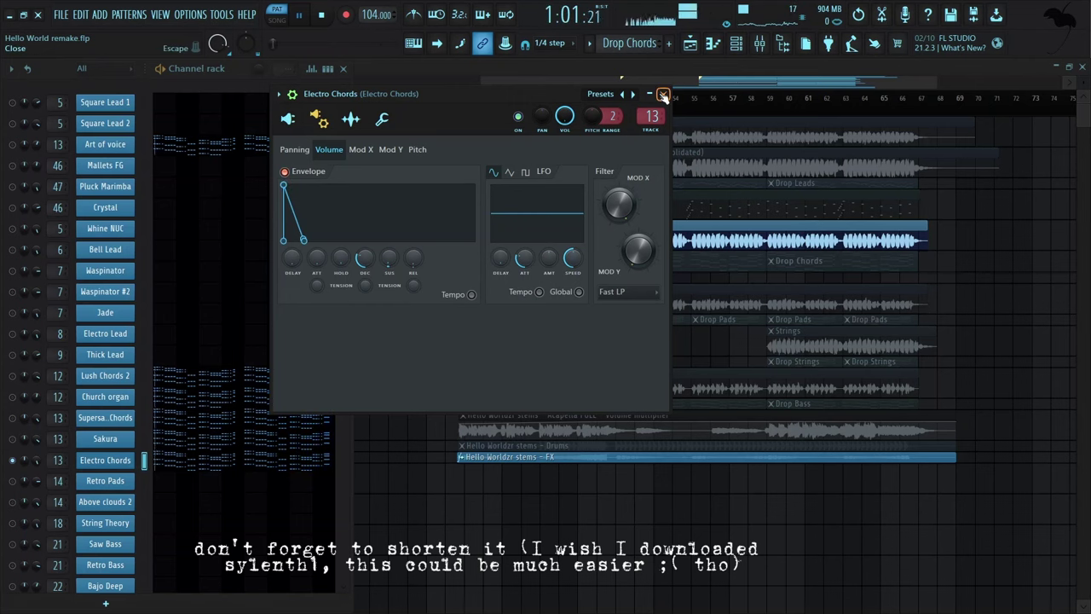
left_click(663, 94)
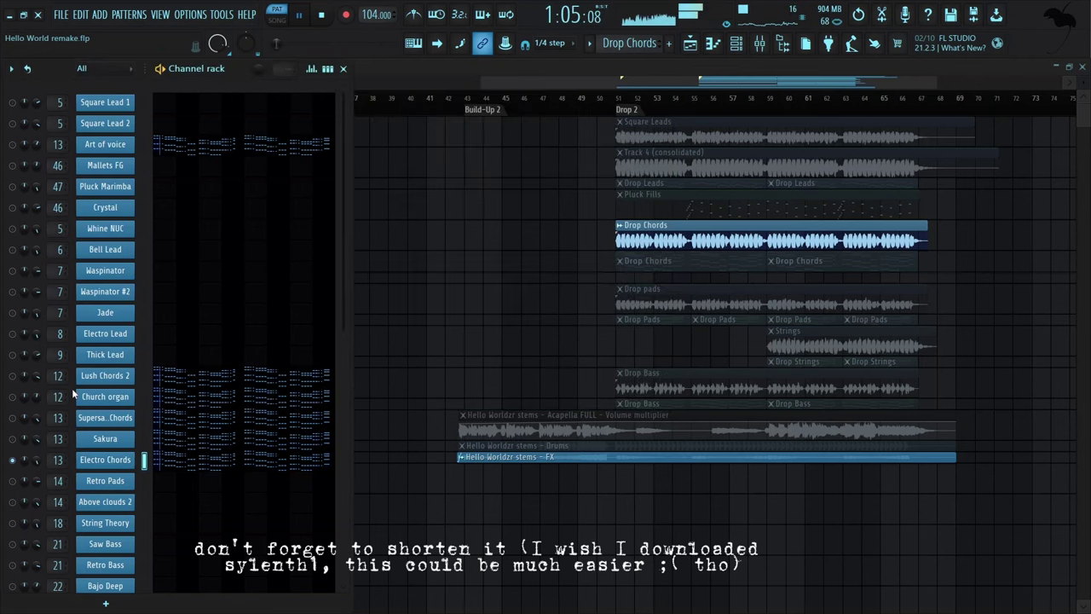
left_click(13, 376)
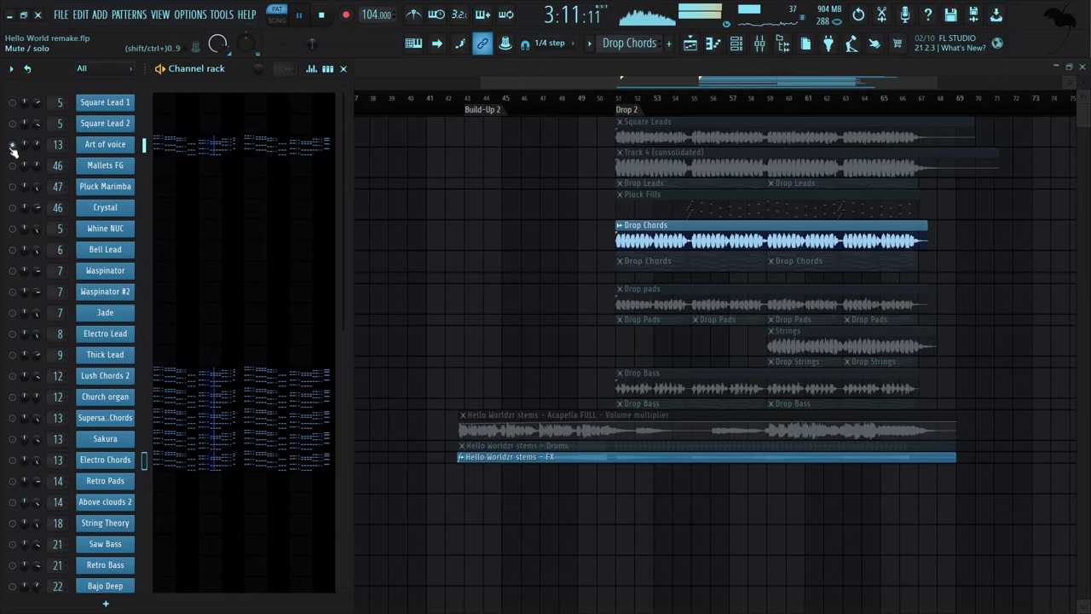
Close the channel rack, play the soloed Drop Chords audio from Drop 2 in song mode, and mute the FX stem on Track 16
key("space")
left_click(328, 69)
left_click(343, 68)
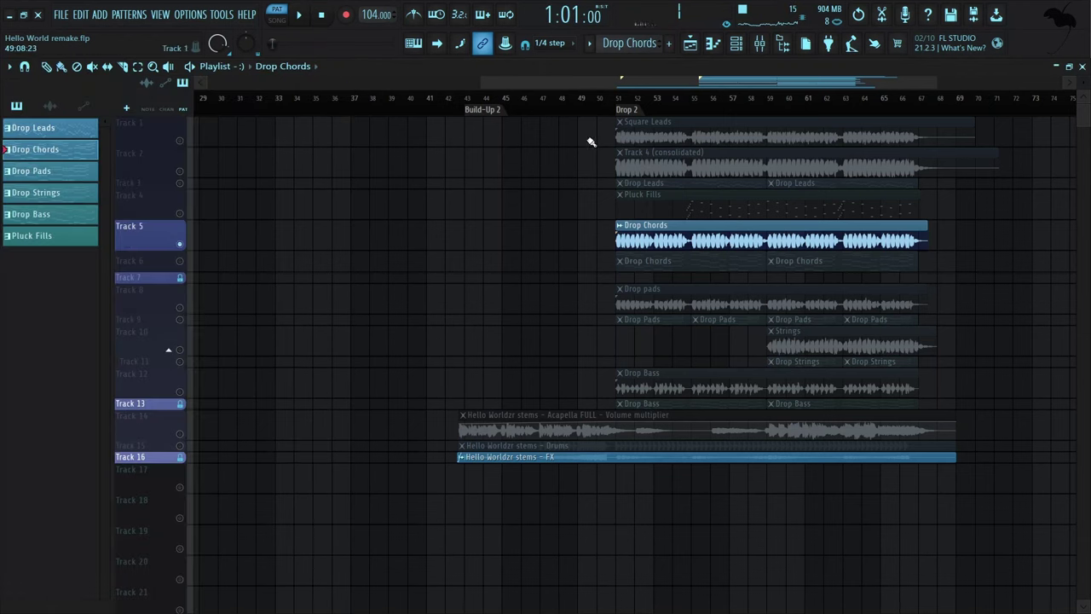
left_click(619, 98)
key("space")
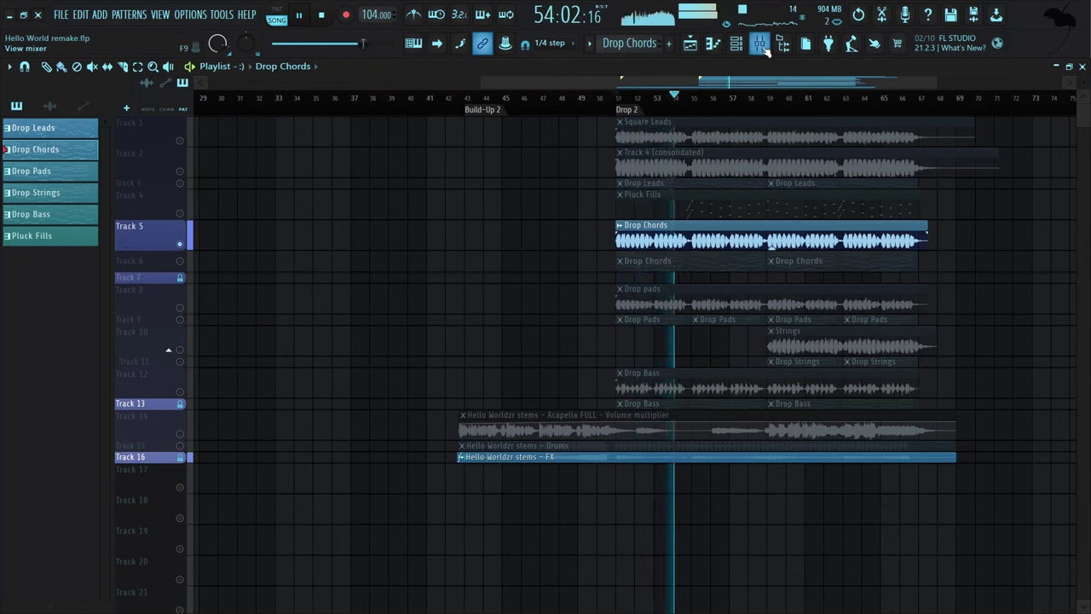
left_click(180, 458)
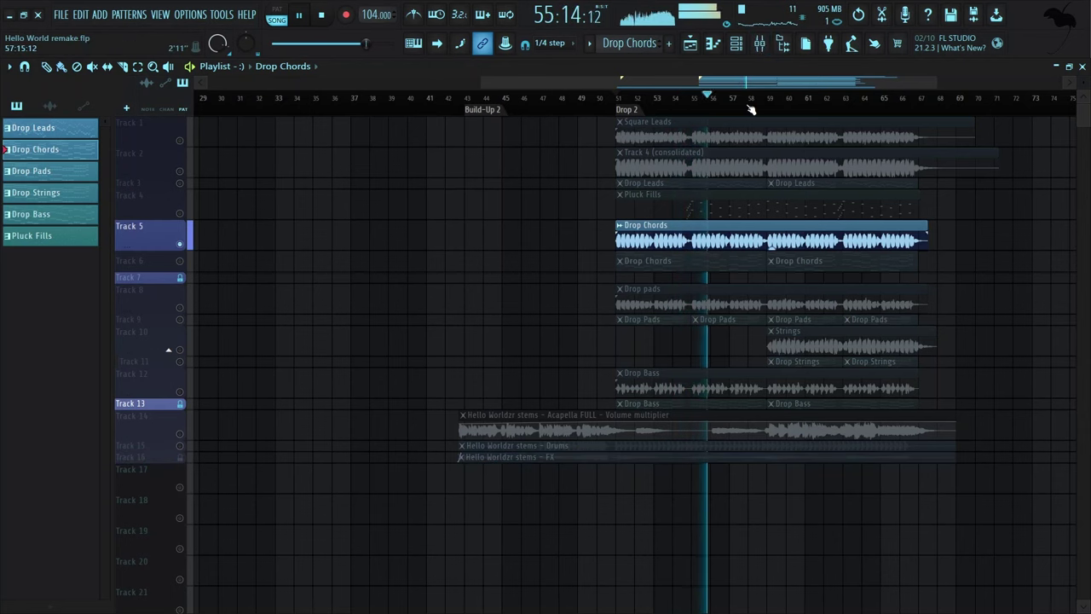
Restart playback from Drop 2 and view the OTT settings on the Drop Chords mixer track
key("space")
left_click(760, 48)
key("space")
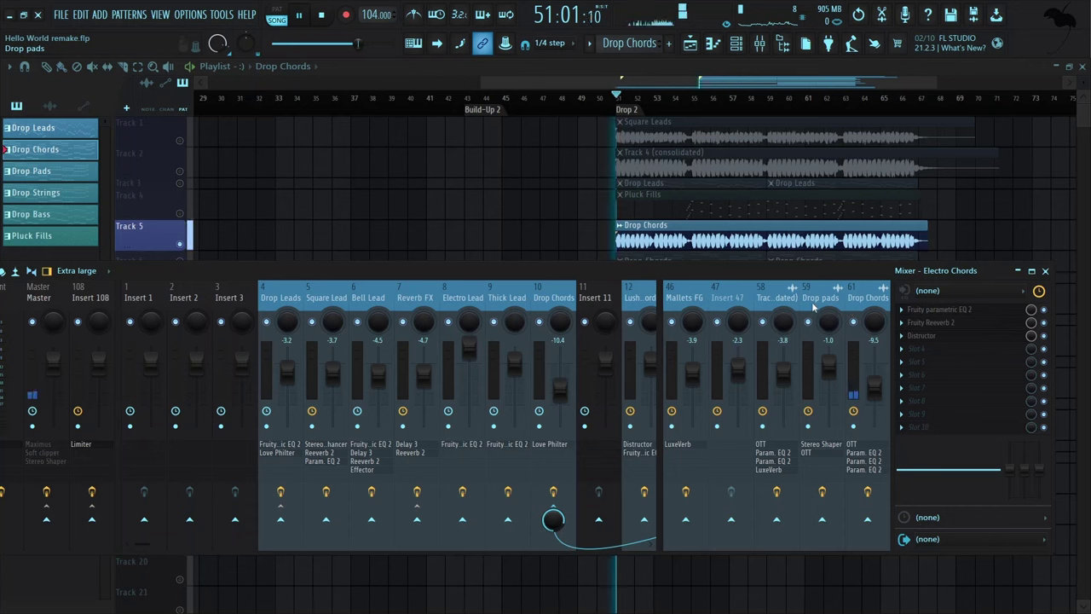
left_click(867, 300)
left_click(934, 311)
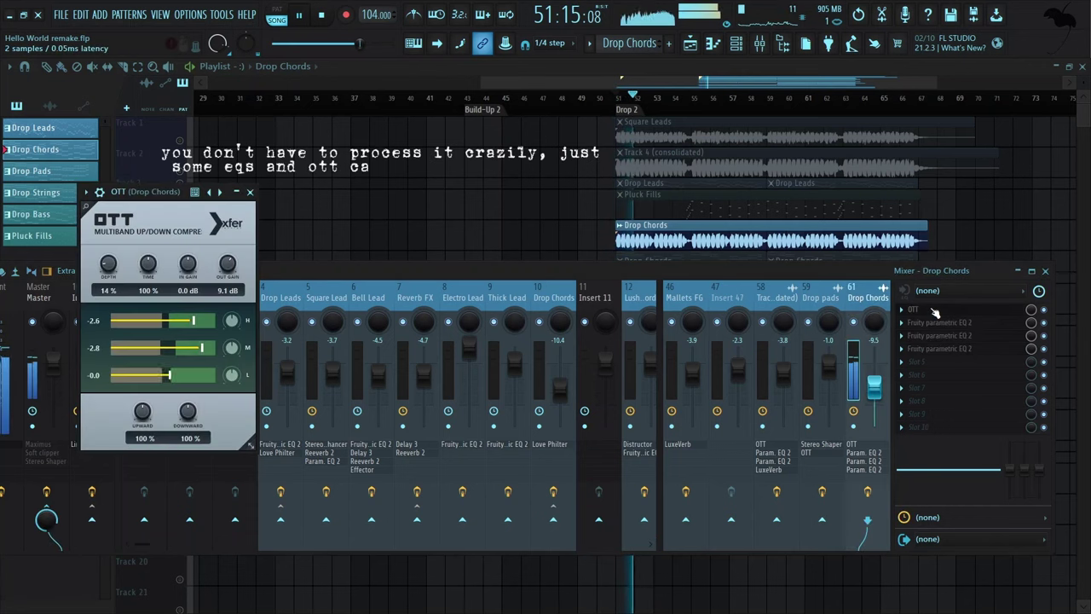
left_click(934, 310)
View the three Fruity parametric EQ 2 effects on the Drop Chords mixer track and close the mixer
left_click(936, 324)
left_click(936, 324)
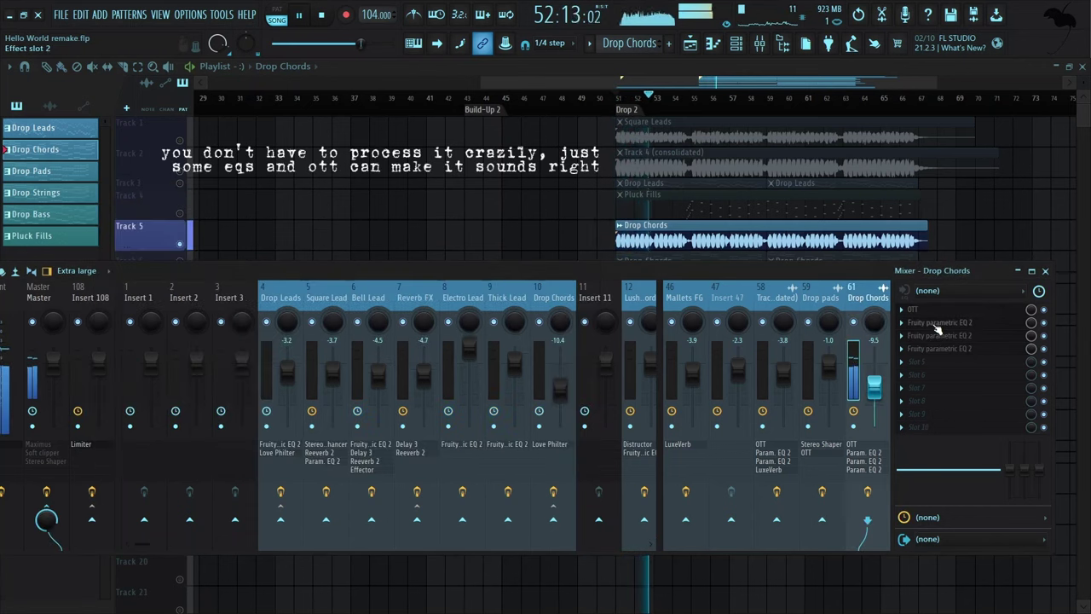
left_click(937, 336)
left_click(937, 336)
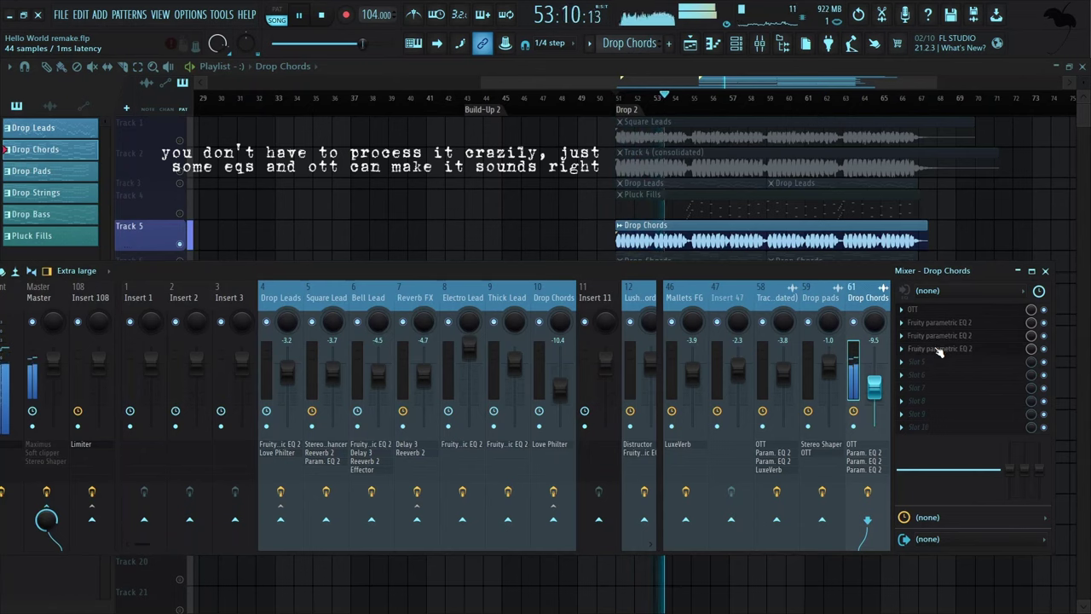
left_click(937, 349)
left_click(937, 348)
left_click(1045, 270)
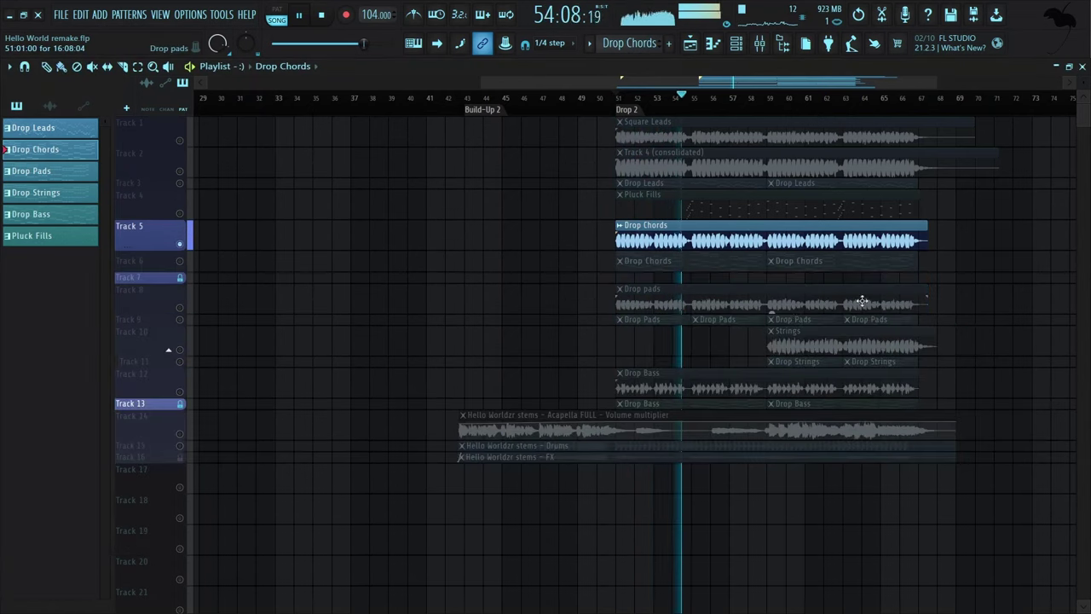
Select the Pluck Fills pattern, solo it on Track 4, and play it from around bar 62
key("space")
left_click(658, 303)
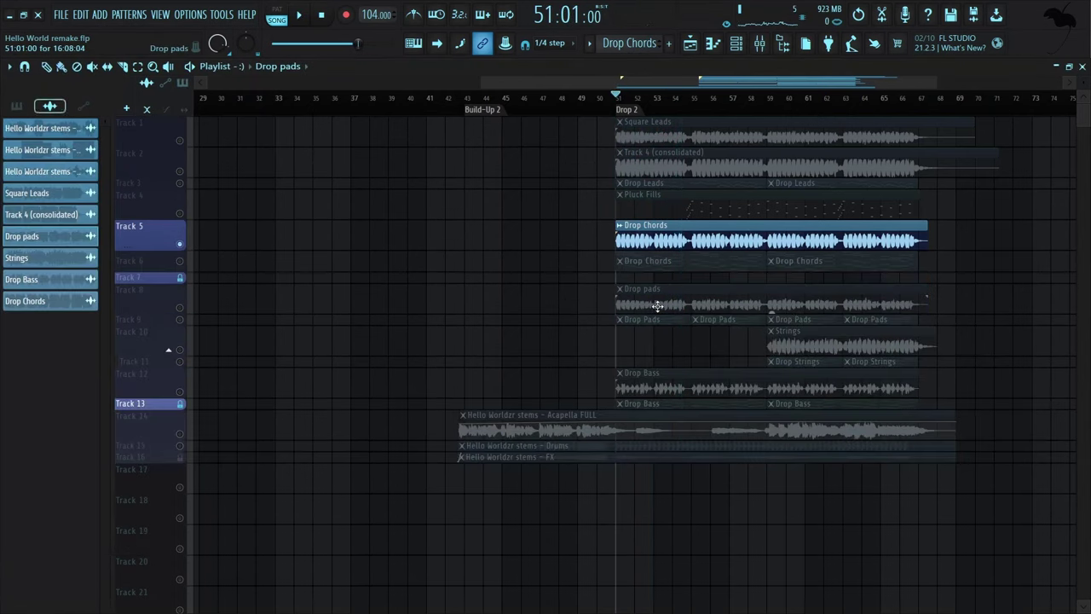
left_click(664, 208)
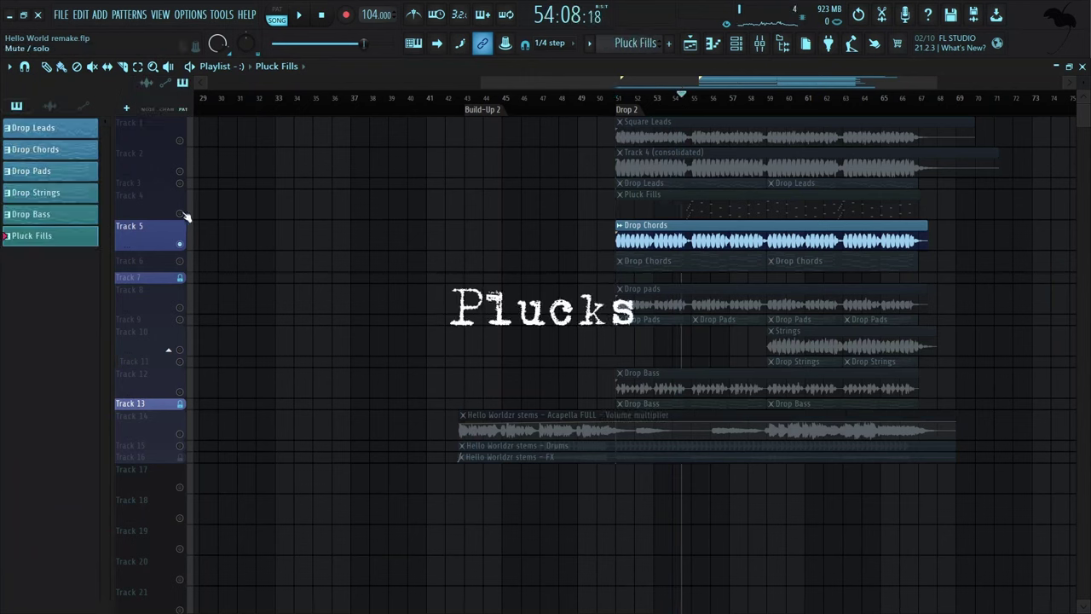
key("space")
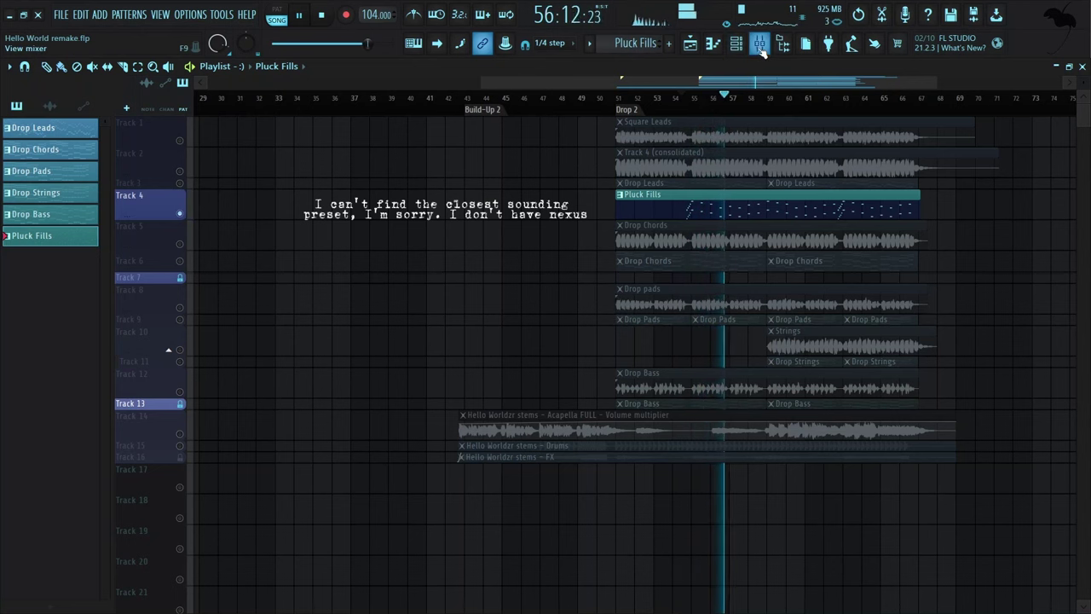
left_click(827, 98)
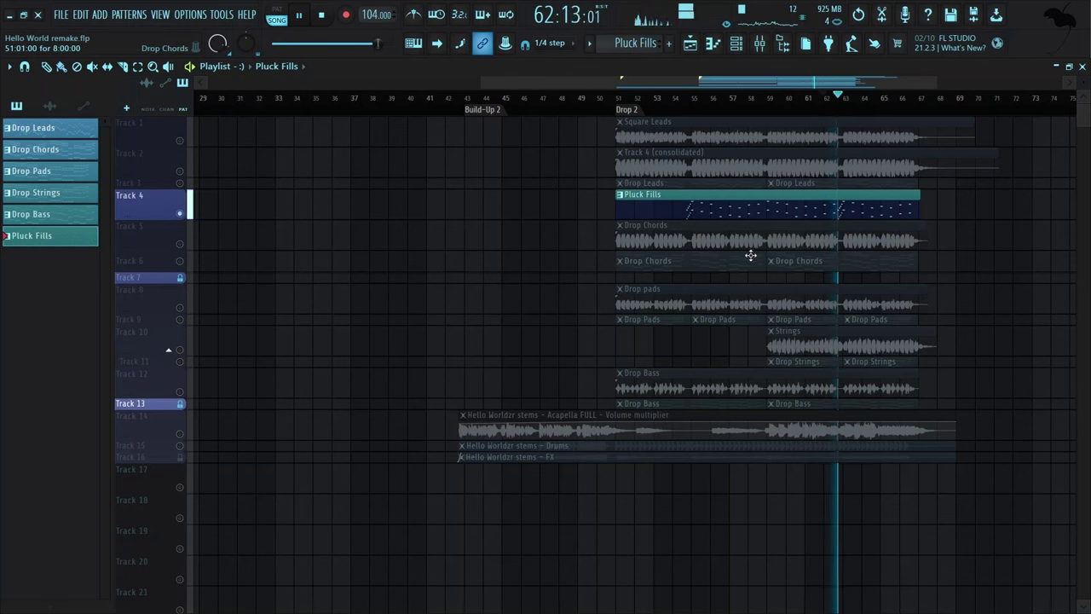
View the LuxeVerb settings on the Mallets FG mixer track while the pluck fills play
left_click(759, 46)
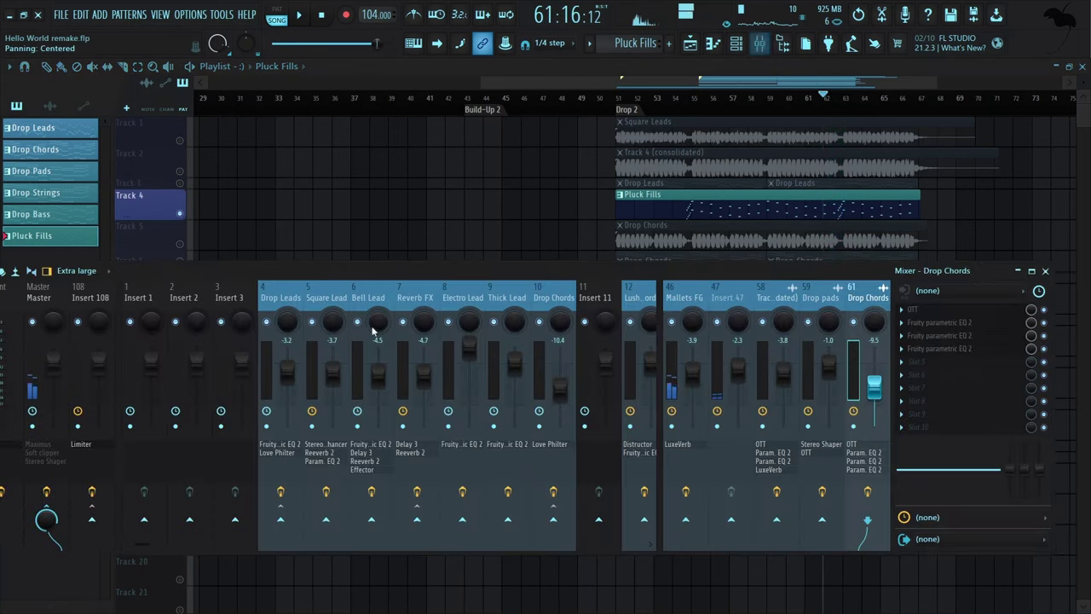
key("space")
left_click(679, 298)
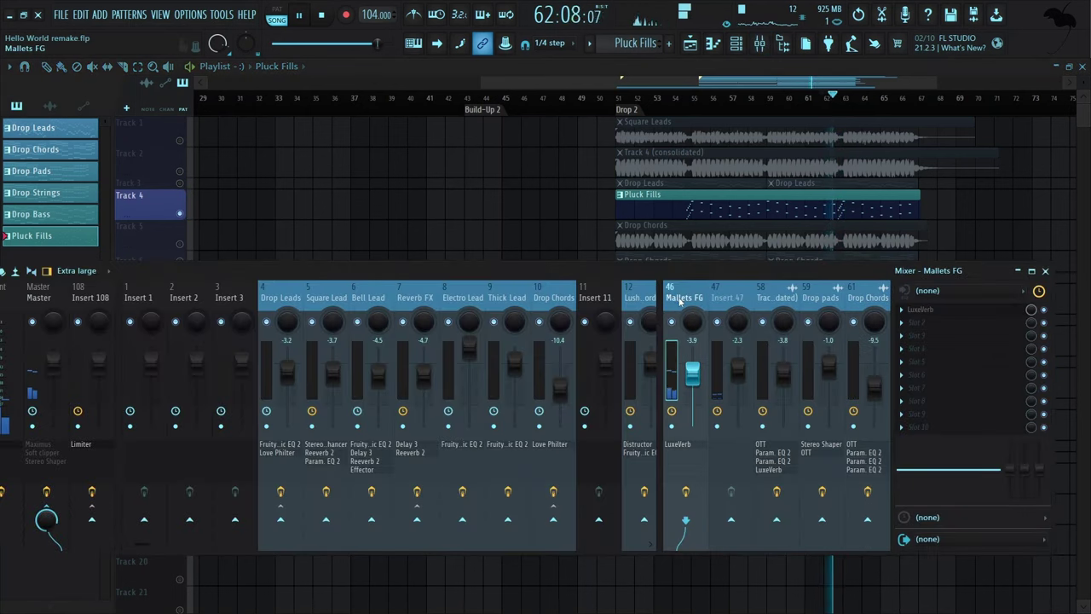
left_click(946, 311)
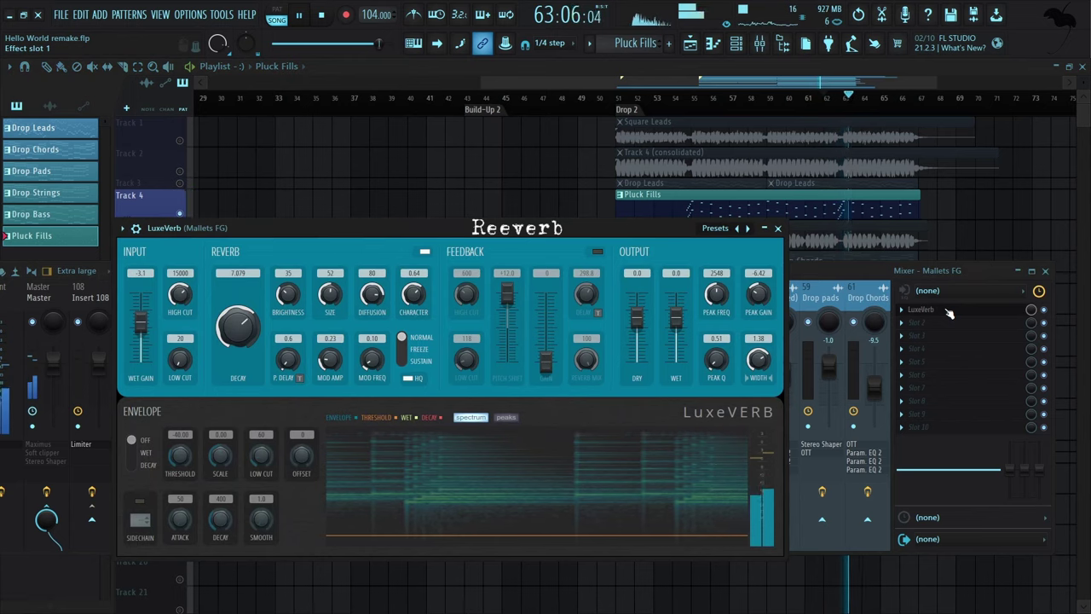
left_click(694, 305)
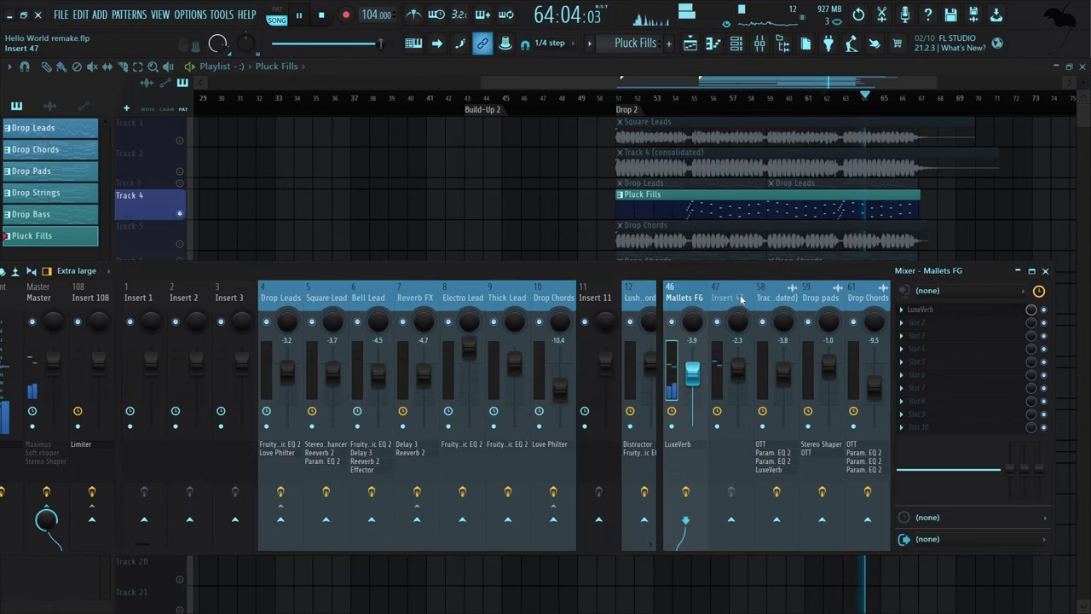
Select the Insert 47 mixer track and replay the pluck fills while checking its effect slots and level
key("space")
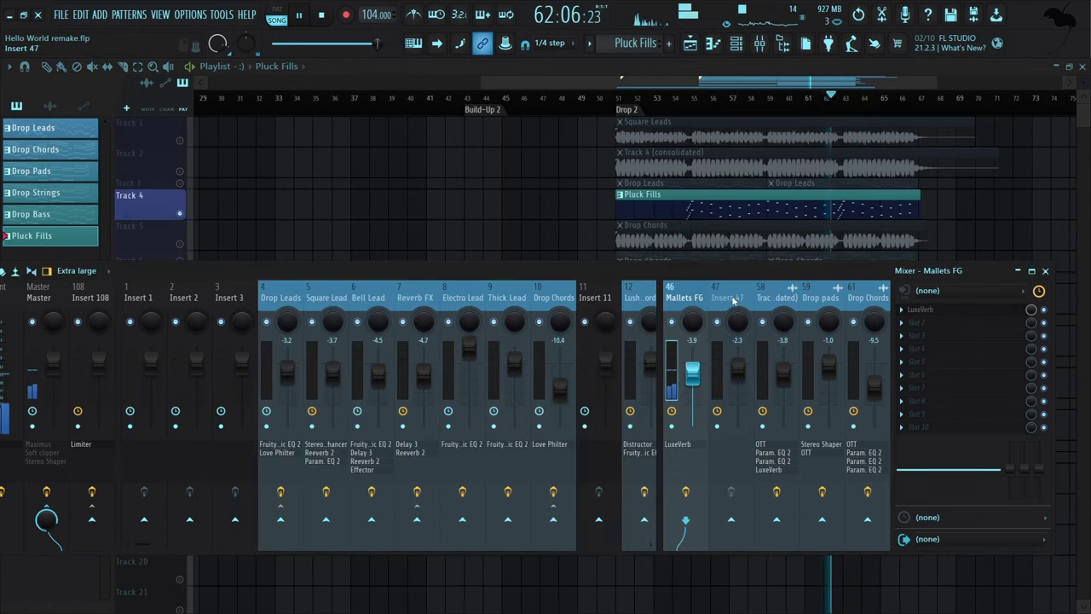
left_click(734, 297)
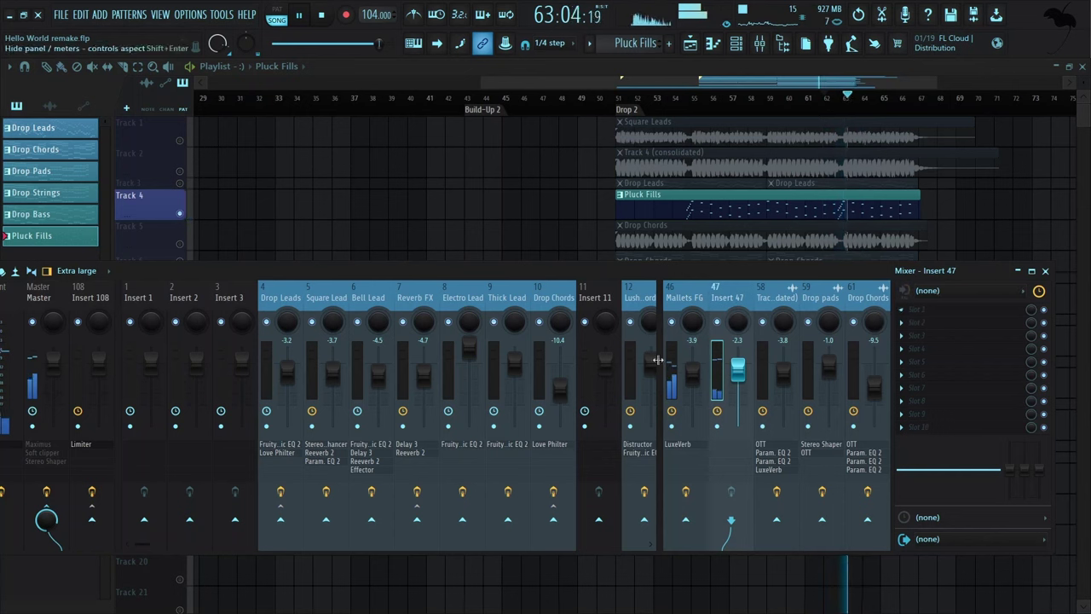
key("space")
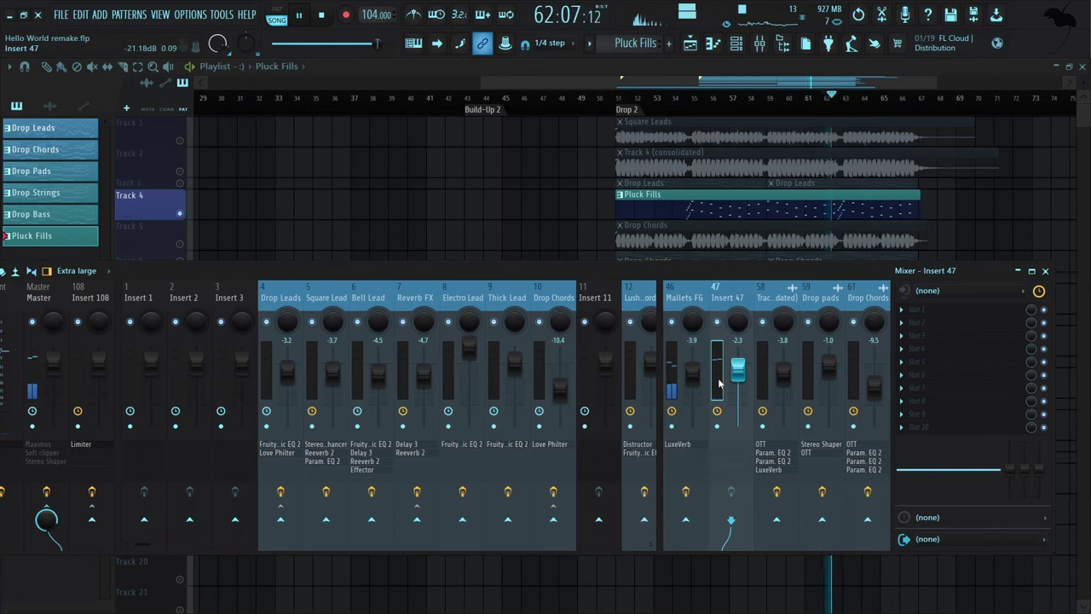
Solo the Mallets FG channel and play the pluck fills to hear that layer alone
left_click(736, 43)
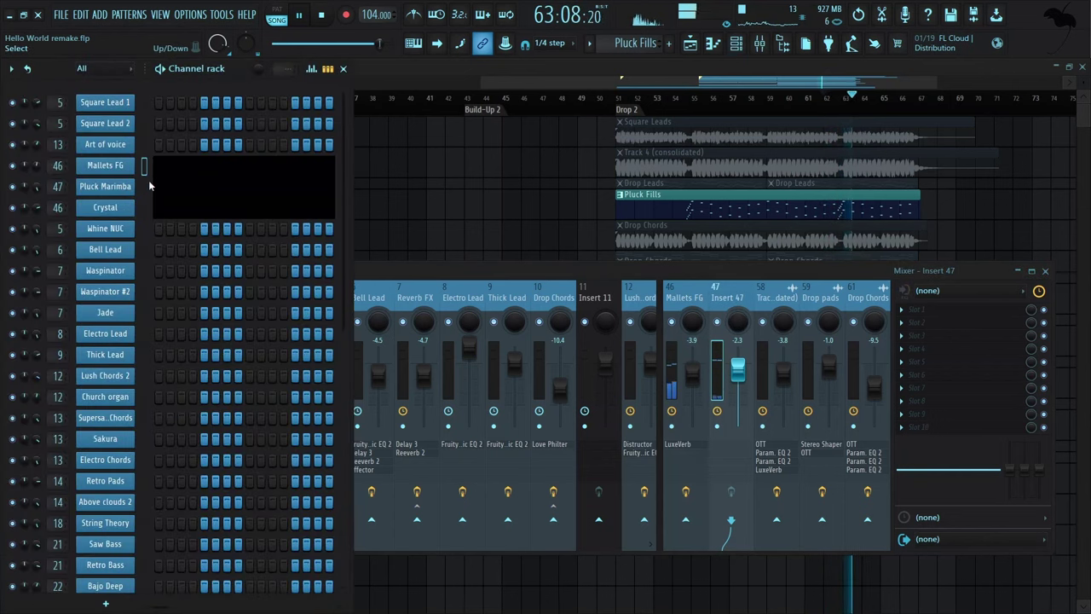
key("space")
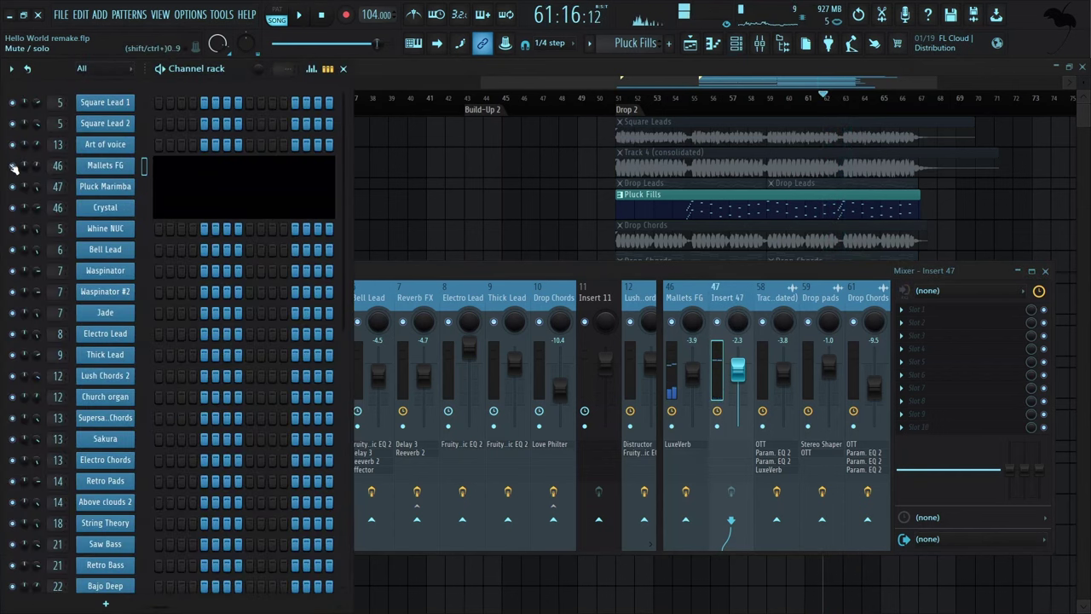
left_click(673, 198)
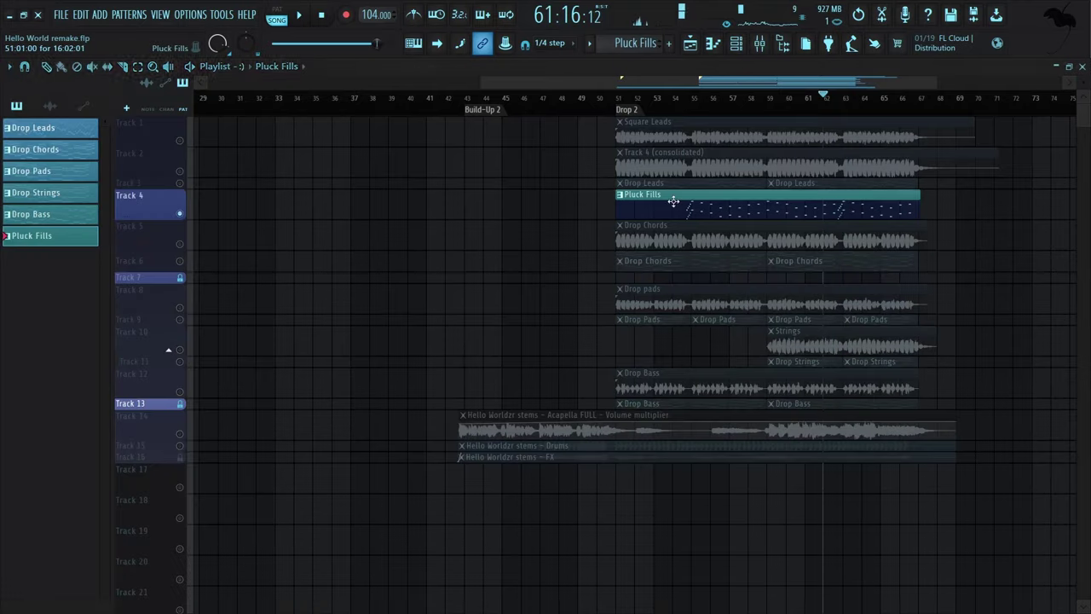
left_click(741, 45)
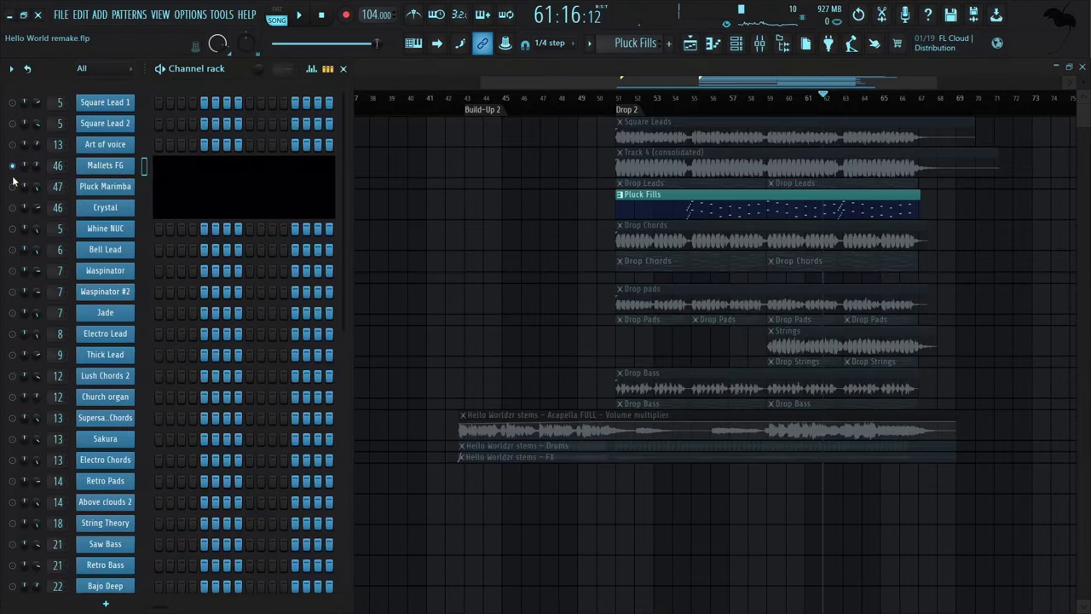
key("space")
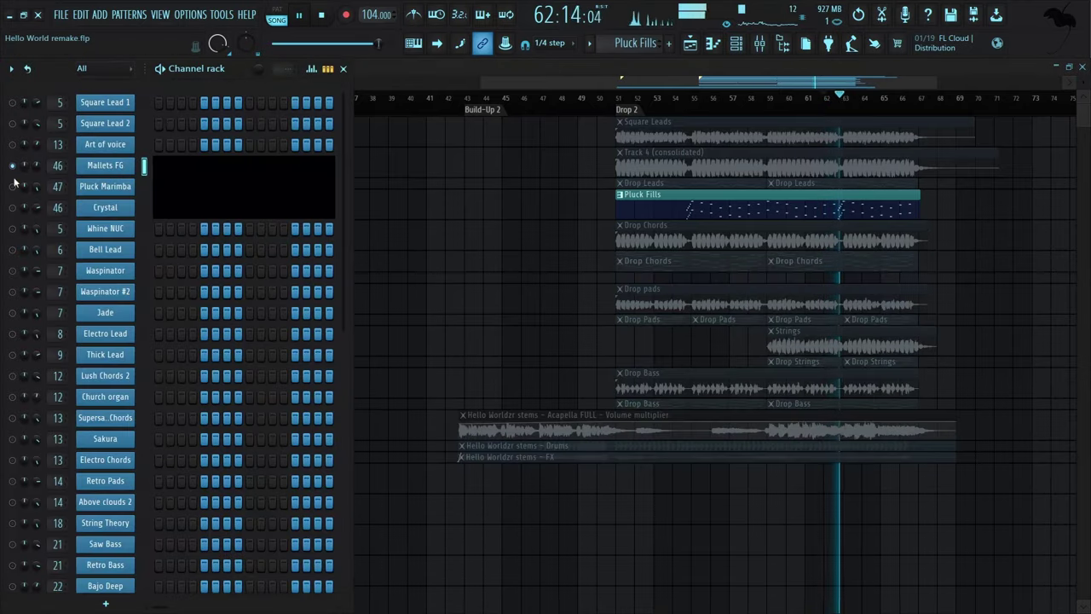
Audition the Pluck Marimba and Crystal channels in solo, restore all channels, and close the channel rack
key("space")
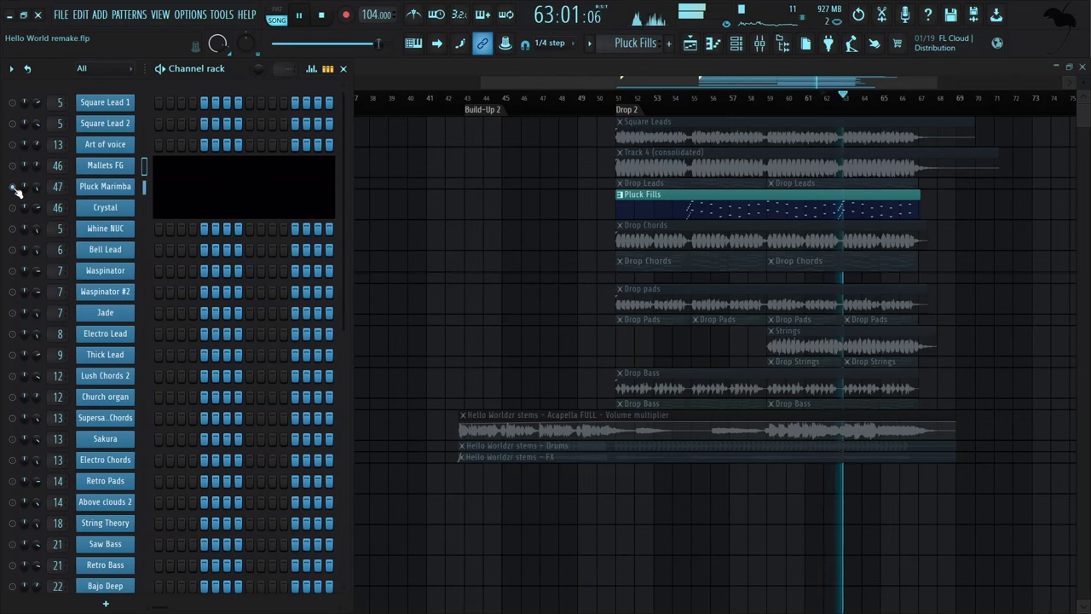
key("space")
key("space")
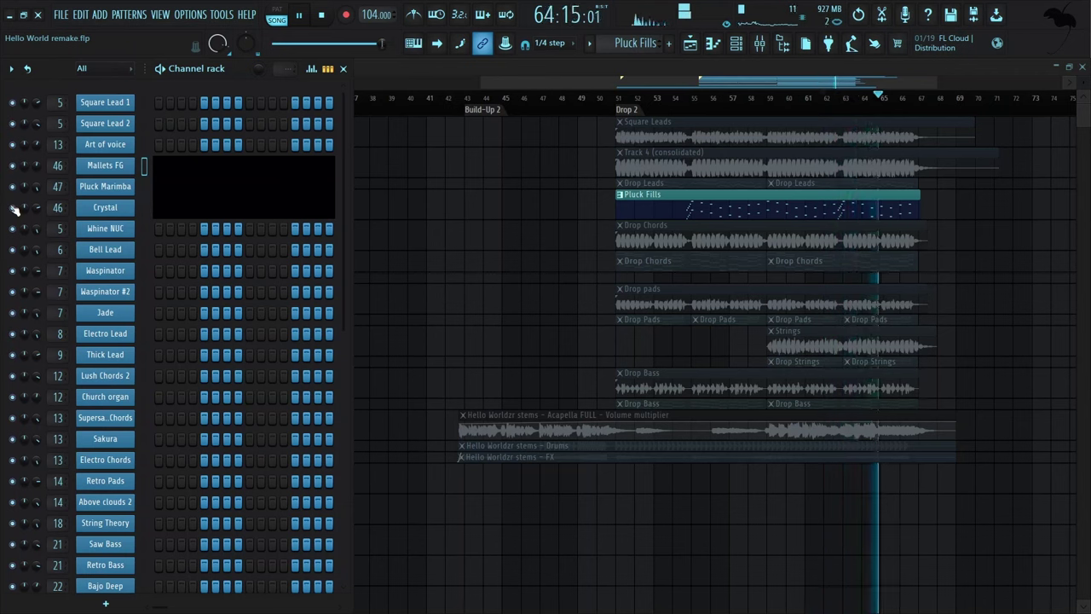
key("space")
left_click(342, 68)
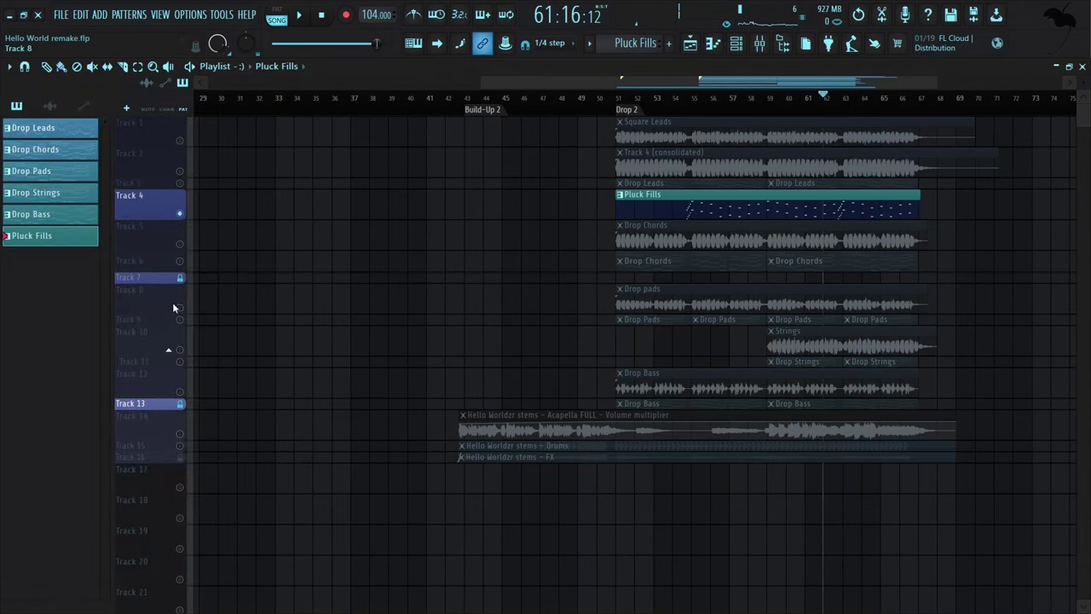
Solo Track 9, select the Drop Pads pattern, and bring up its channels in the channel rack
left_click(173, 306)
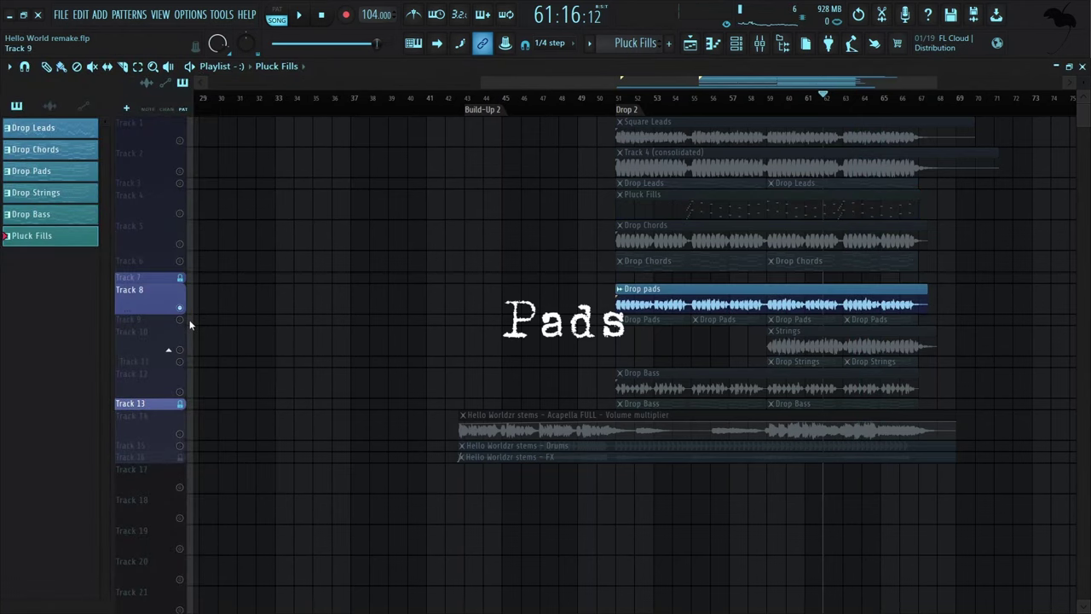
left_click(186, 323)
left_click(634, 319)
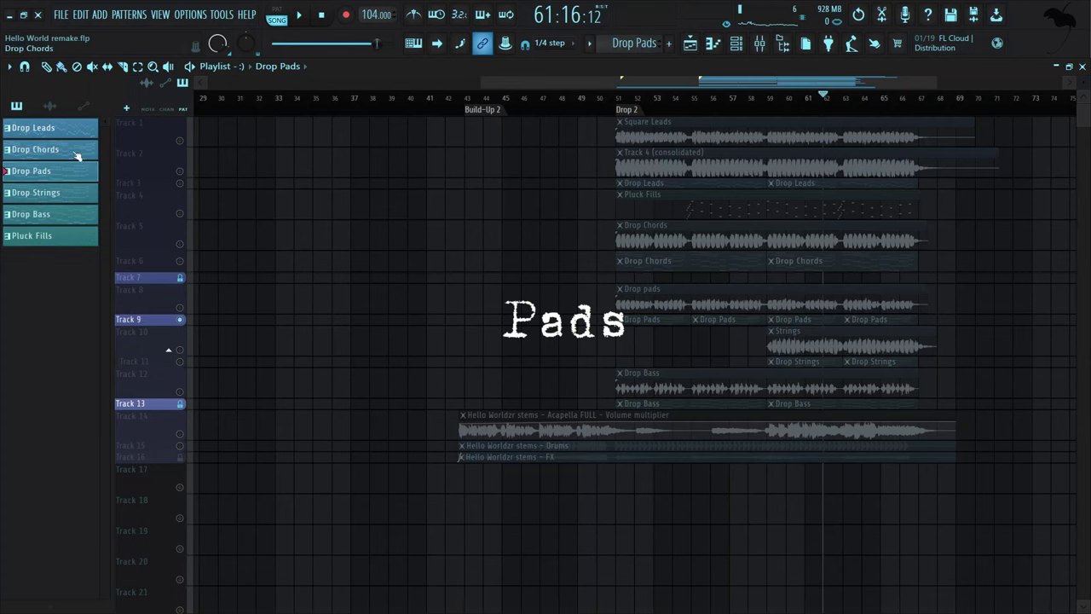
left_click(734, 47)
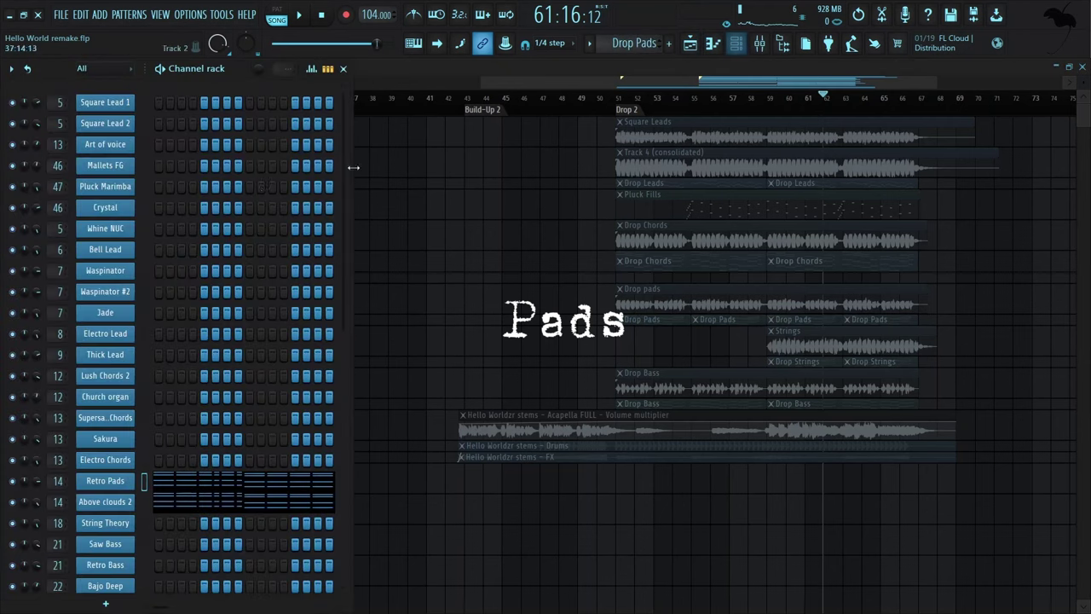
scroll(23, 418, "down", 2)
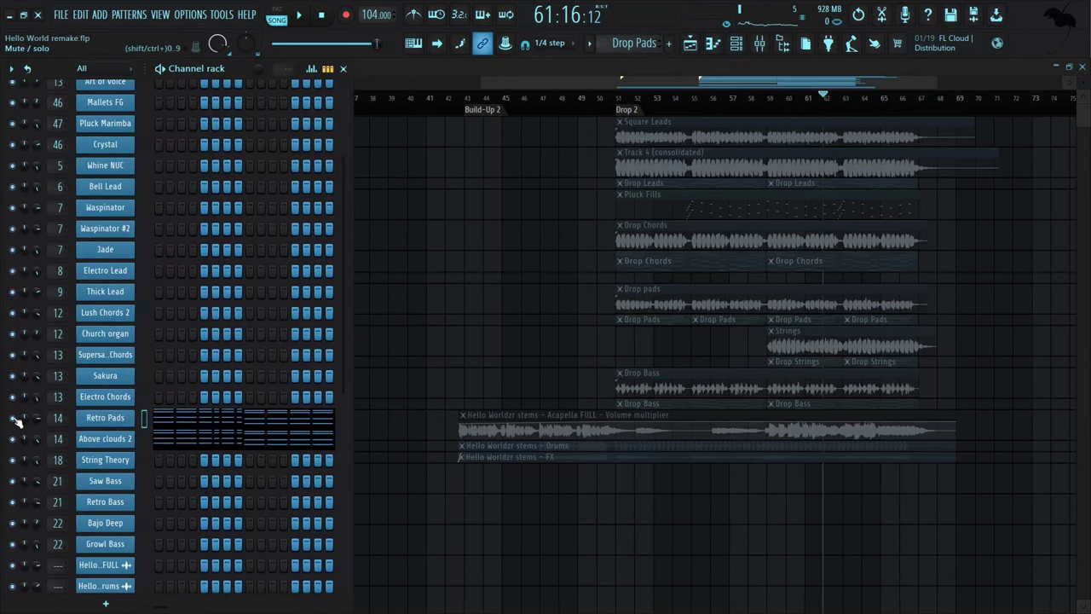
Play the Retro Pads channel solo in pattern mode and view its 3x Osc settings
key("space")
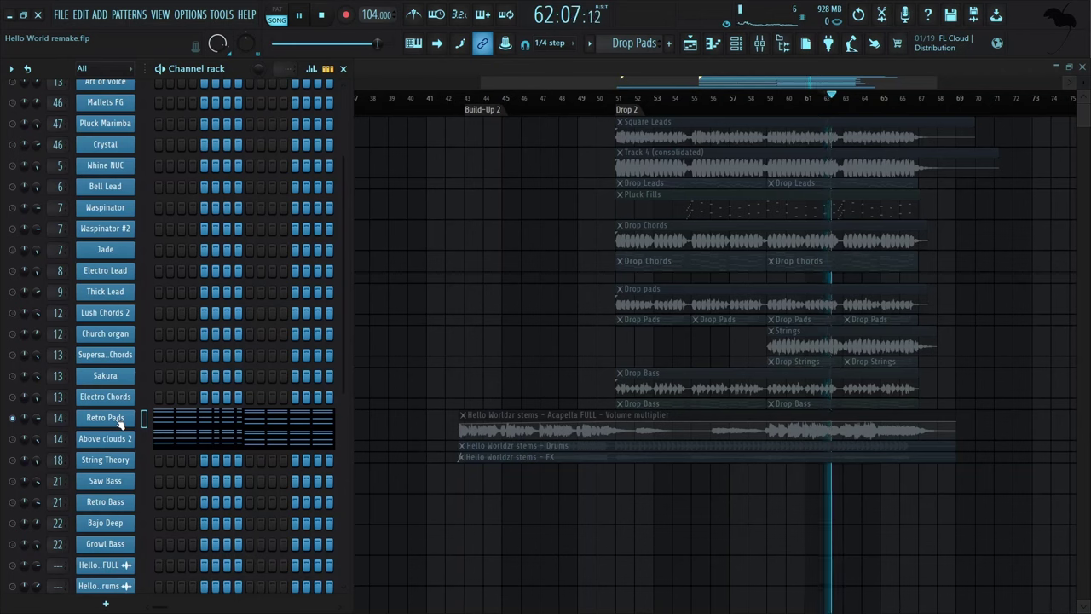
left_click(277, 14)
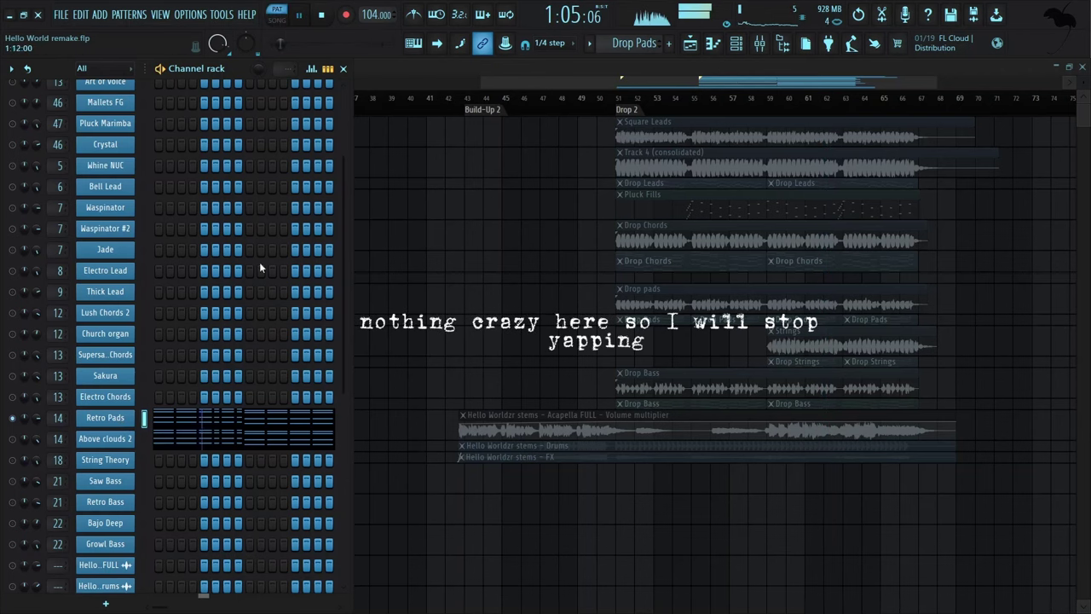
left_click(99, 421)
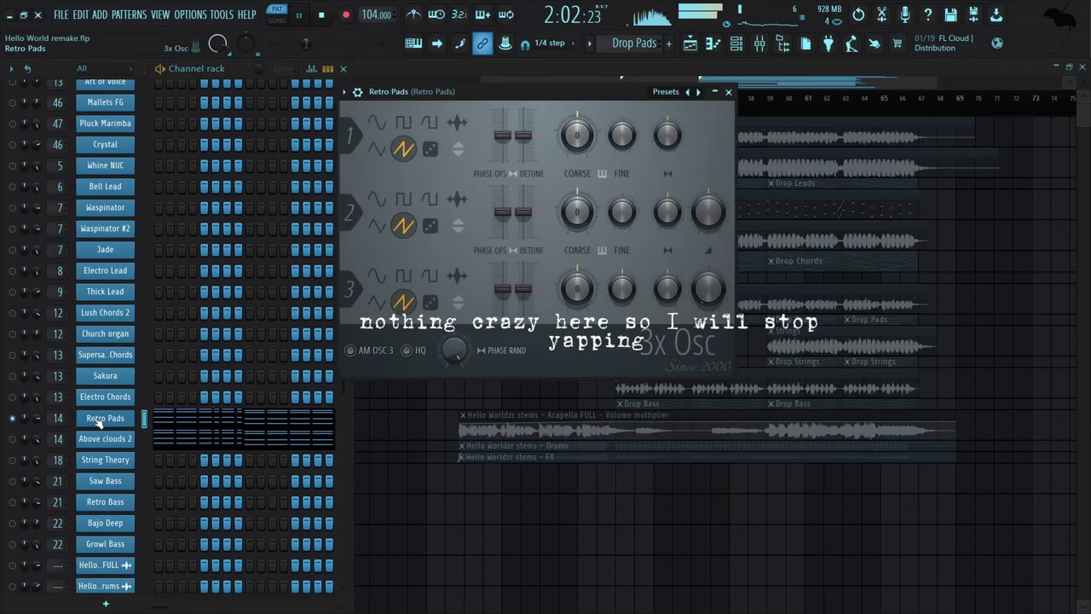
left_click(104, 419)
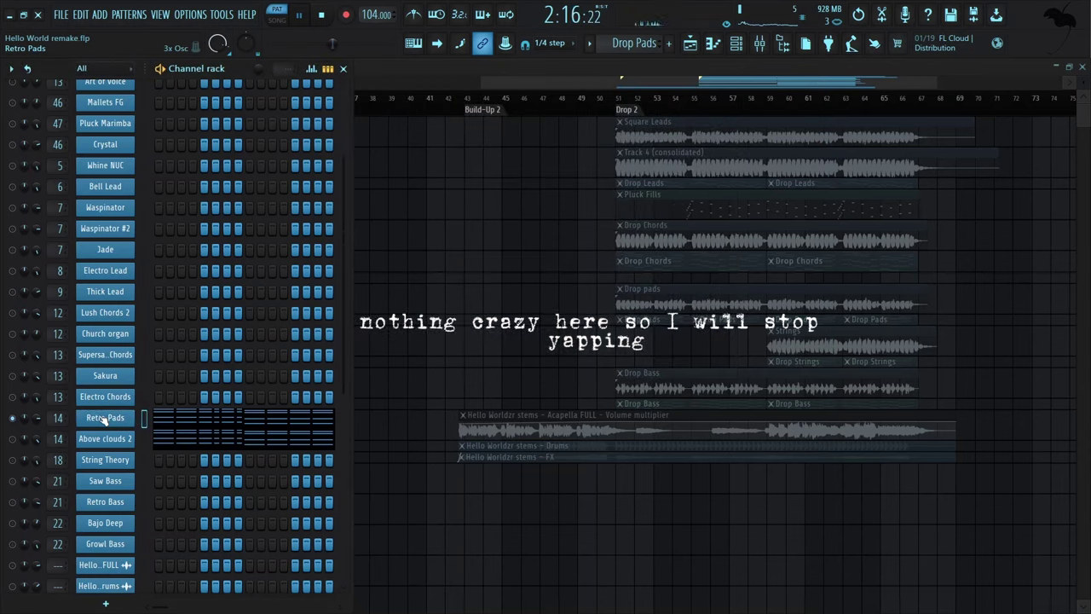
Audition the Above clouds 2 channel in solo, view its Sytrus settings, and hear it together with Retro Pads
right_click(13, 439)
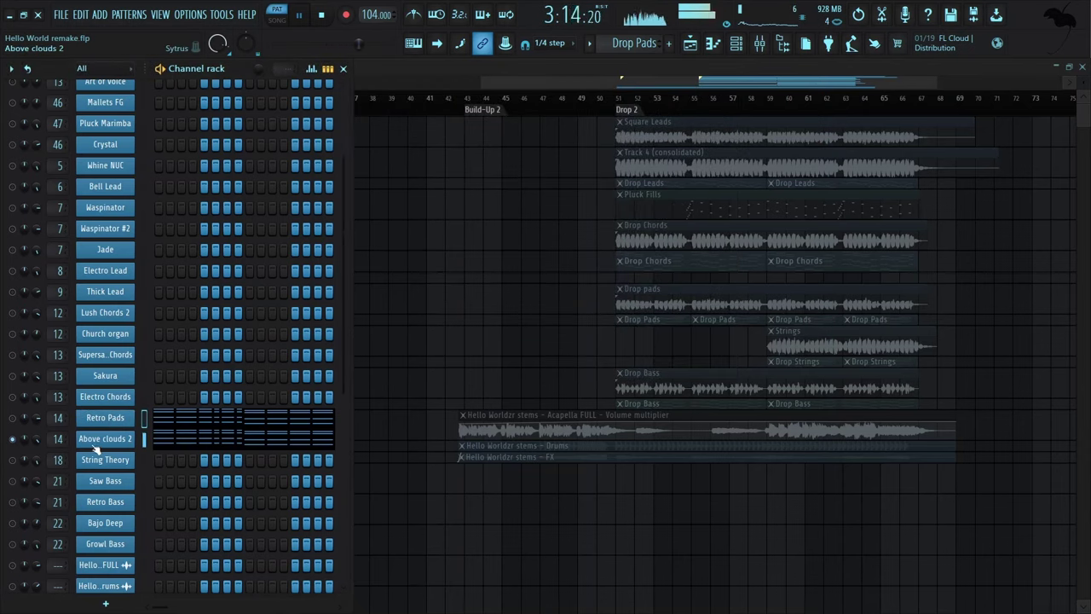
left_click(106, 439)
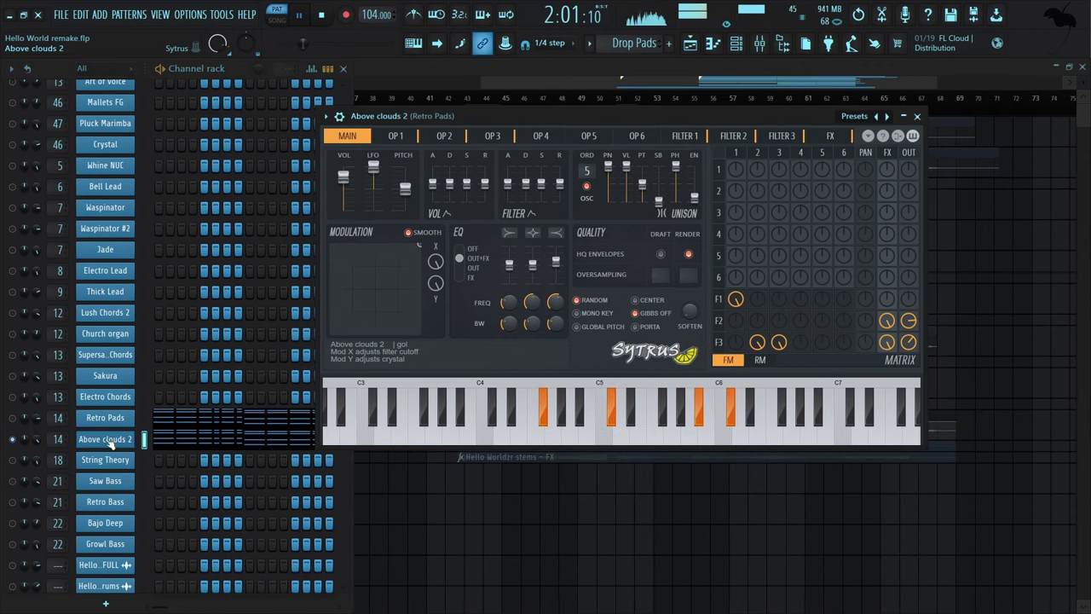
left_click(105, 439)
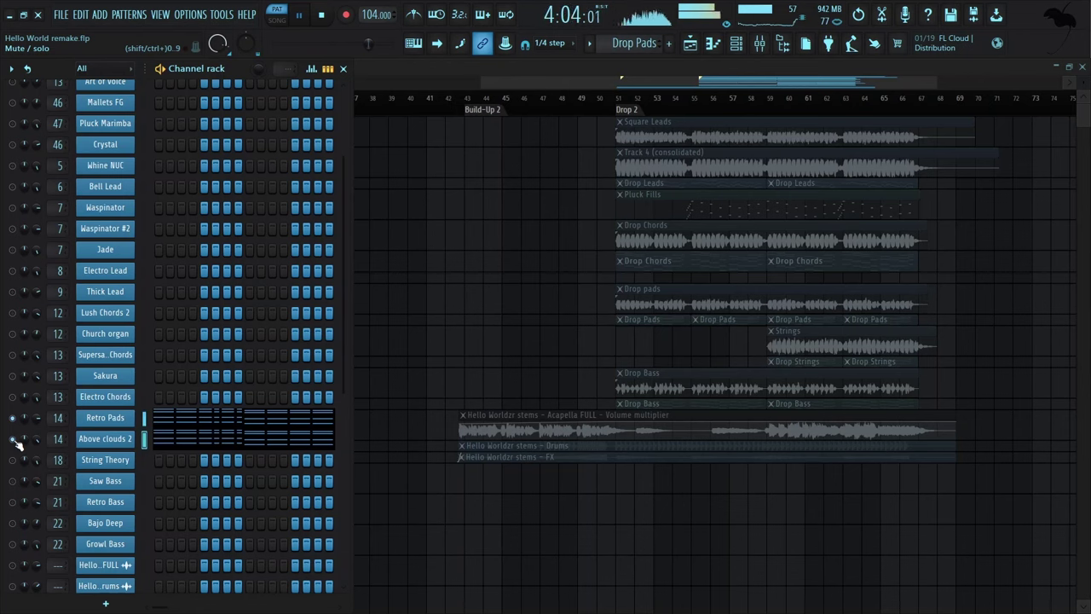
key("space")
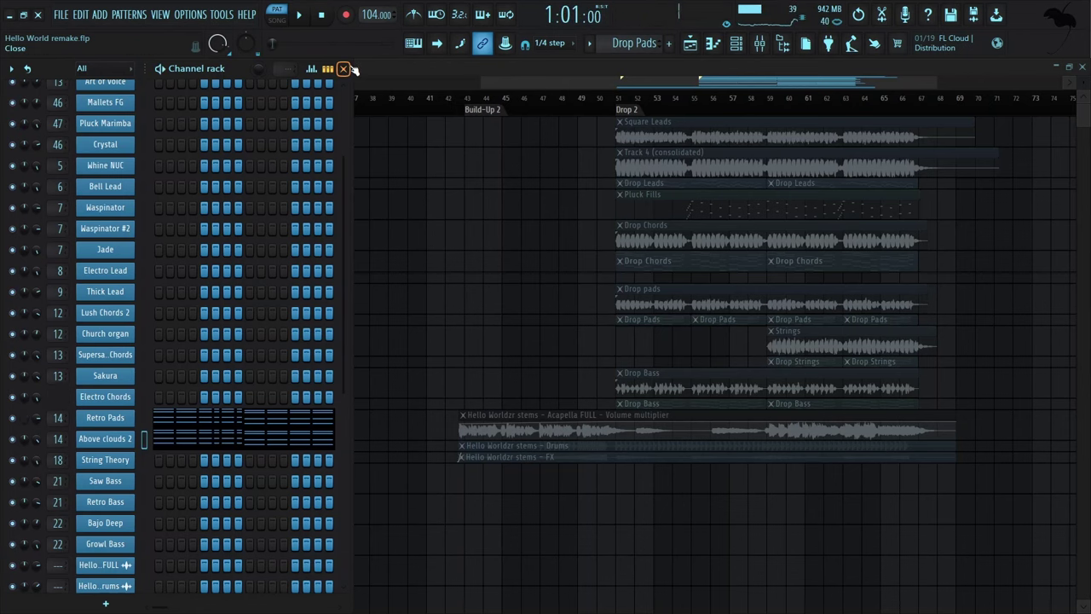
Close the channel rack, solo the Drop pads audio on Track 8, and play the song from bar 51
left_click(343, 69)
left_click(181, 300)
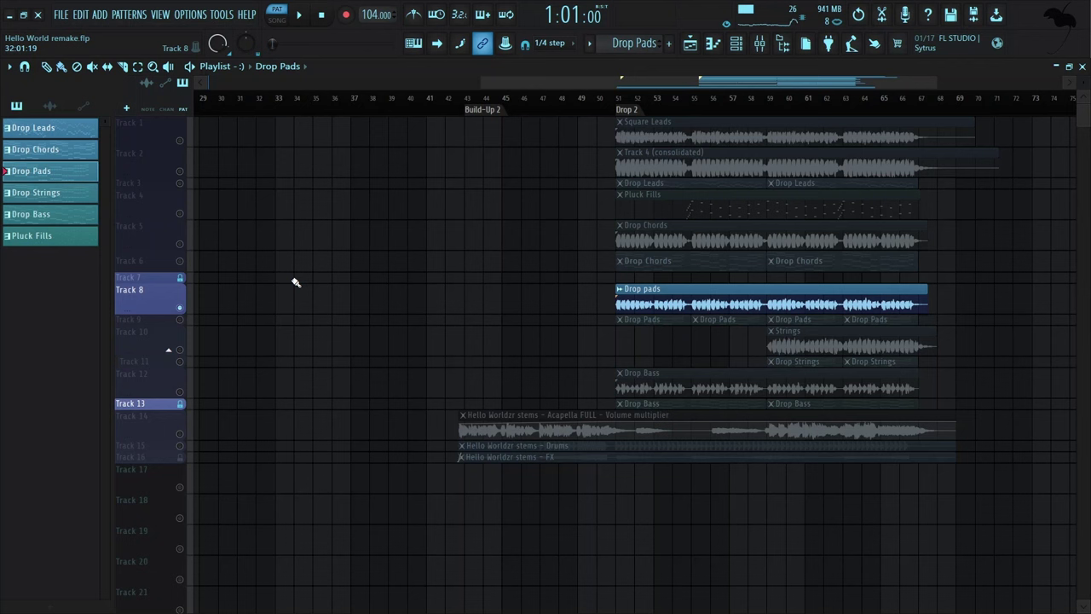
left_click(613, 94)
key("space")
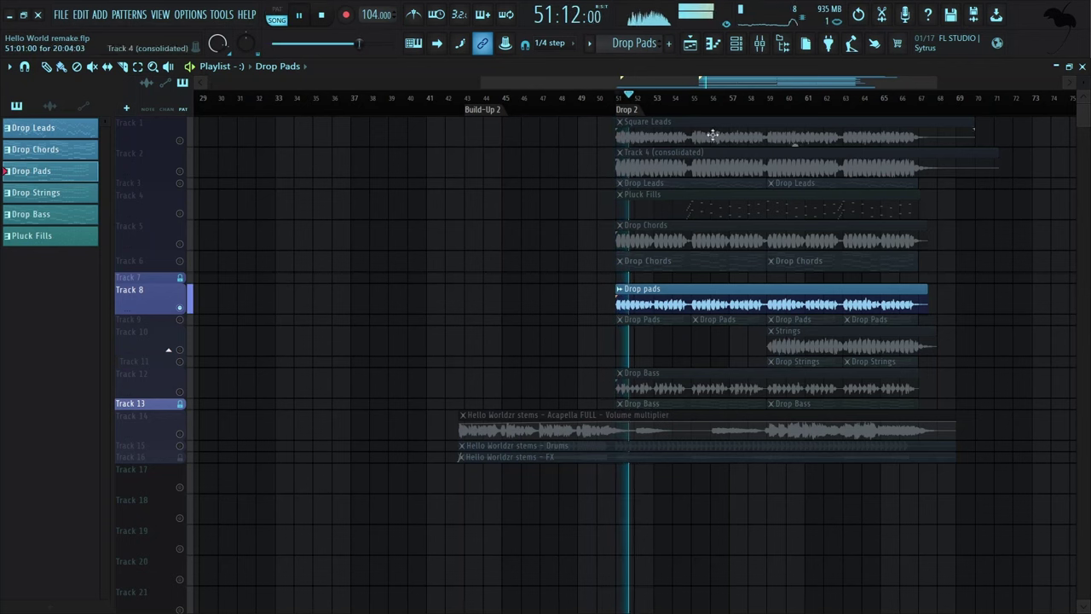
View the Fruity Stereo Shaper settings on the Drop pads mixer track during playback
key("F9")
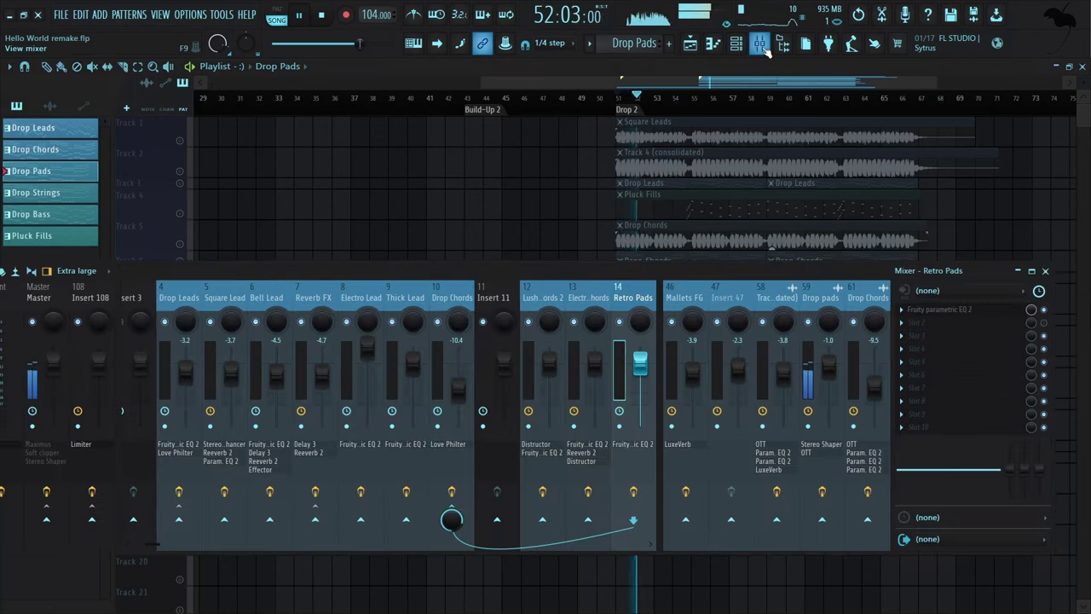
left_click(807, 299)
left_click(958, 311)
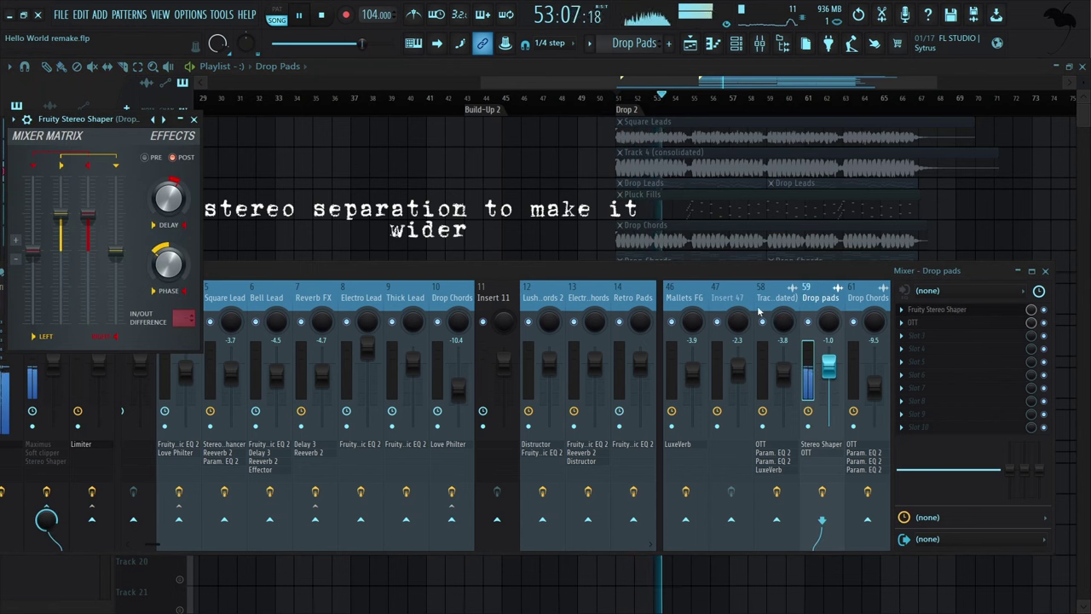
left_click(195, 119)
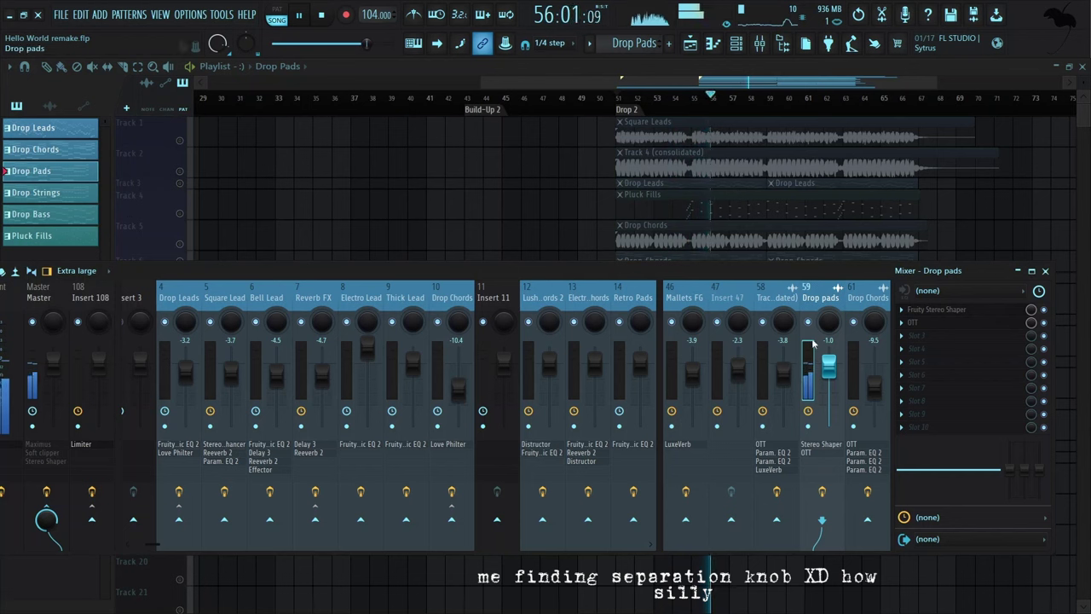
Try the Compact alt and Wide 2 mixer layouts to find the stereo separation knobs
left_click(76, 270)
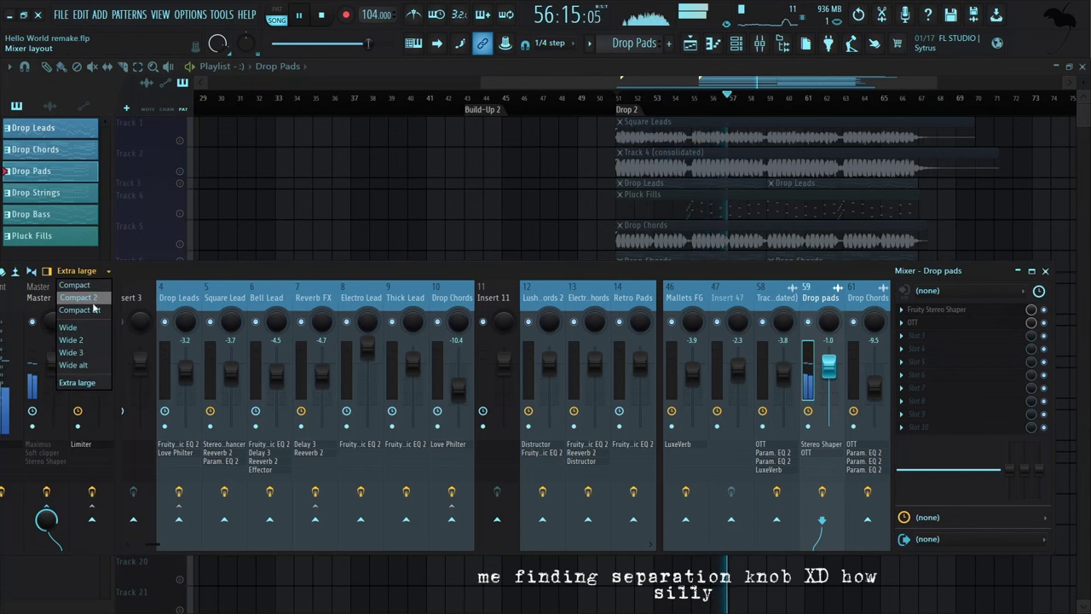
left_click(95, 309)
left_click(102, 270)
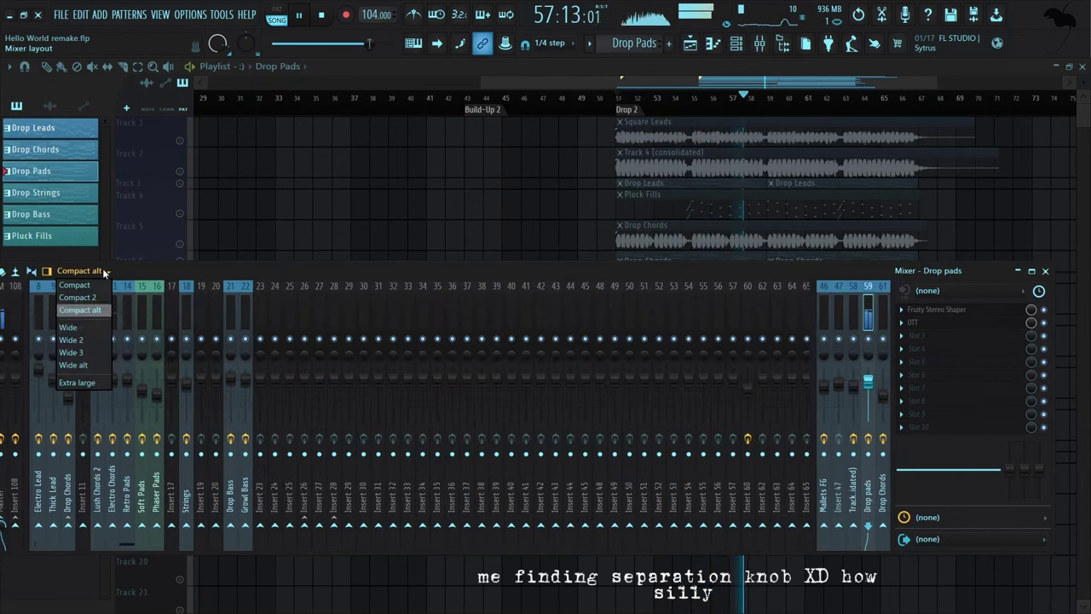
left_click(83, 340)
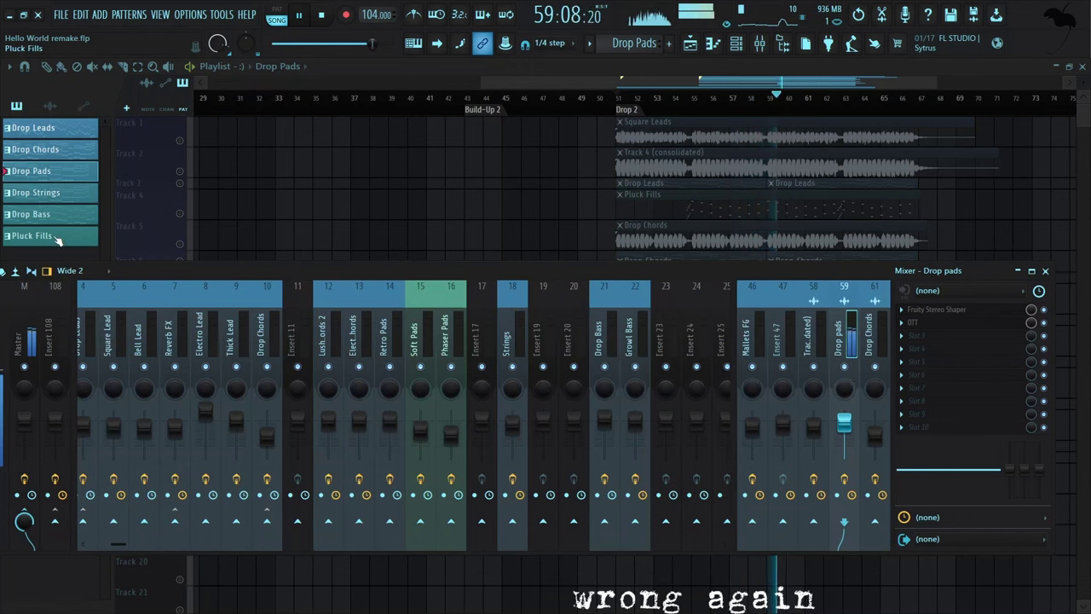
Set the mixer layout to Wide alt and check the OTT effect on the Drop pads mixer track
left_click(72, 270)
left_click(82, 366)
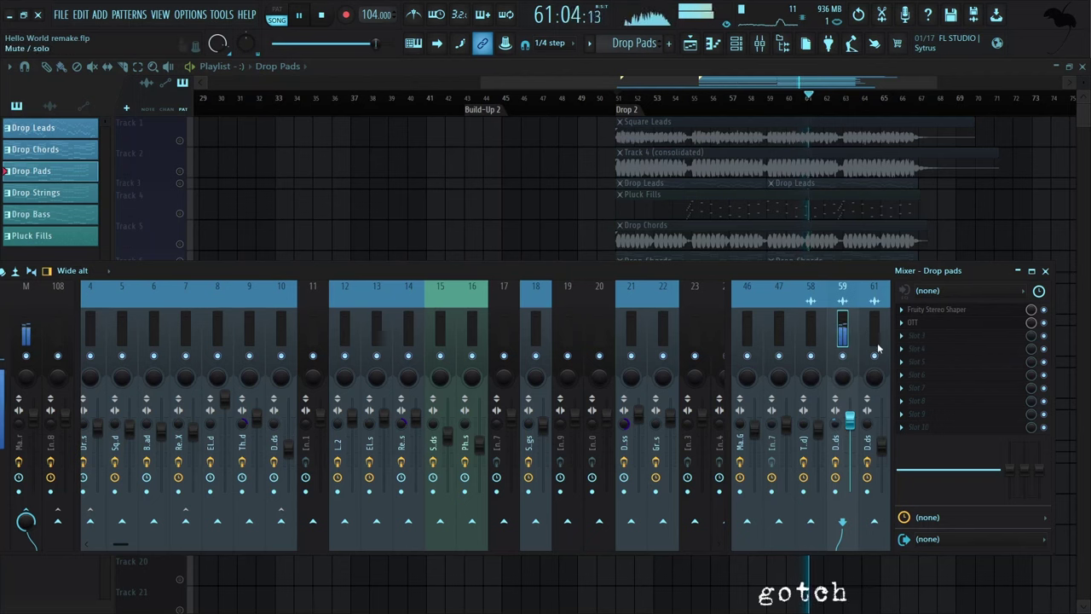
left_click(923, 324)
left_click(923, 325)
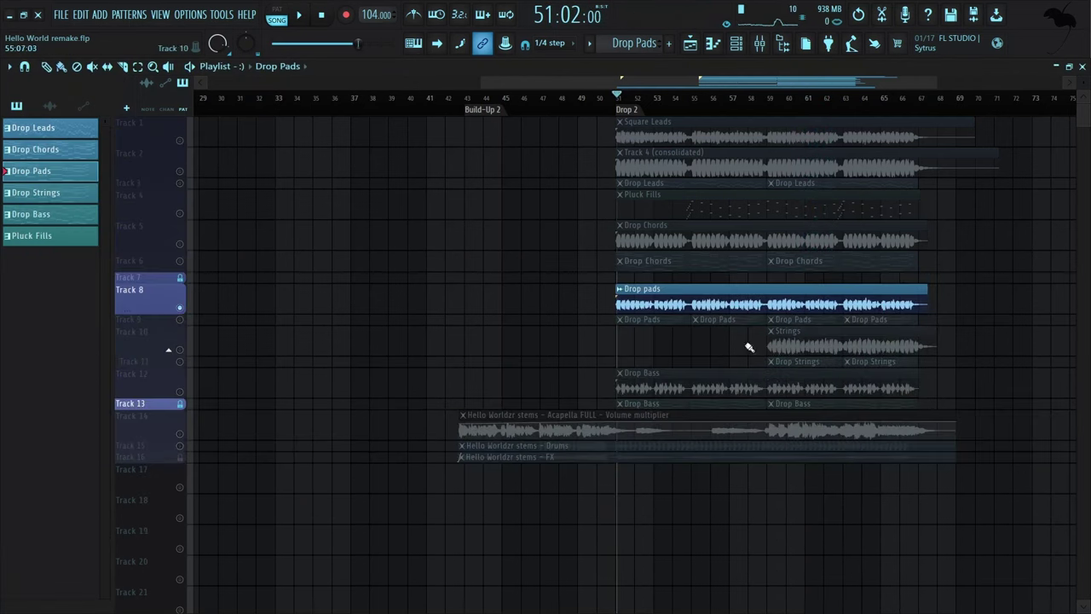
Solo the Strings audio on Track 10 and play it from just before bar 59
left_click(179, 353)
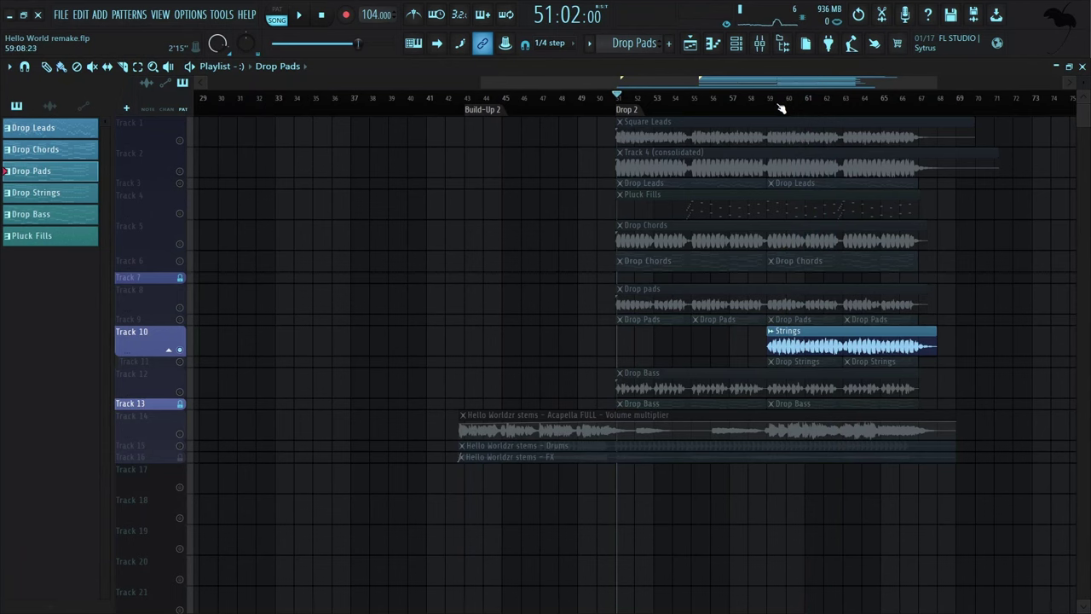
left_click(775, 103)
left_click(764, 102)
key("space")
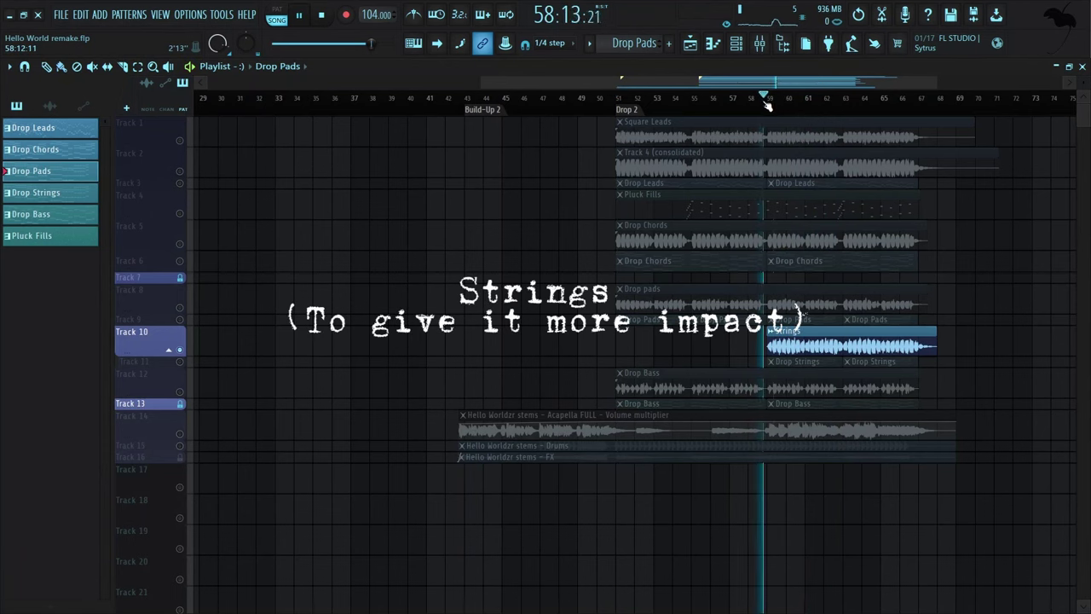
Check the mixer while the strings play, and select the Drop Strings pattern after stopping playback
left_click(761, 45)
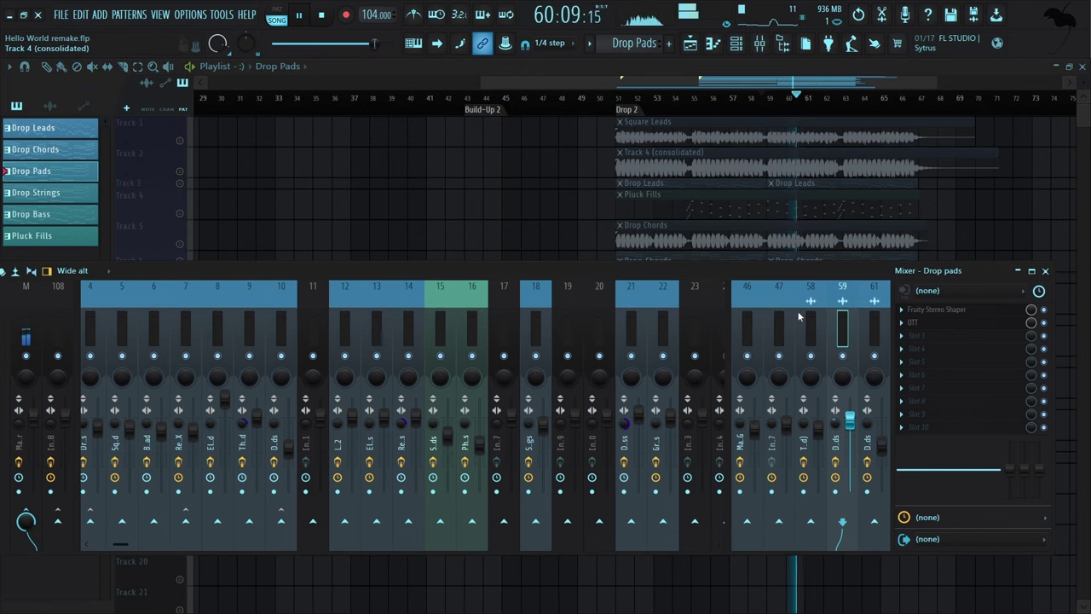
left_click(1045, 270)
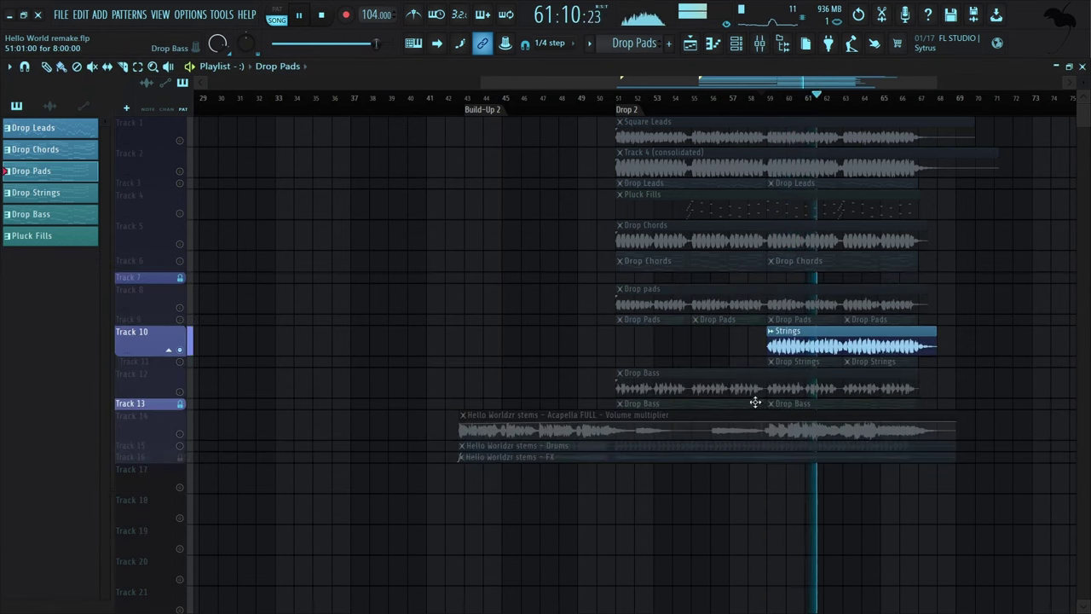
key("space")
left_click(786, 365)
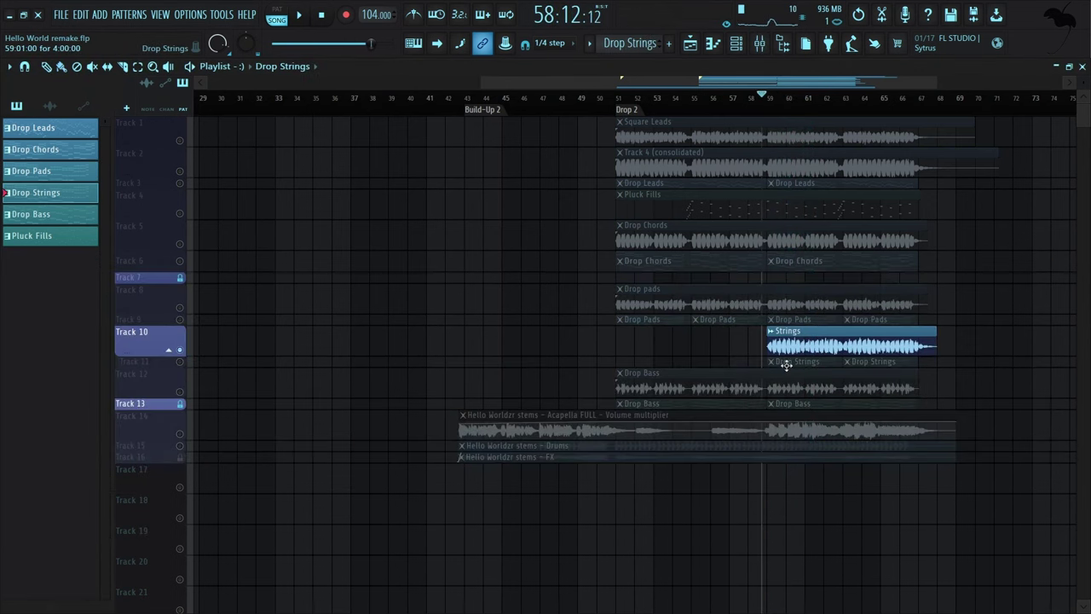
Play the Drop Strings pattern on its own and review its String Theory preset in FLEX, ending with playback stopped
left_click(277, 14)
key("space")
key("F6")
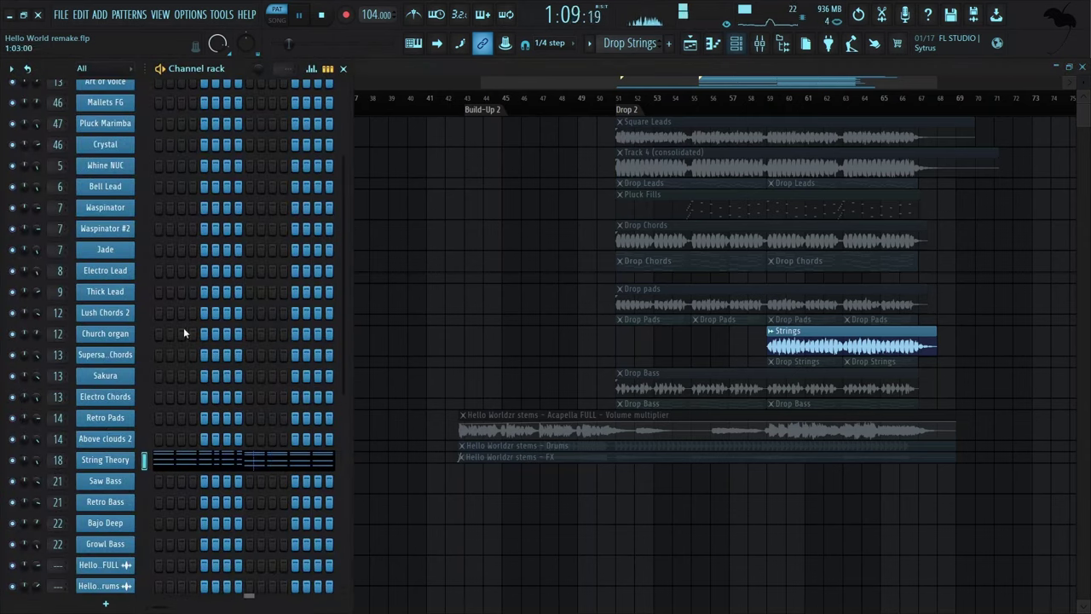
left_click(105, 459)
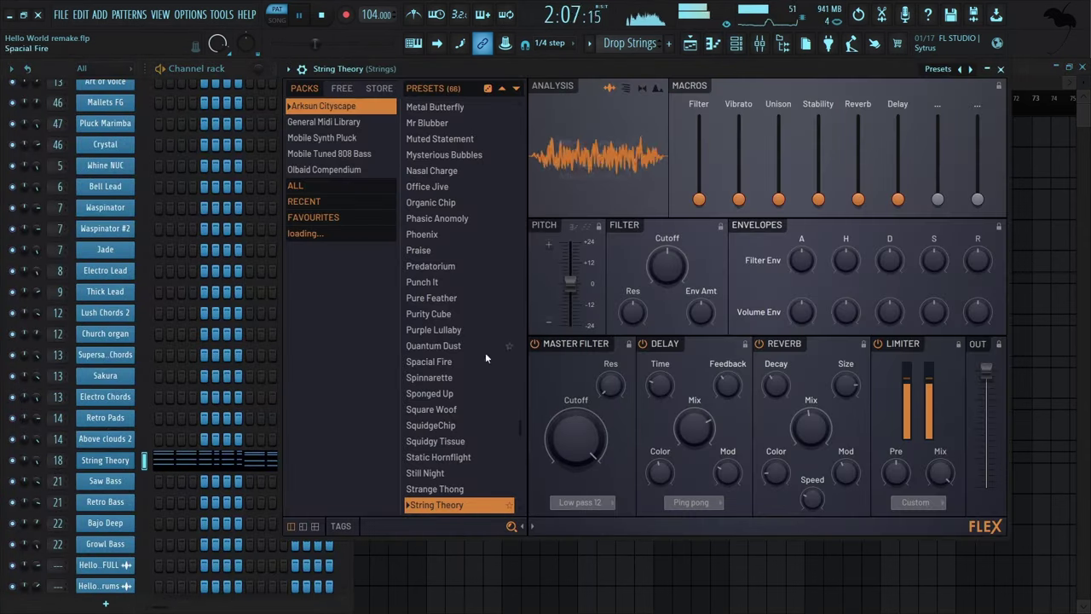
left_click(1000, 68)
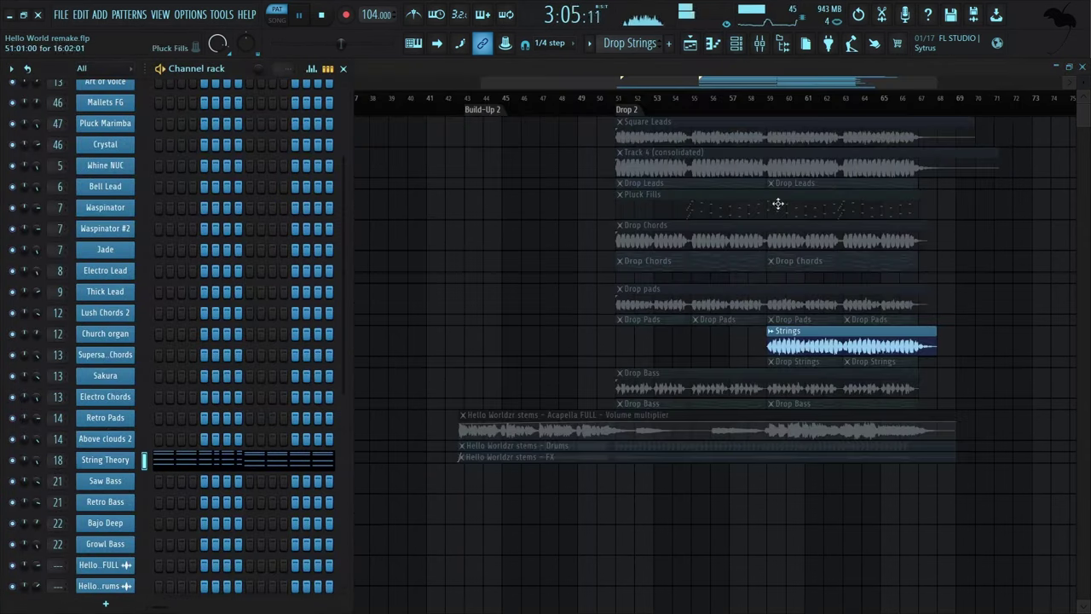
key("space")
key("F6")
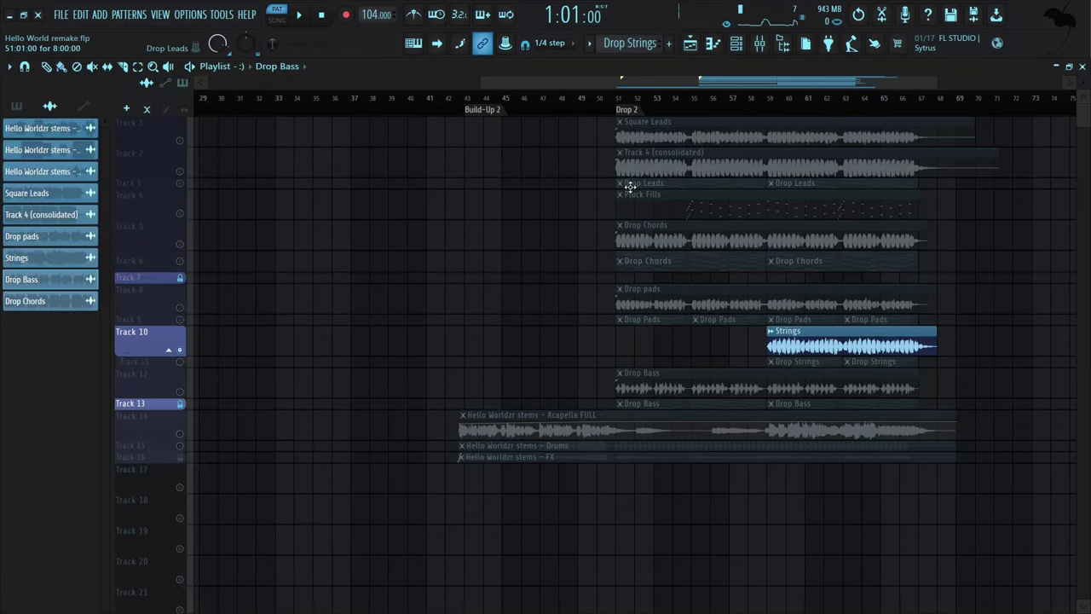
Select the Drop Bass pattern and play it with its channels shown
left_click(627, 403)
key("space")
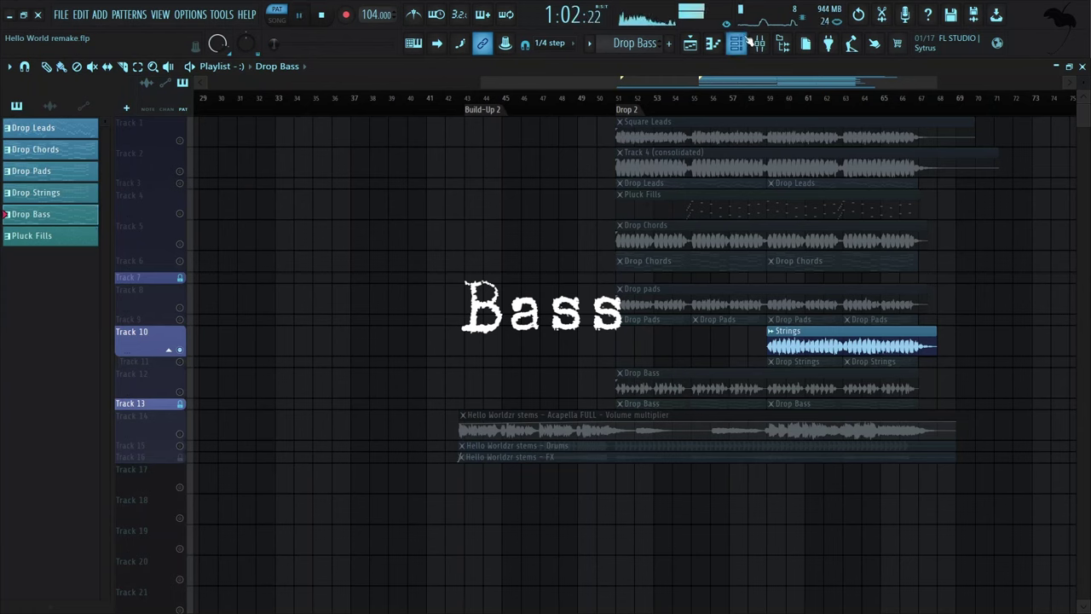
key("F6")
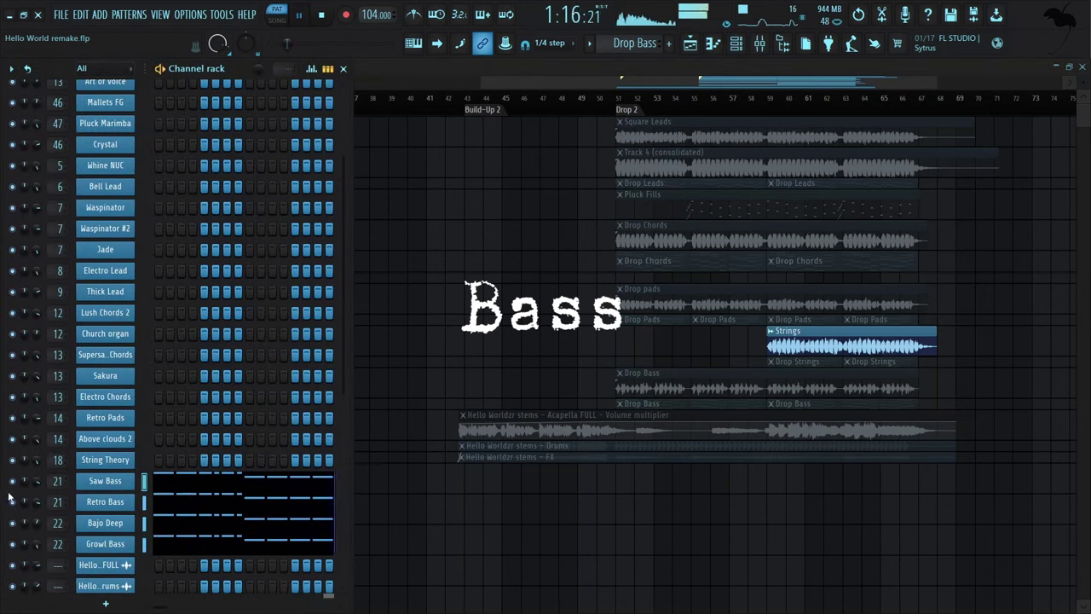
Solo the Saw Bass channel, review its oscillators and volume envelope, and compare its sound with the envelope on and off
left_click(117, 482)
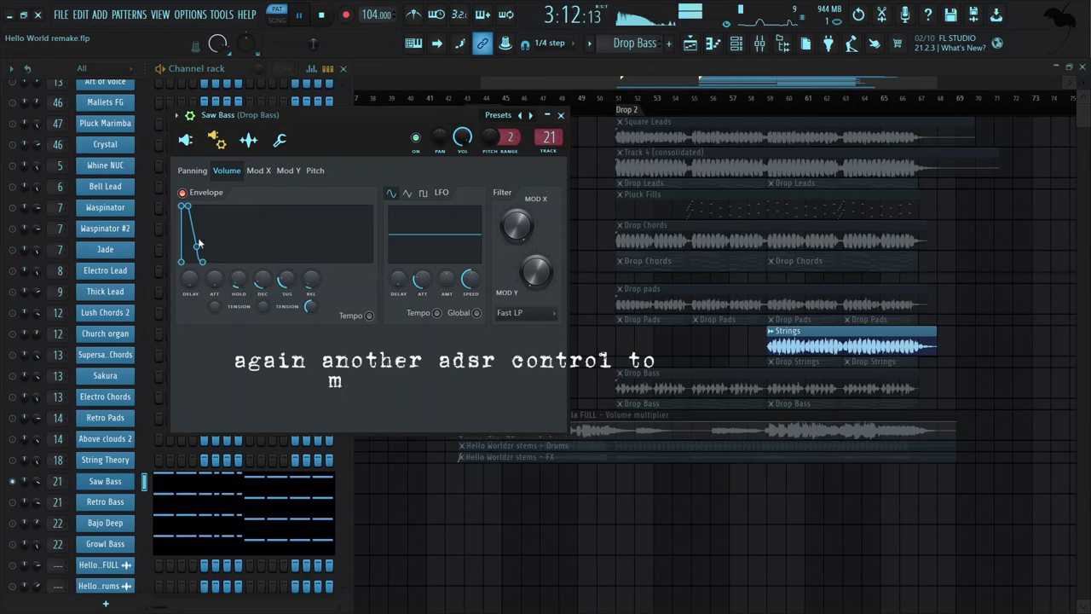
left_click(185, 141)
left_click(213, 144)
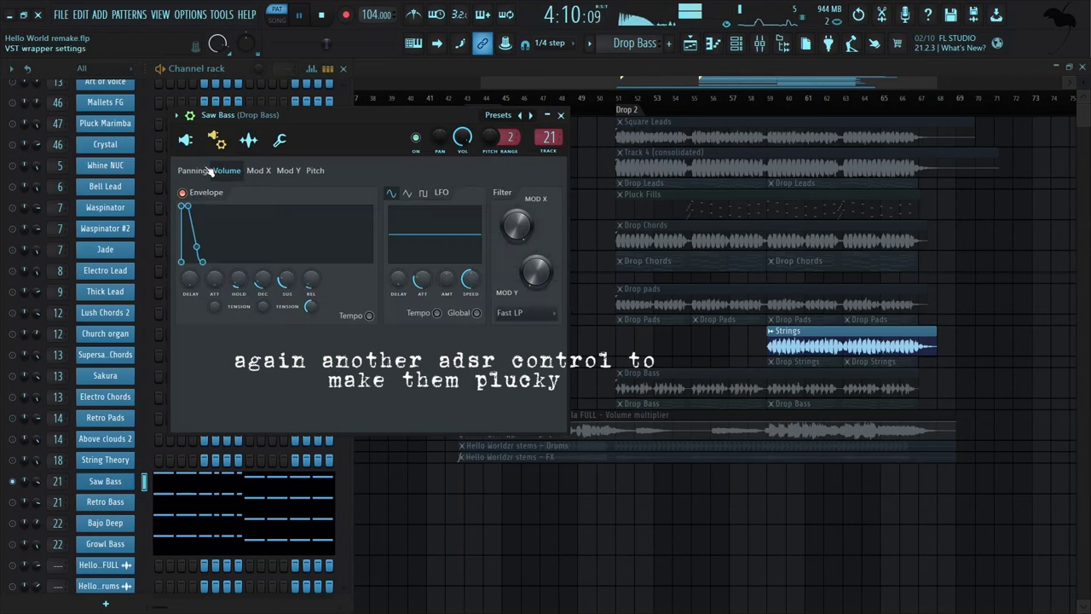
key("space")
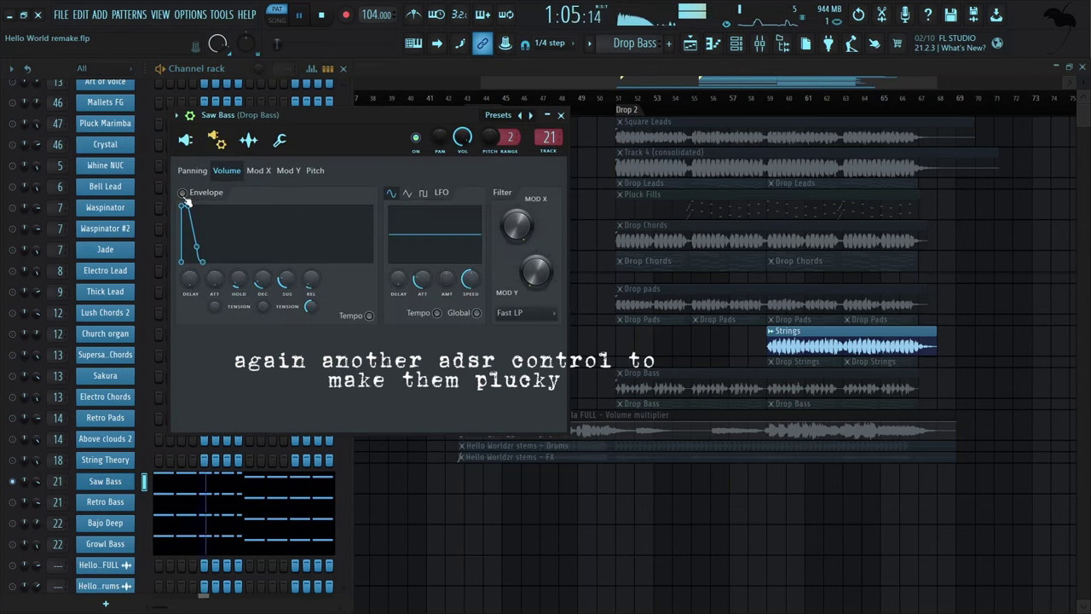
left_click(183, 193)
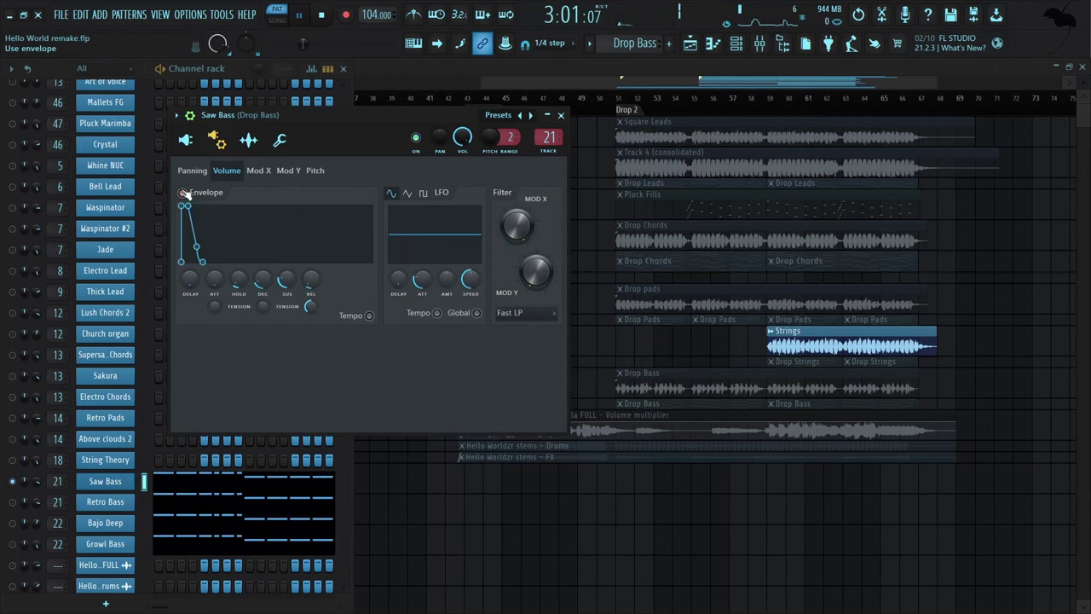
left_click(560, 114)
key("space")
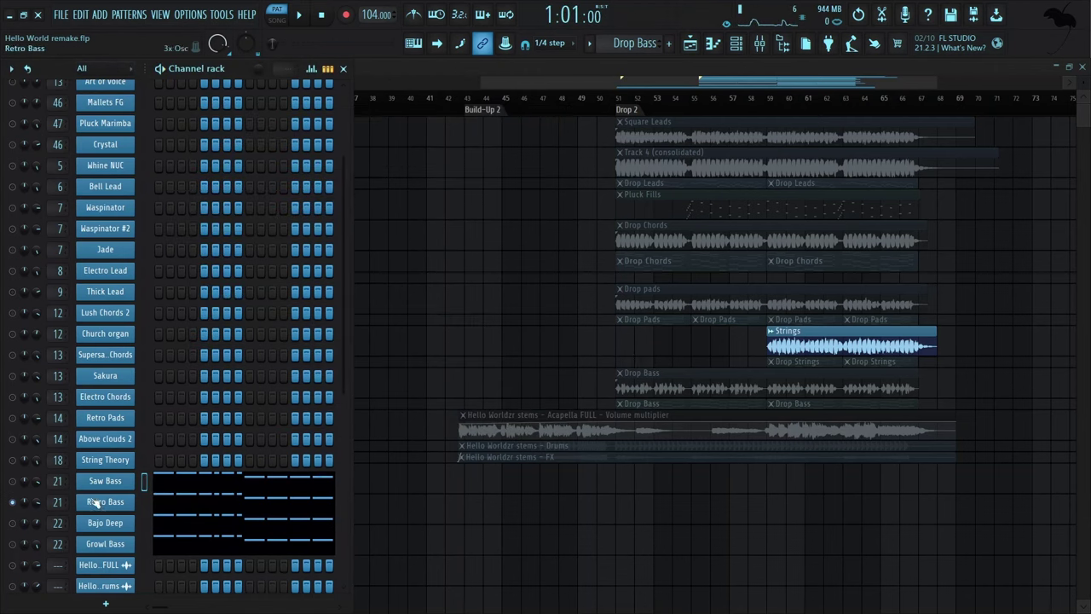
Audition the soloed Retro Bass channel and review its volume envelope
left_click(106, 502)
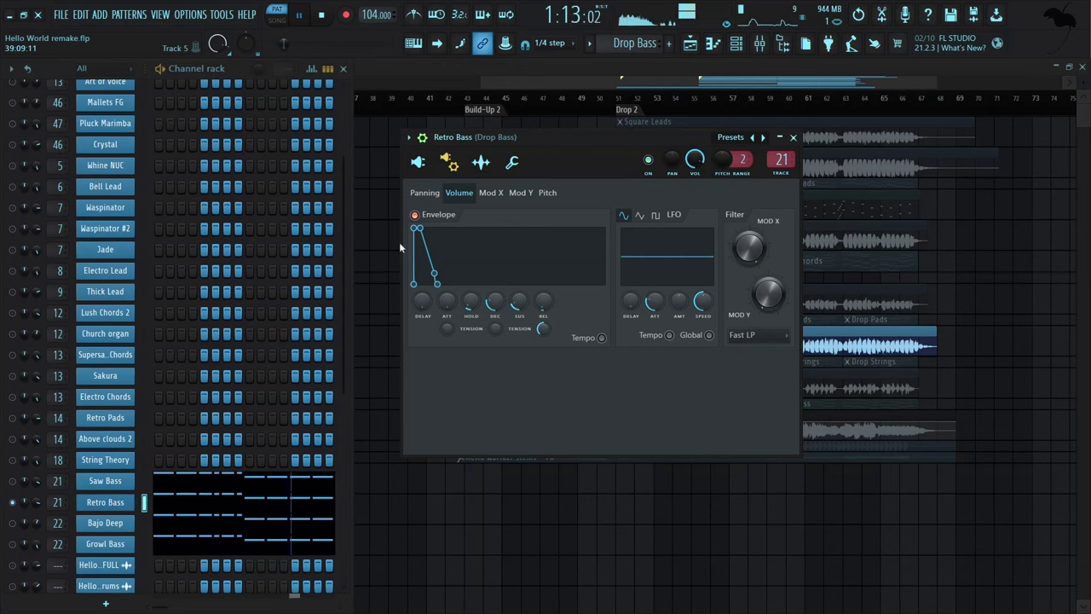
left_click(793, 138)
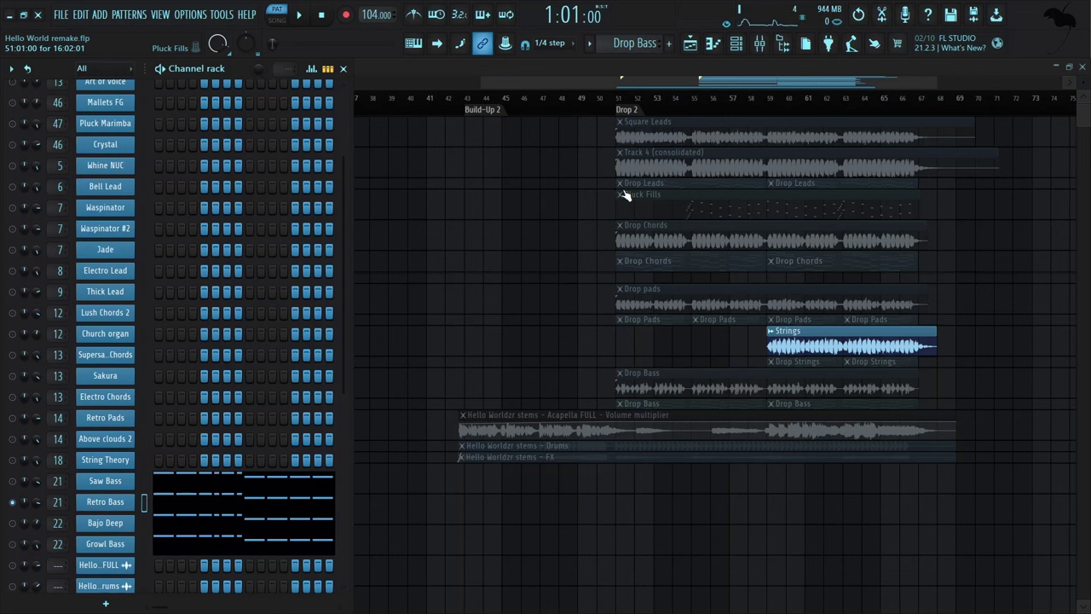
key("space")
Play the soloed Bajo Deep channel and review its synth settings, ending with playback stopped
key("space")
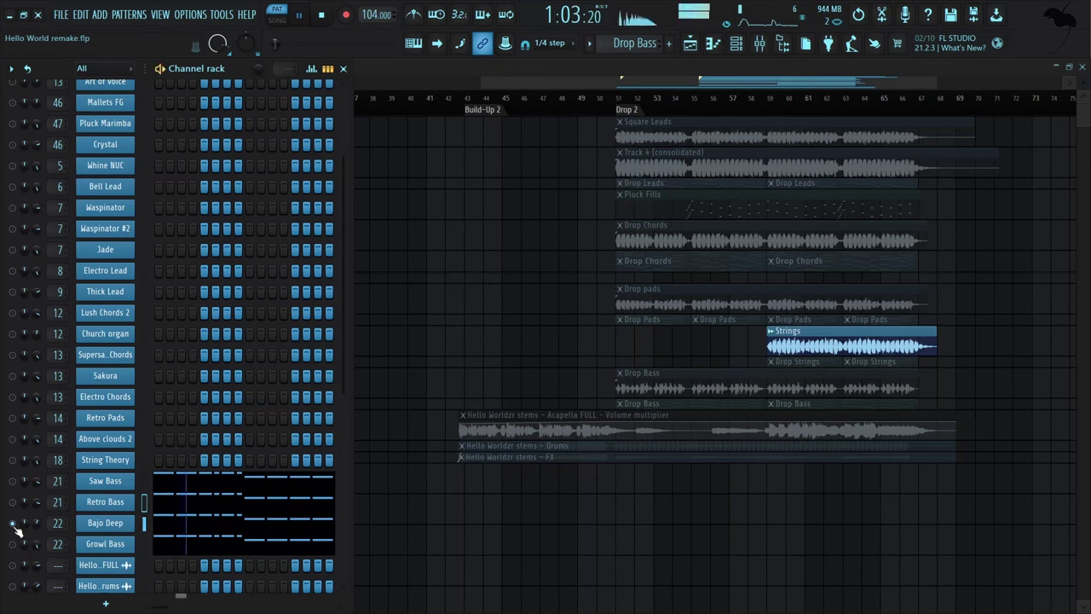
left_click(115, 521)
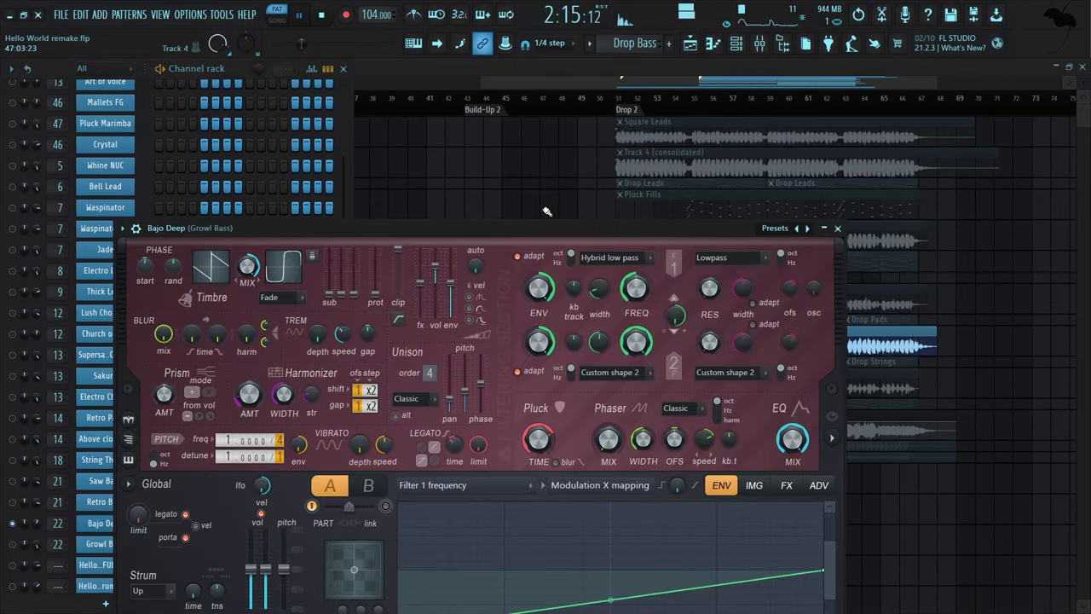
left_click_drag(545, 223, 564, 133)
left_click(857, 141)
key("space")
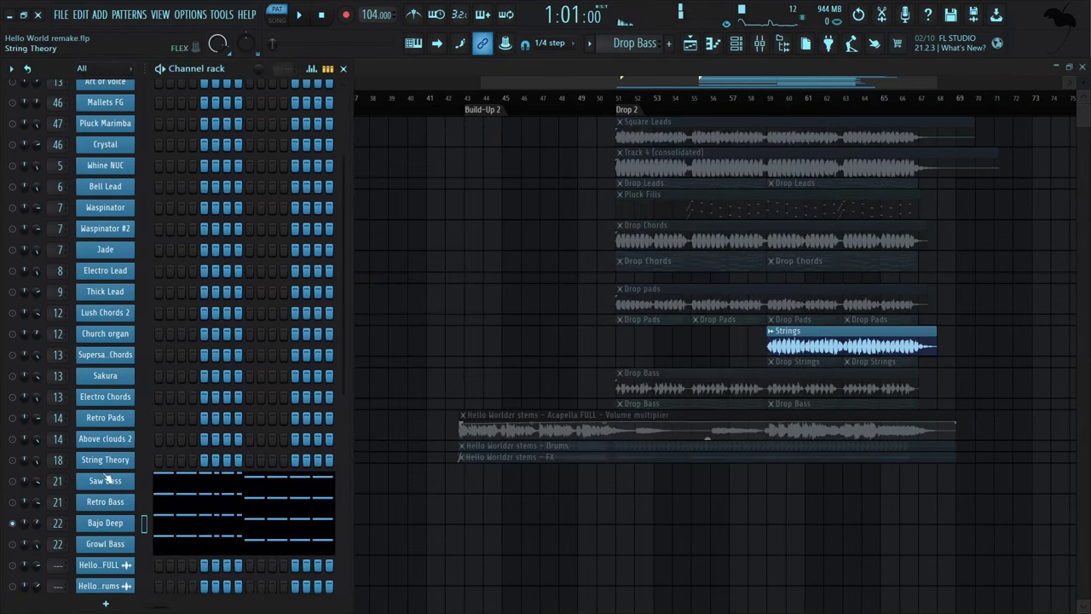
Solo the Growl Bass channel, play it, and review its volume envelope and 3x Osc oscillators
left_click(12, 543)
key("space")
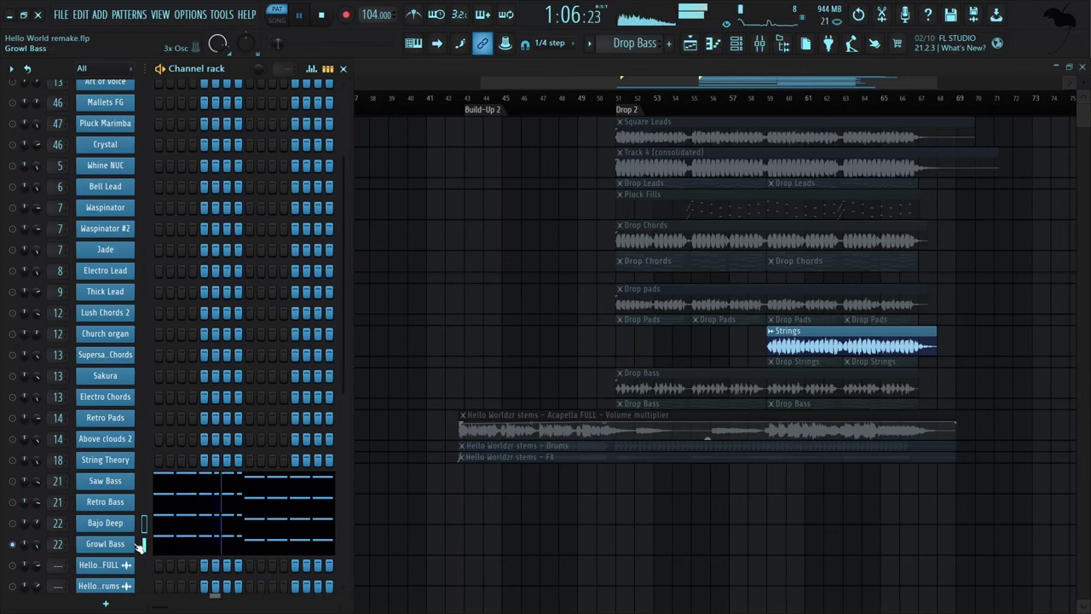
left_click(123, 544)
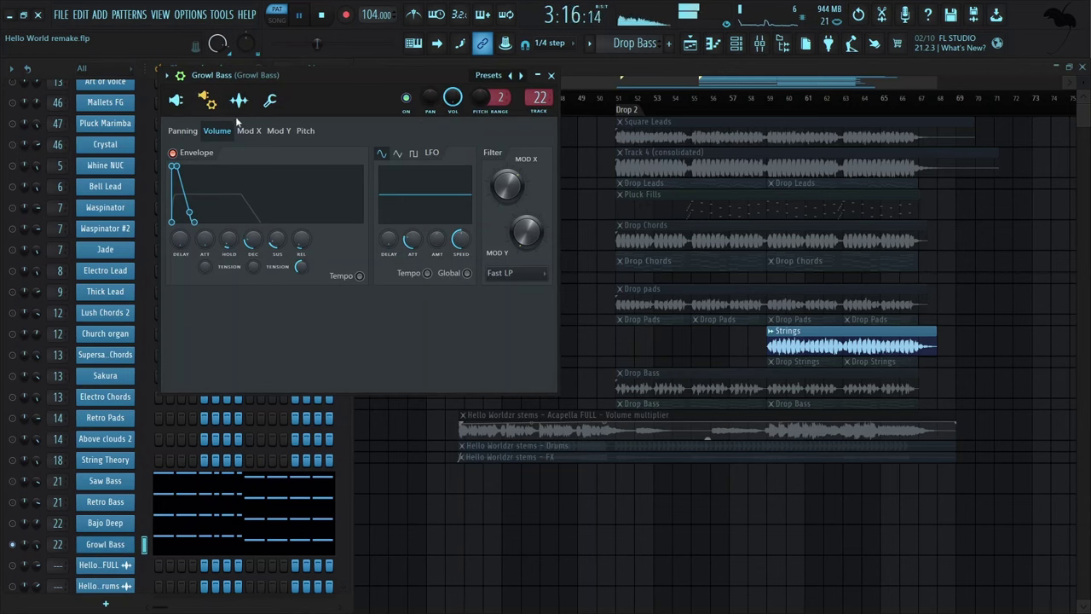
left_click(176, 100)
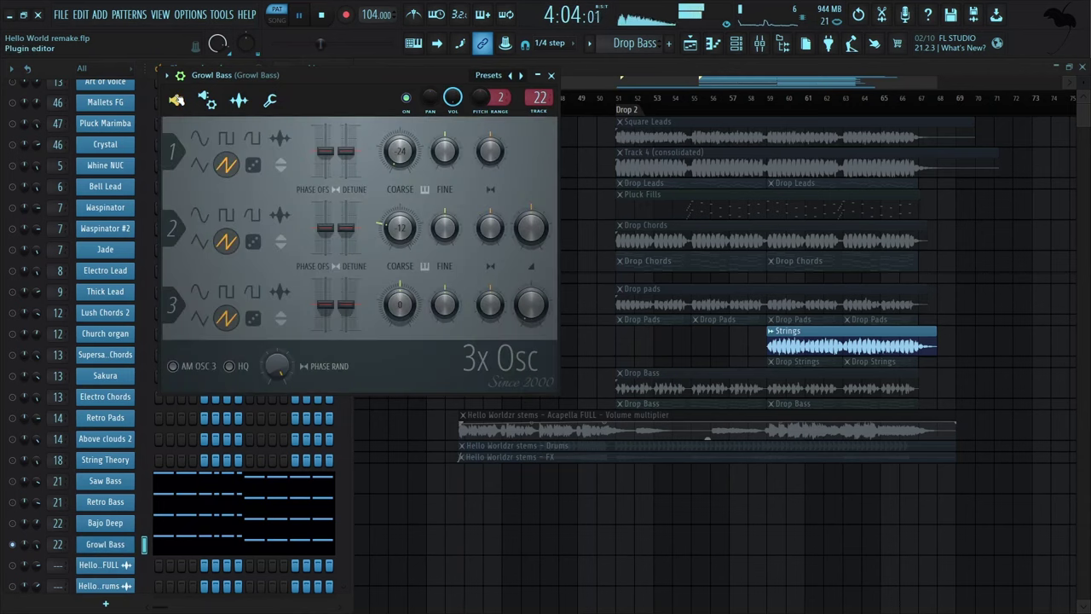
left_click(552, 76)
key("space")
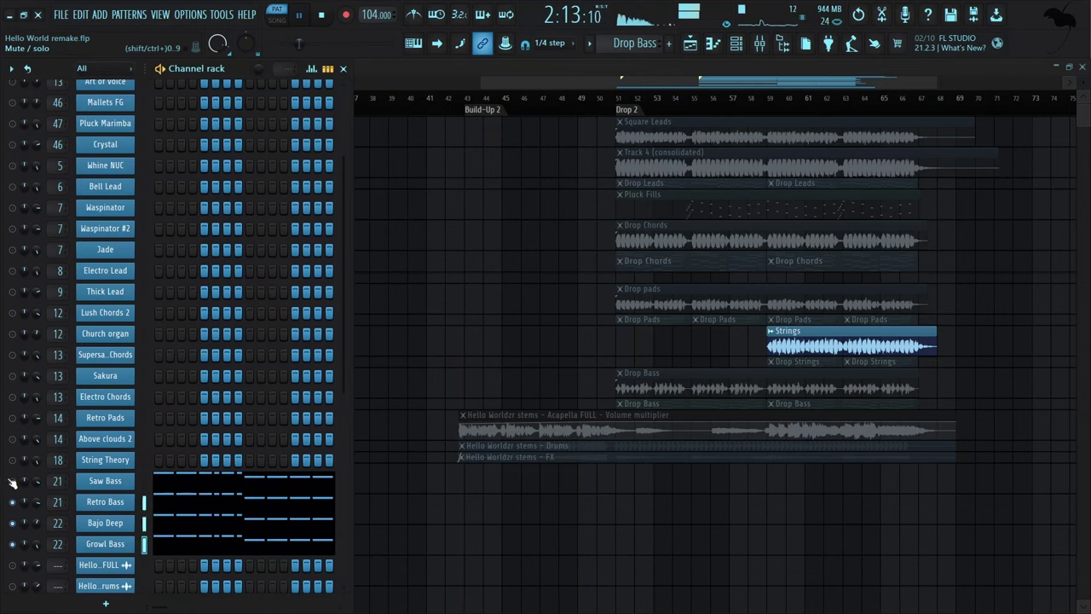
Play the bass channels layered together, adding Saw Bass to Retro Bass, Bajo Deep and Growl Bass, and stop playback
left_click(12, 481)
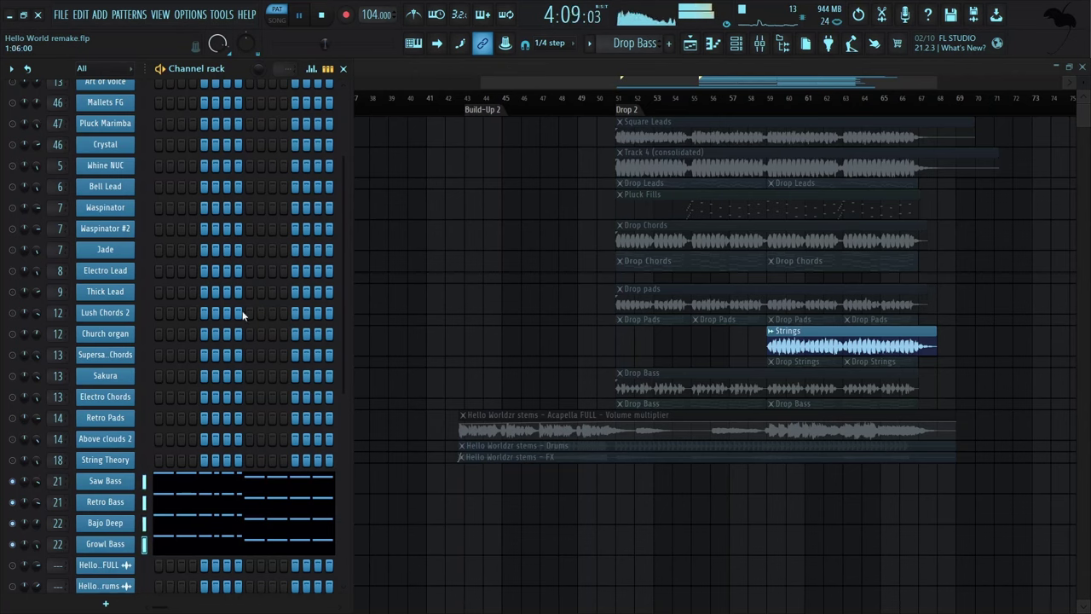
left_click(343, 69)
key("space")
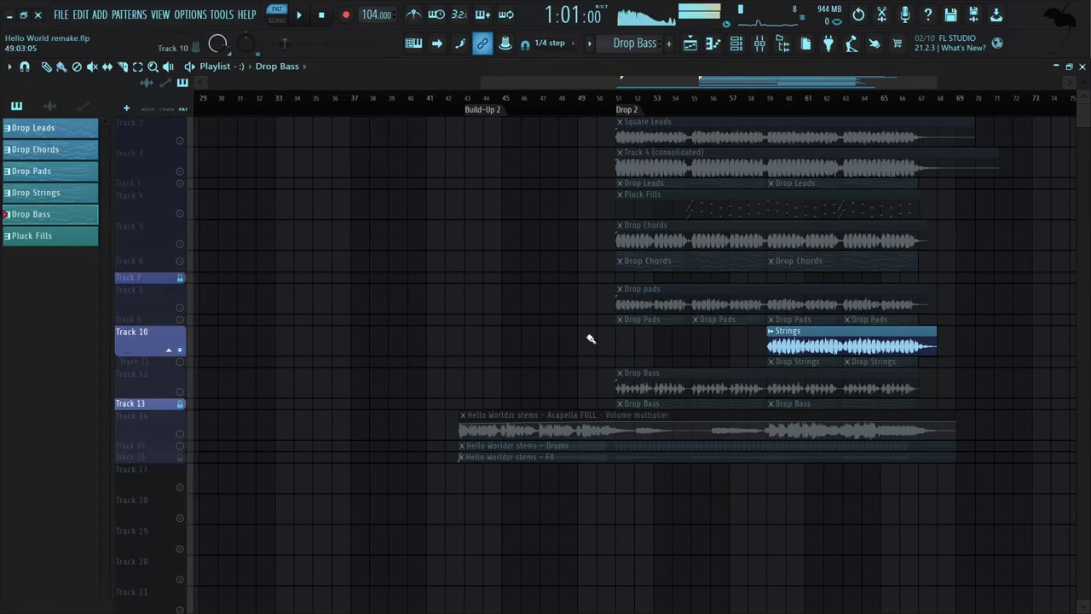
Enable the Drop Bass audio on Track 12 and try playing it in song mode from bar 51
left_click(631, 388)
left_click(181, 393)
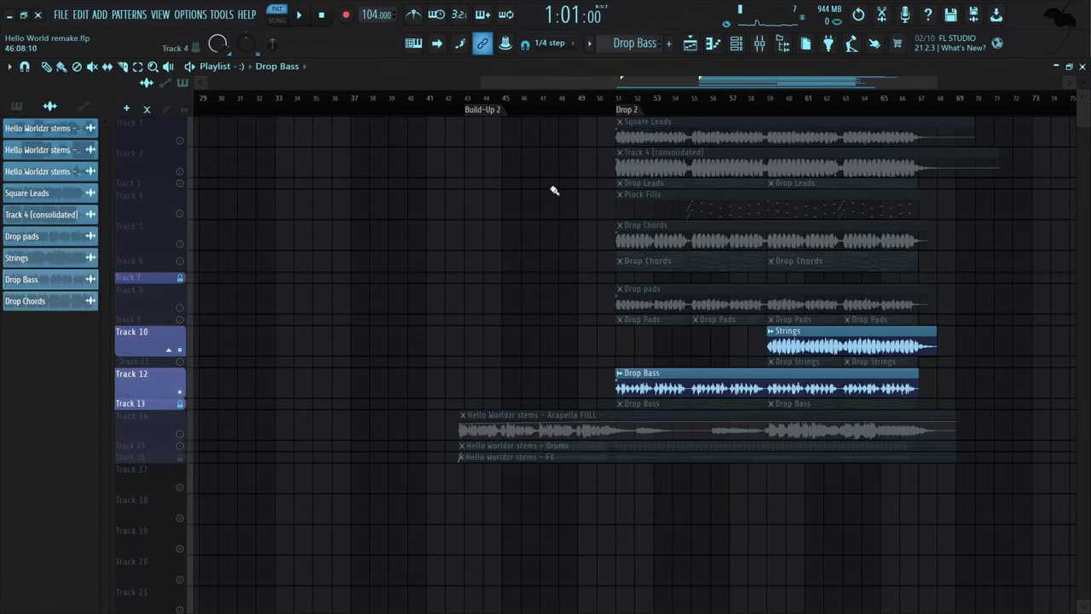
left_click(617, 101)
key("space")
key("space")
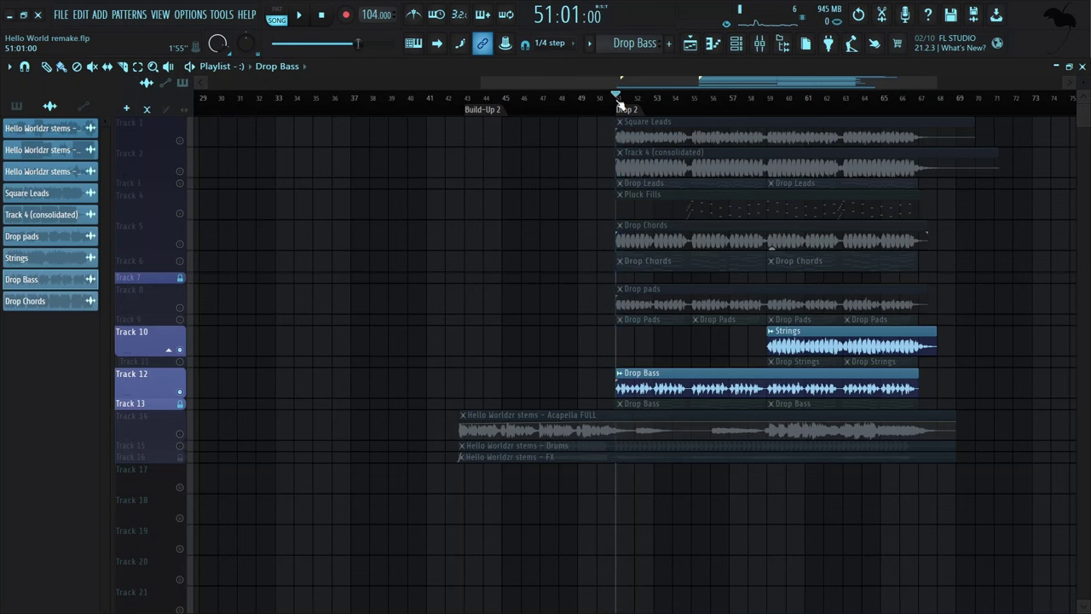
Unmute all channels in the channel rack and play the Drop Bass audio from bar 51
left_click(741, 48)
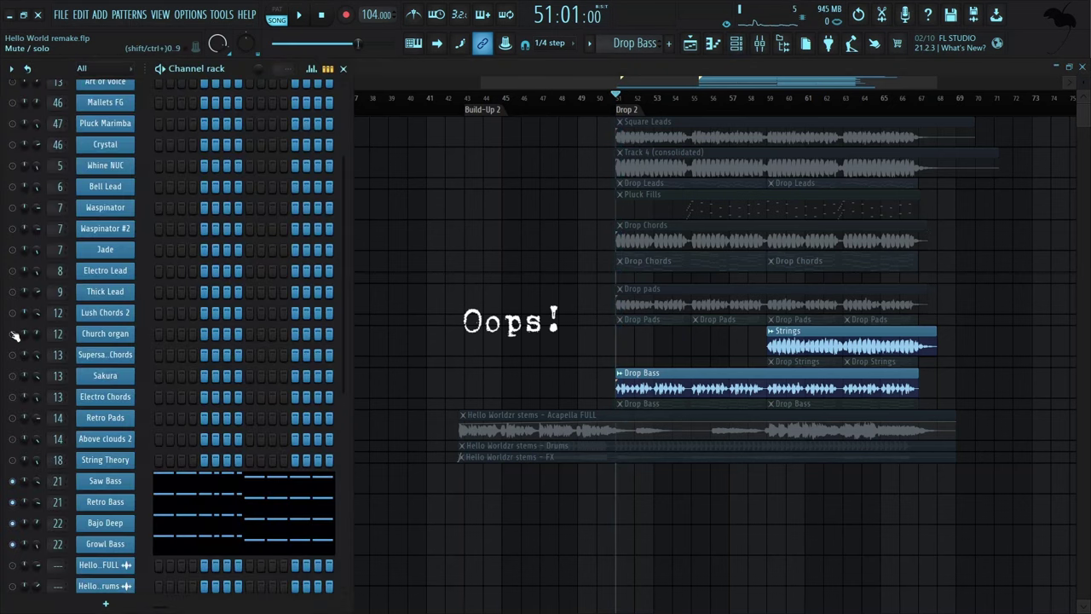
key("space")
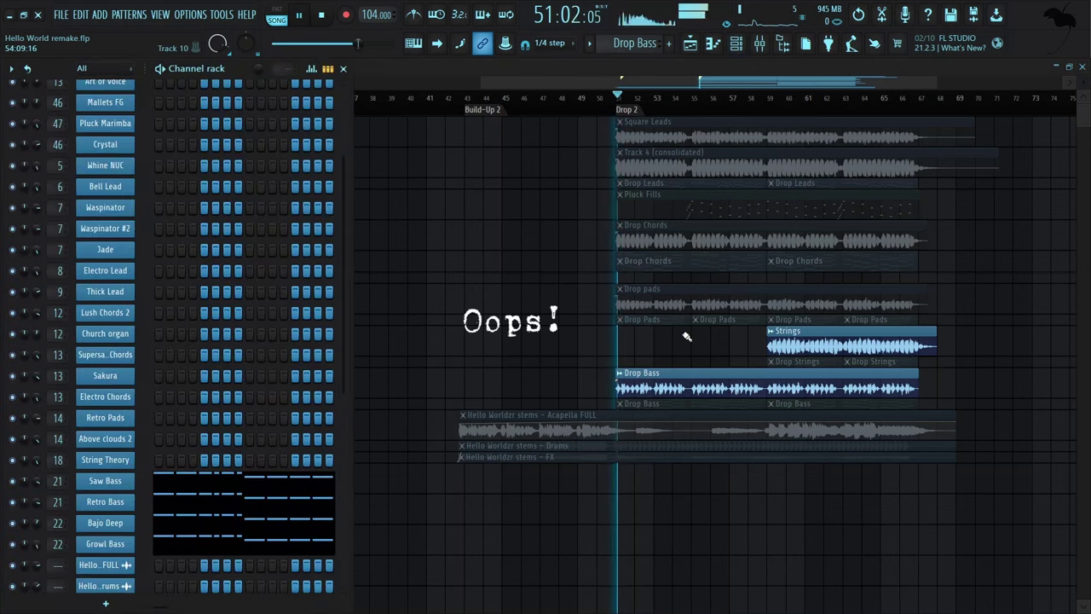
left_click(343, 69)
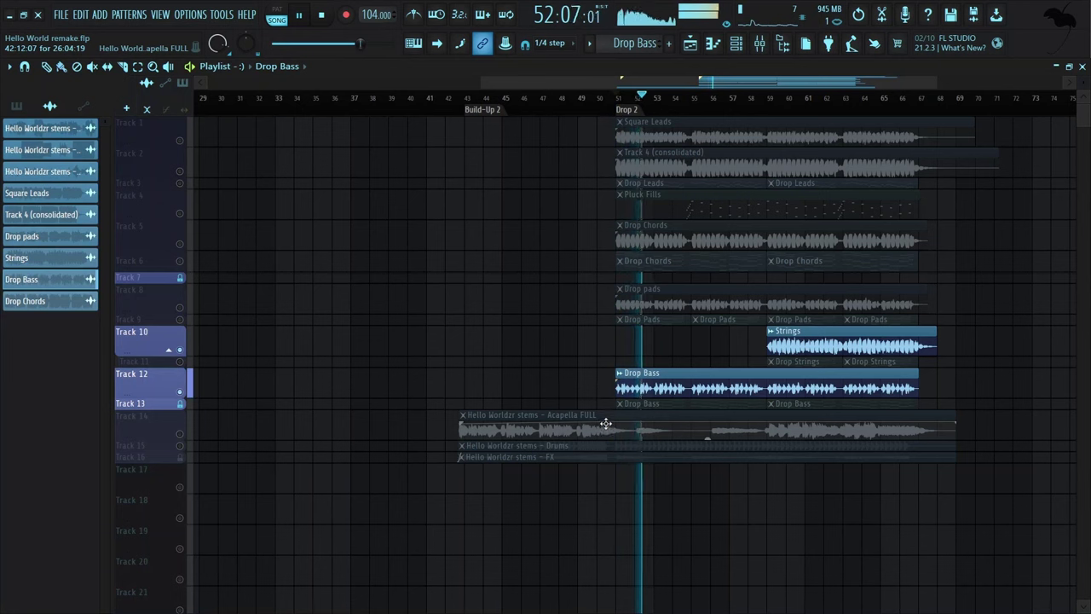
key("space")
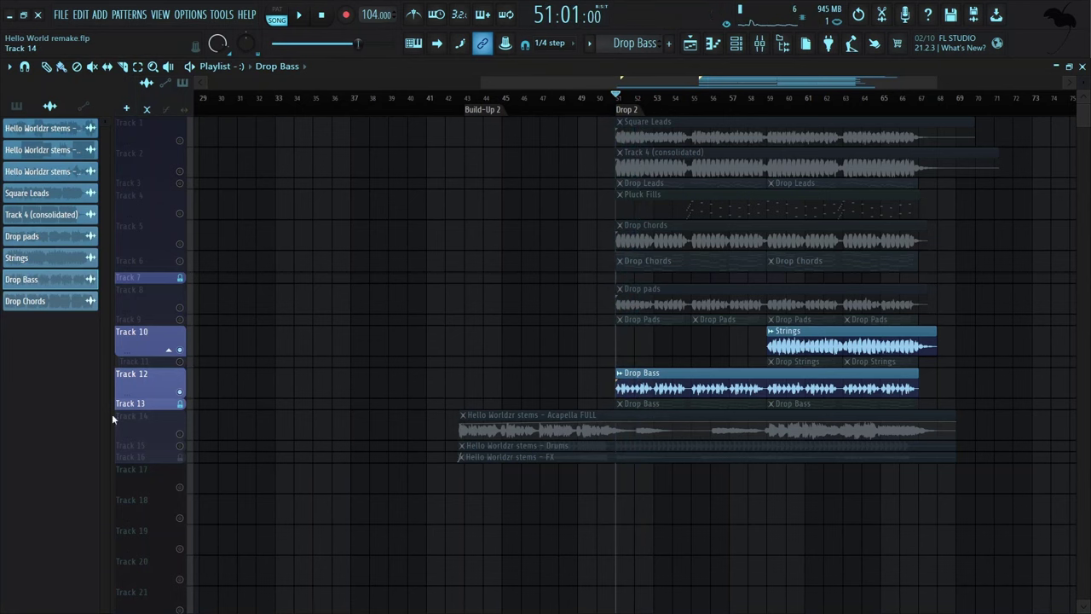
Solo the acapella stem on Track 14 and play short excerpts around bars 50 and 52
left_click(171, 428)
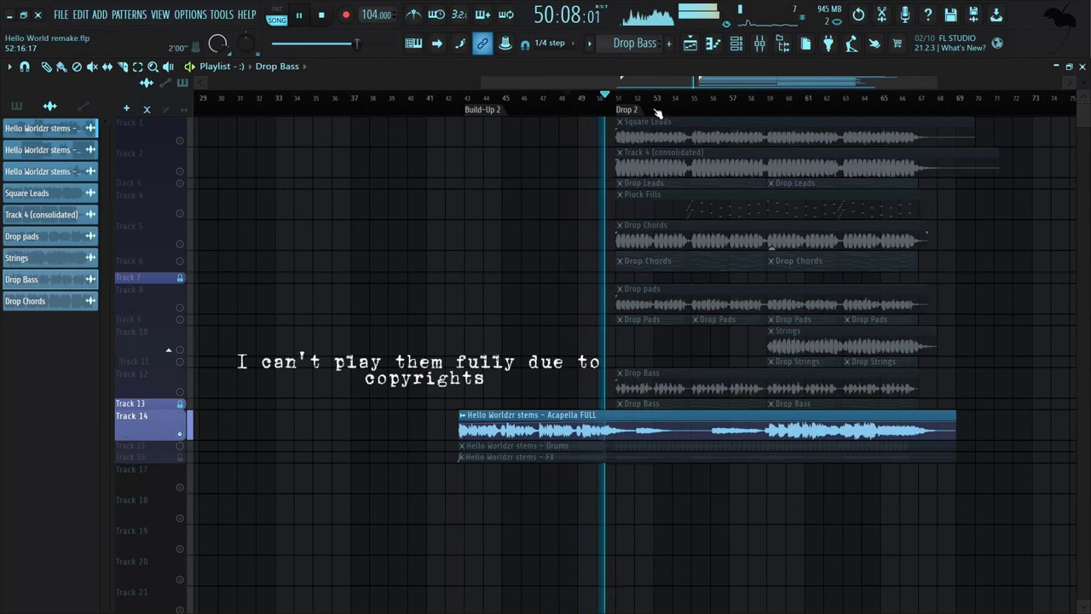
key("space")
key("space")
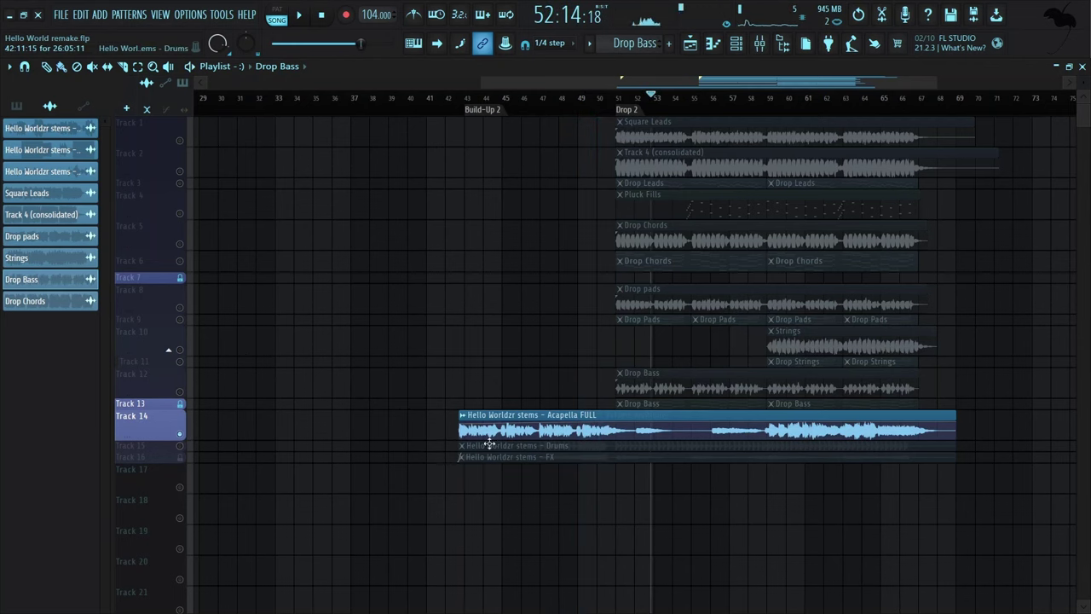
Solo the Drums stem on Track 15 and audition it from around bars 48, 59 and 65
left_click(185, 448)
key("space")
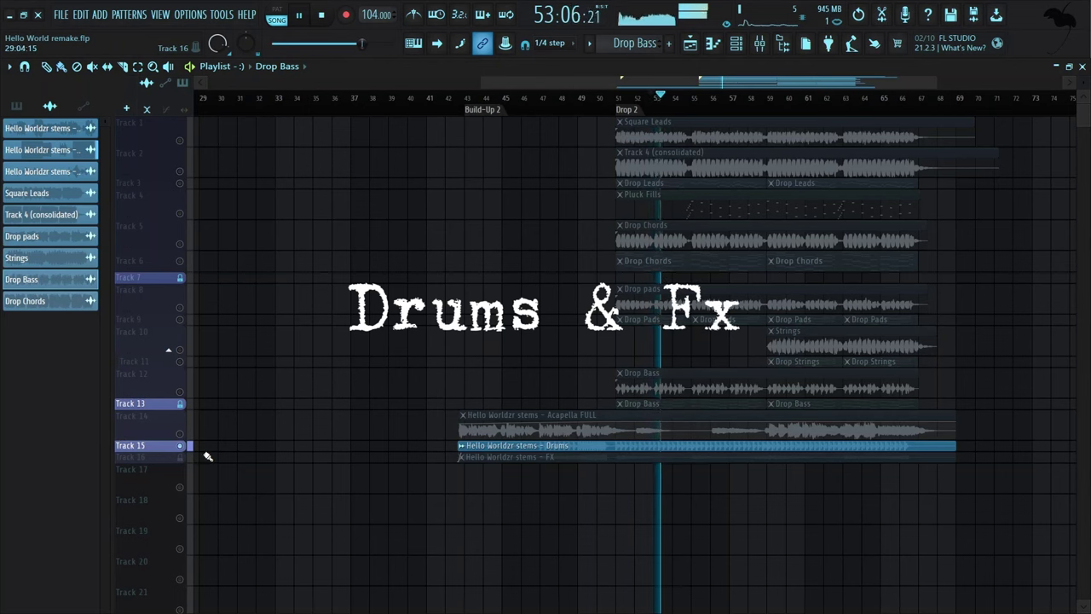
left_click(566, 102)
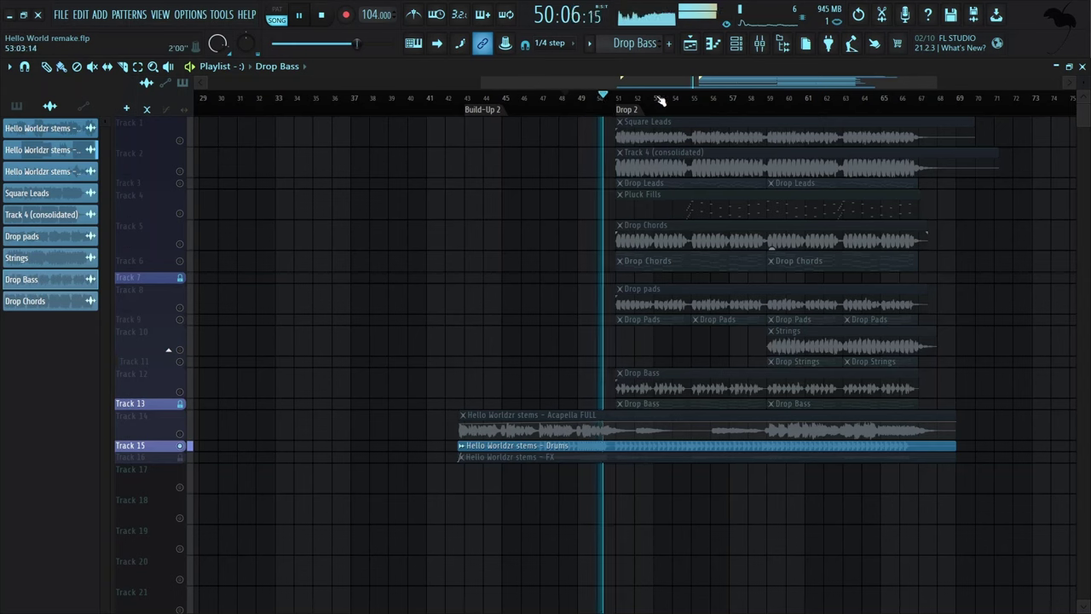
left_click(763, 101)
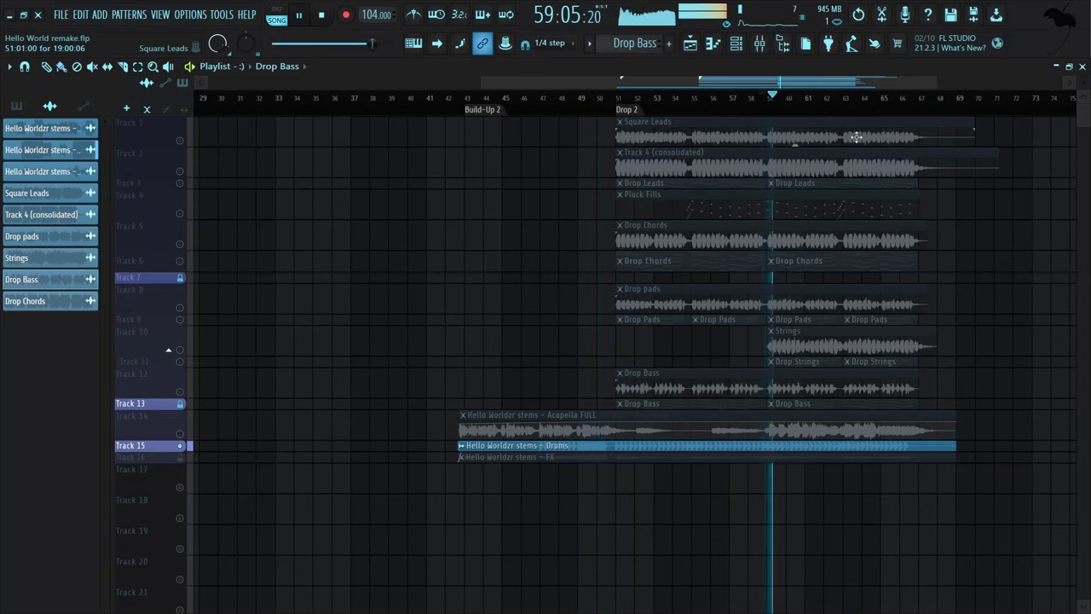
left_click(882, 101)
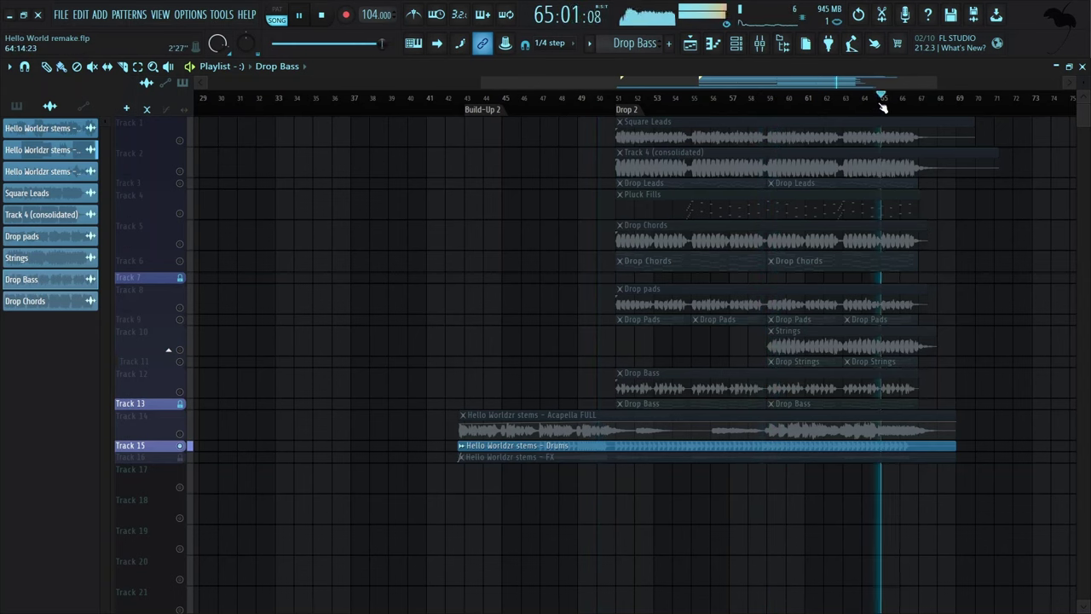
Solo the FX stem on Track 16 and audition it from the start of Drop 2 at bar 51
left_click(185, 460)
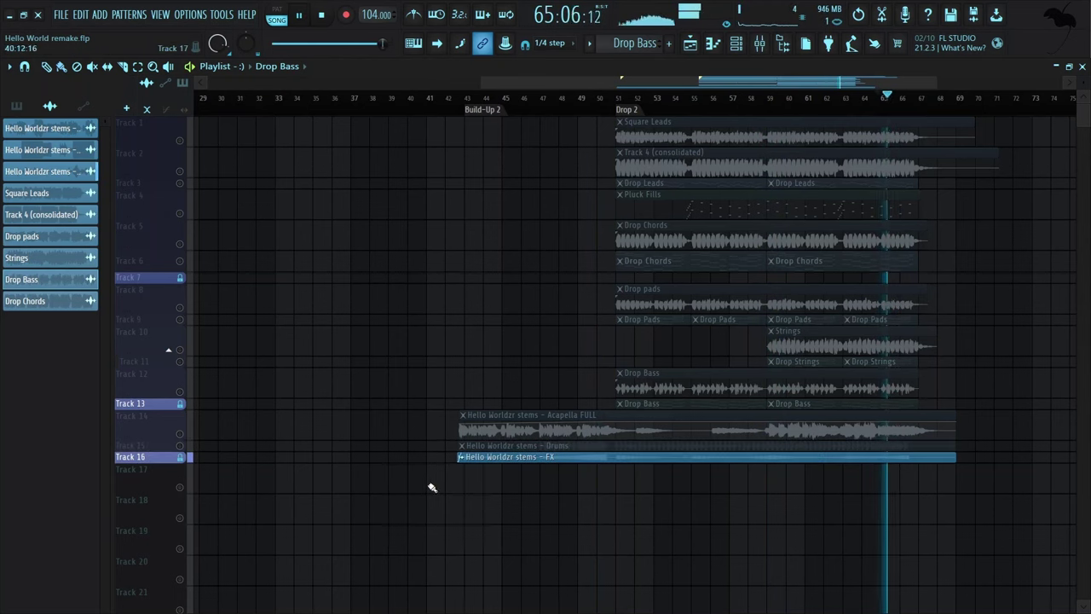
left_click(617, 100)
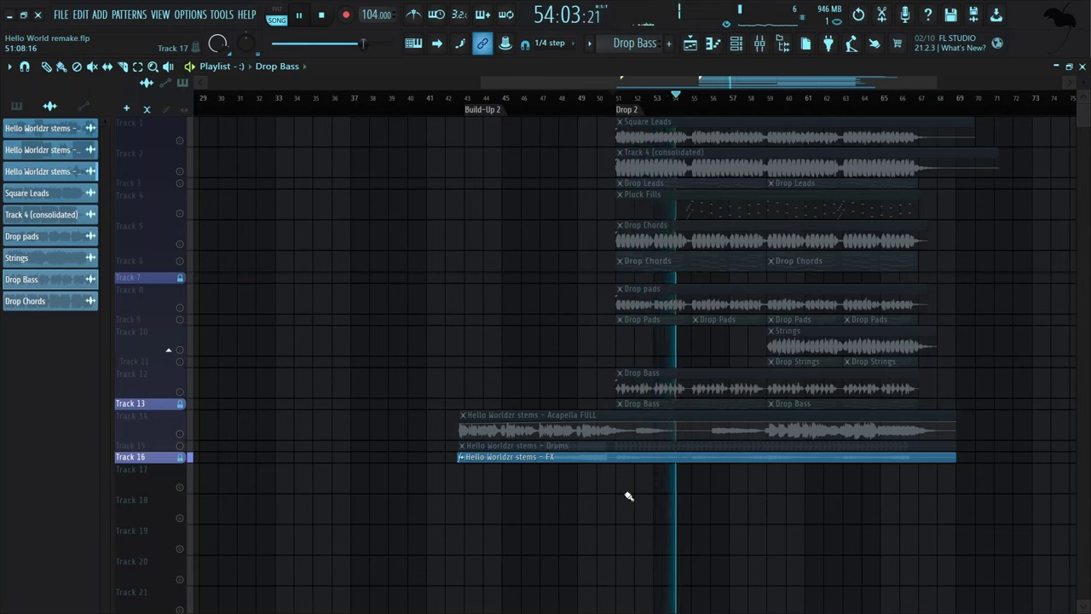
key("space")
Enable the Drop Chords audio on Track 5, play from bar 51, and bring in the Drums stem and Drop Bass audio
left_click(180, 245)
key("space")
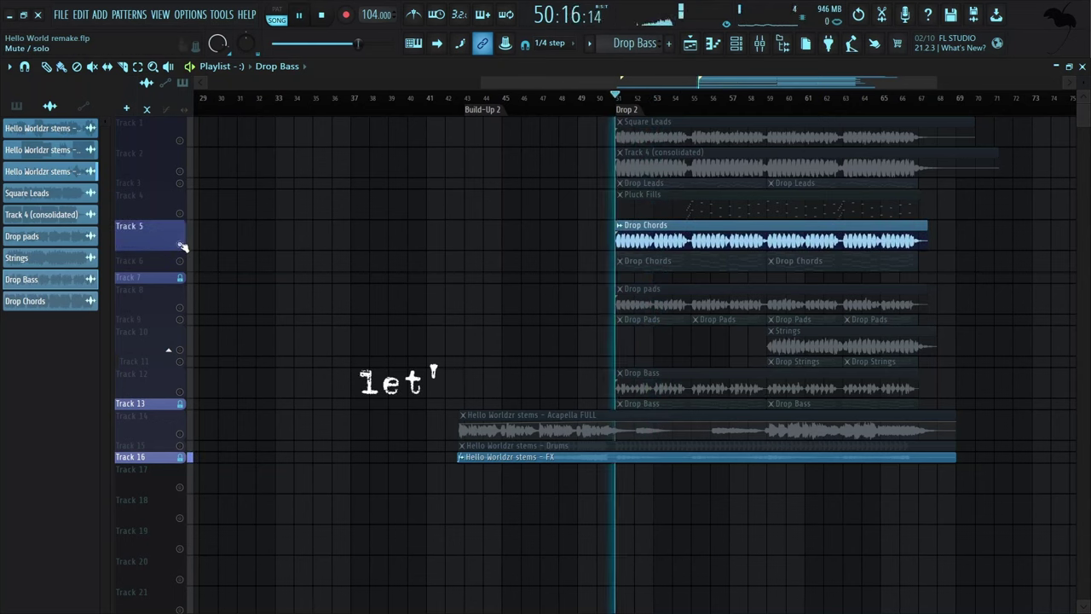
left_click(180, 445)
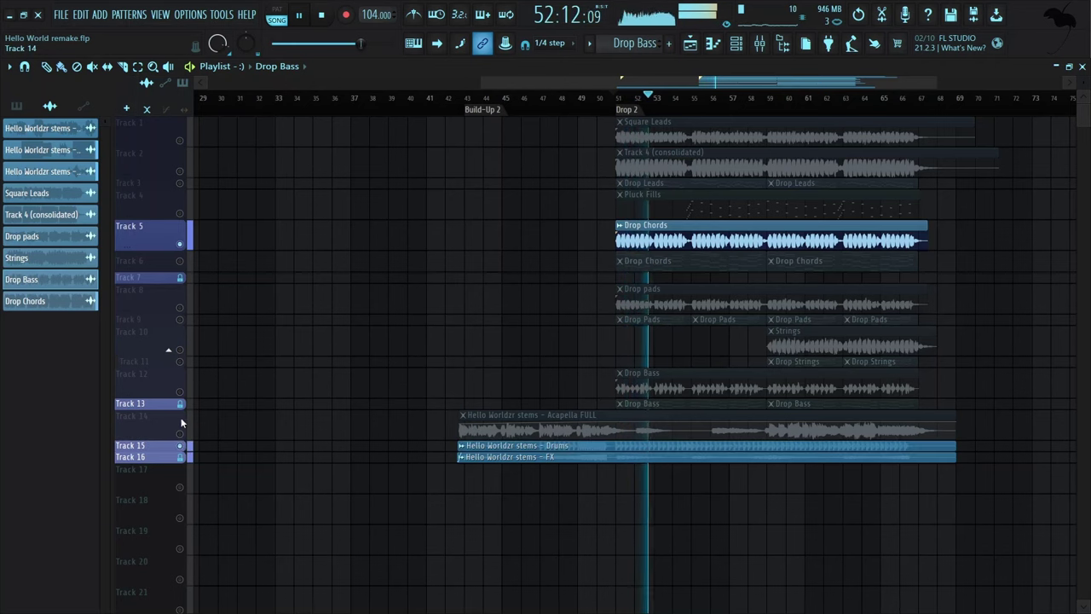
left_click(180, 391)
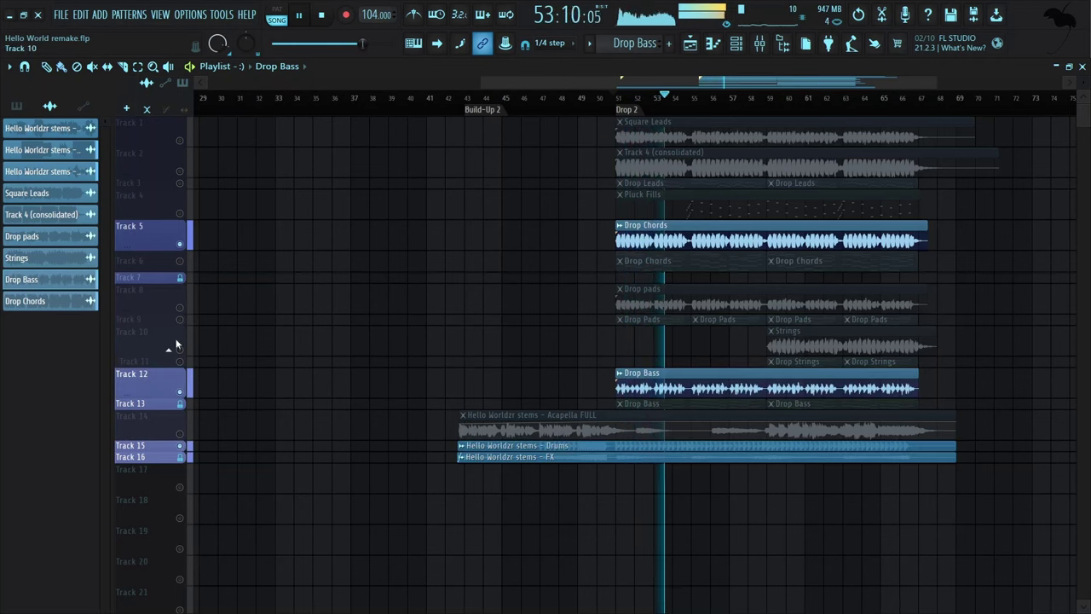
During playback, layer in the Drop pads audio on Track 8, Pluck Fills on Track 4 and Strings on Track 10
left_click(180, 319)
left_click(180, 320)
left_click(180, 307)
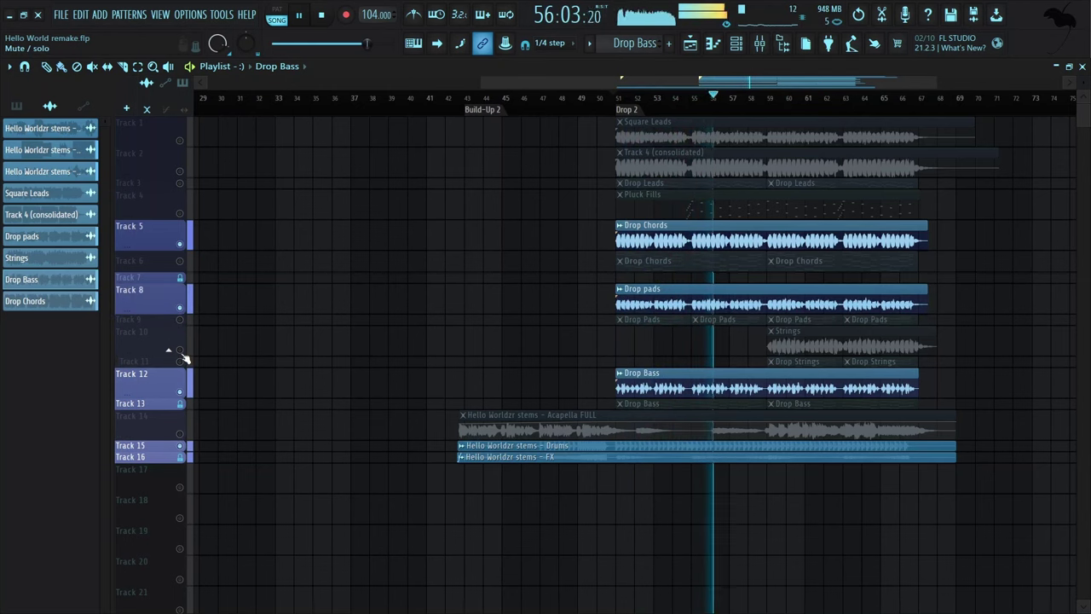
left_click(180, 213)
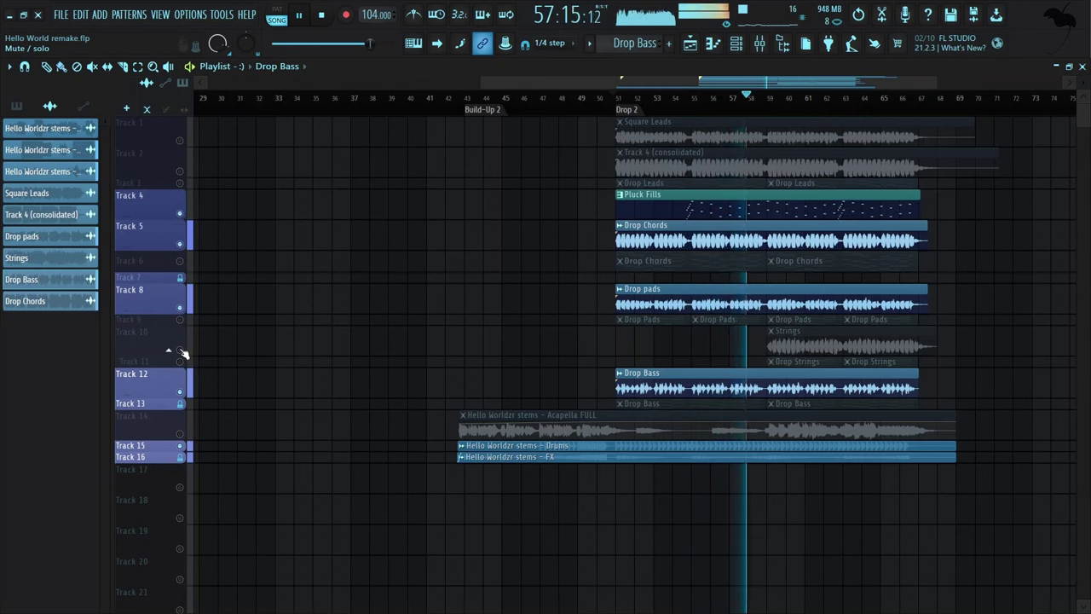
left_click(180, 350)
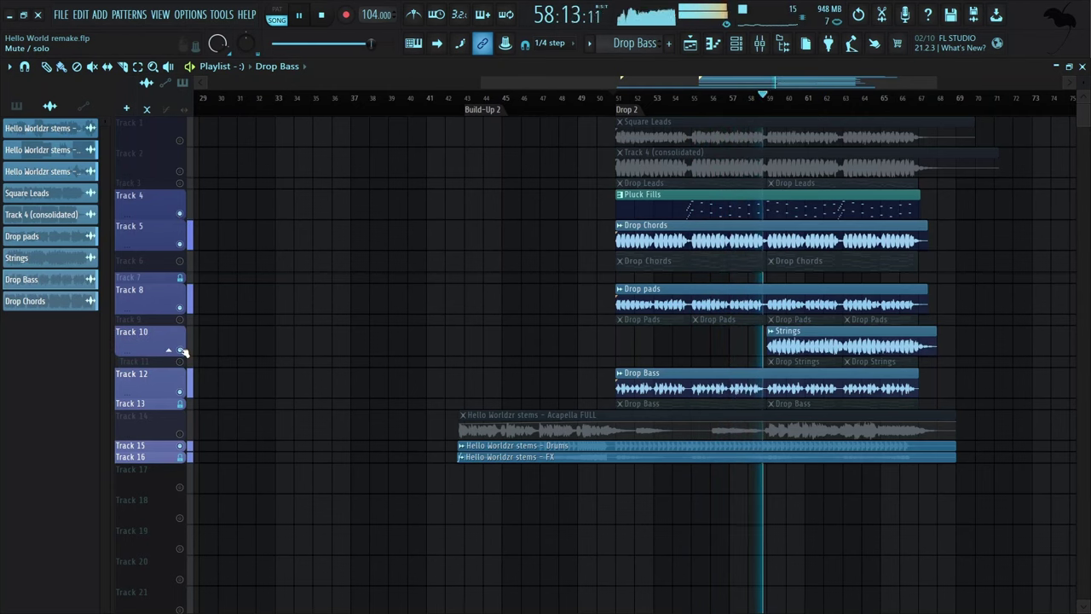
Complete the drop by enabling the Square Leads, Track 4 (consolidated) and Acapella FULL clips on Tracks 1, 2 and 14
left_click(179, 170)
left_click(179, 170)
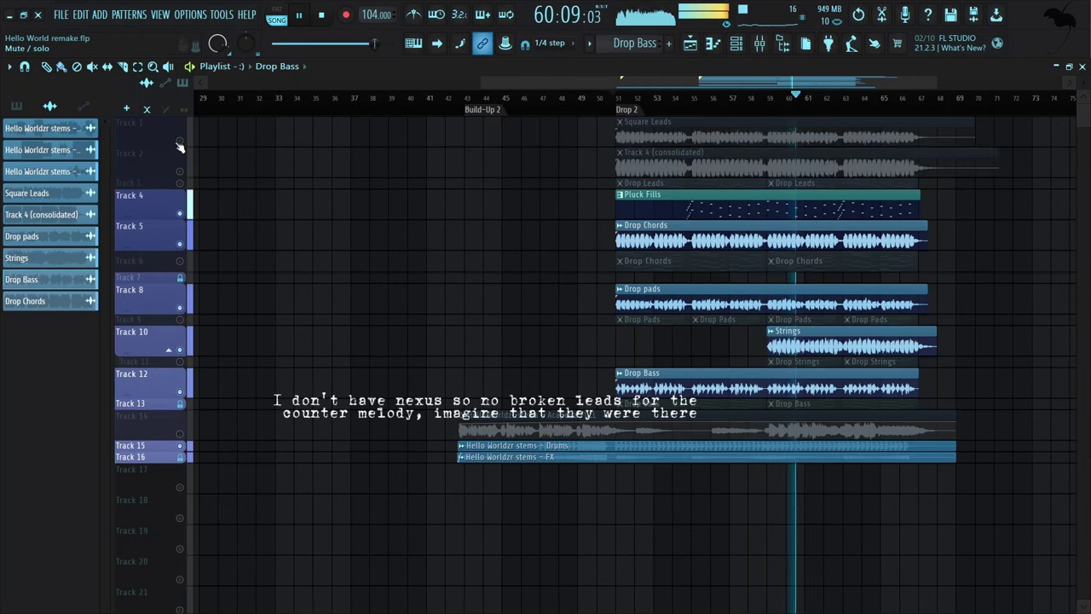
left_click(179, 142)
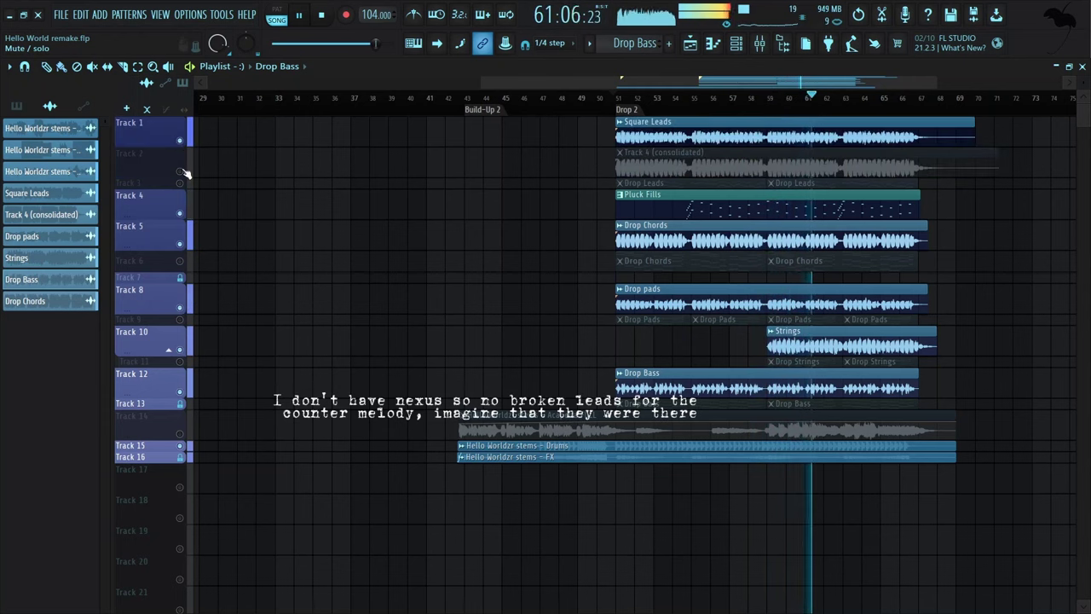
left_click(180, 171)
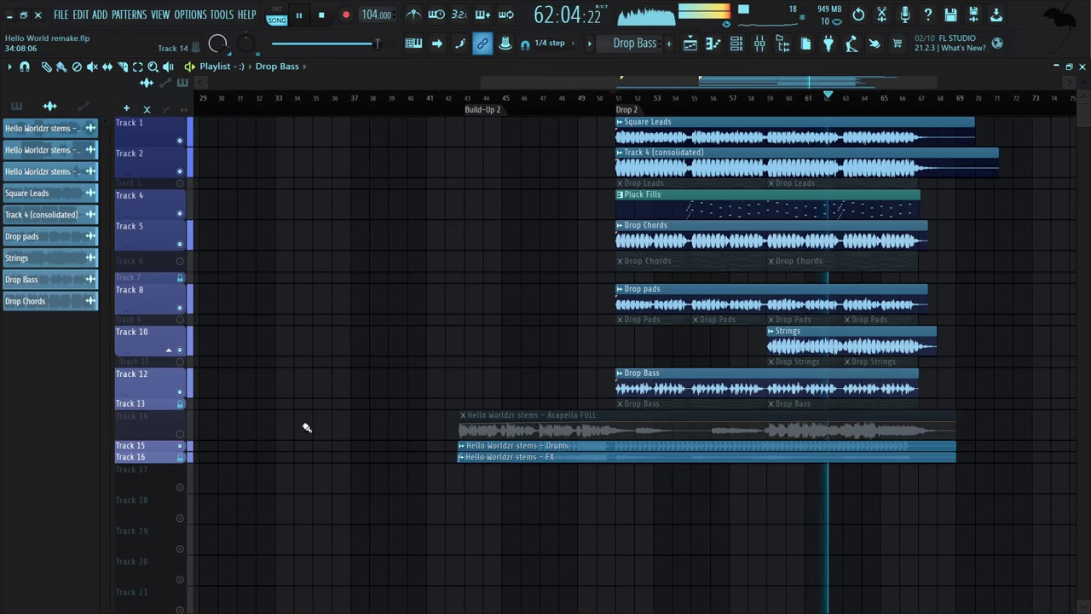
left_click(180, 434)
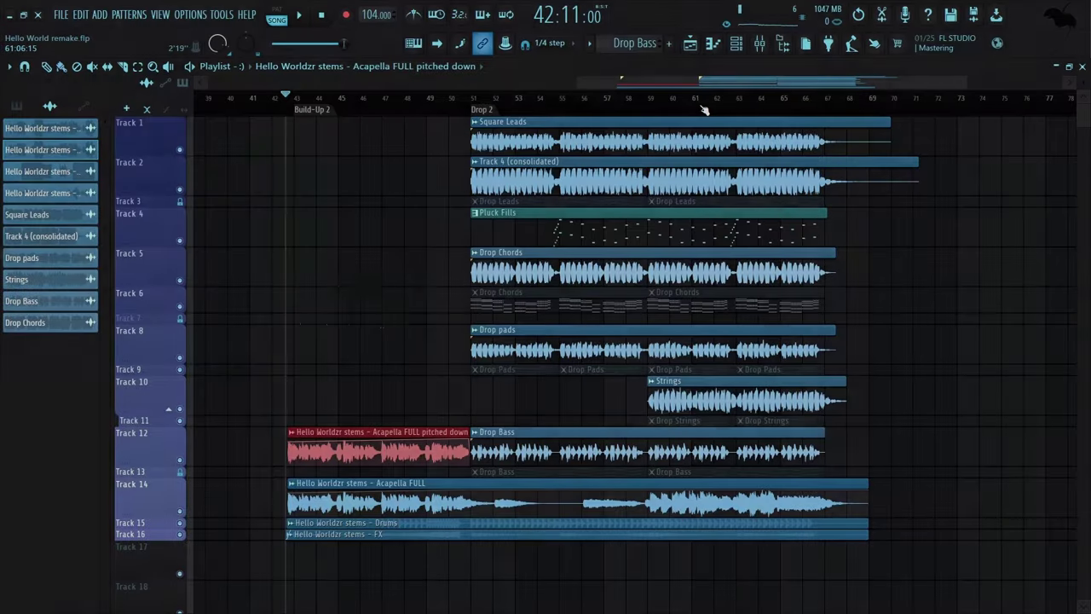
Play the full arrangement from just before Build-Up 2 at bar 42, including the pitched-down acapella
key("space")
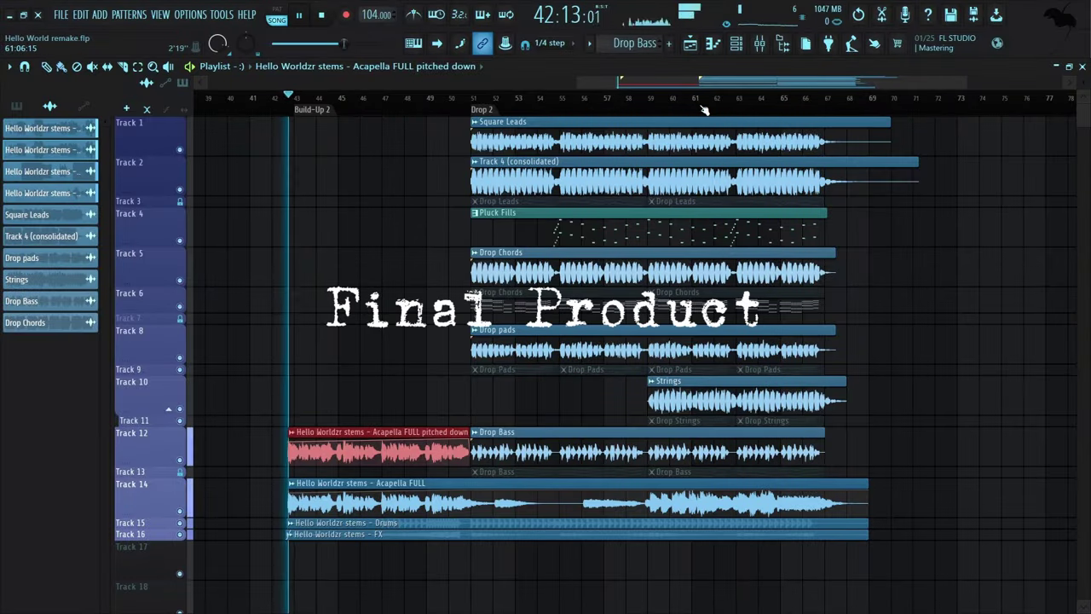